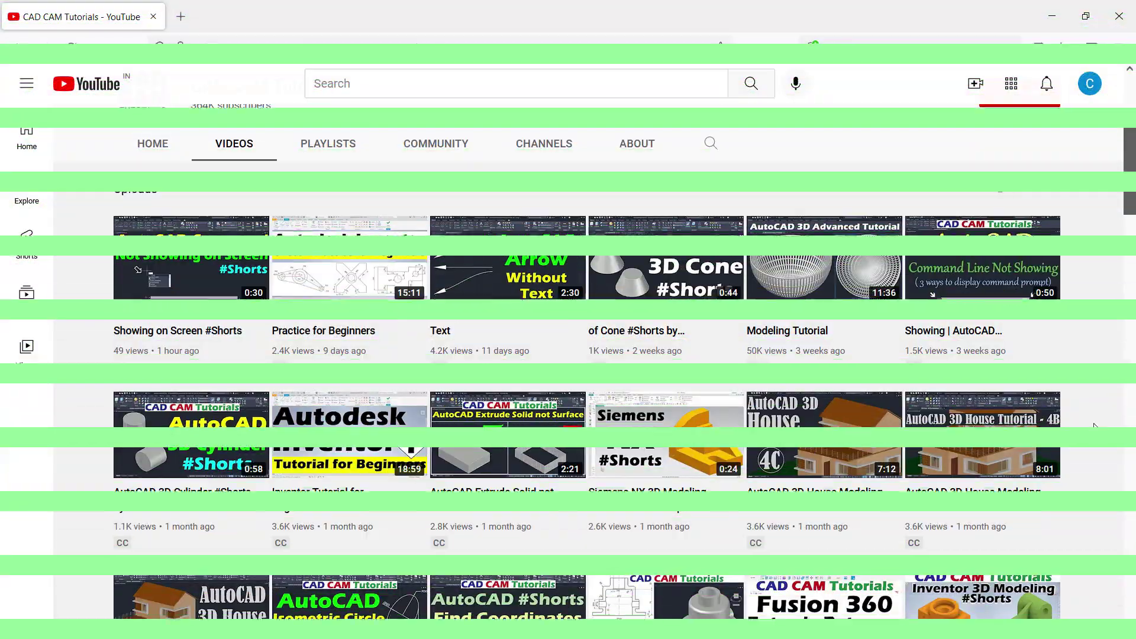
Subscribe to the CAD CAM Tutorials channel and set its notifications to All.
scroll(1093, 425, "down", 5)
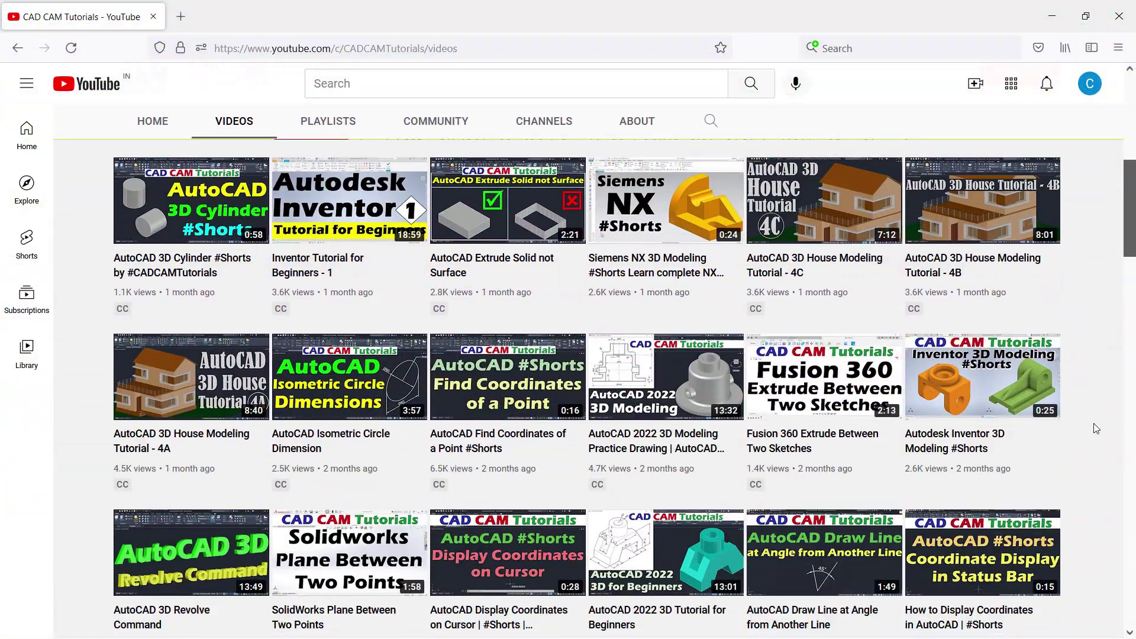
scroll(1096, 427, "down", 3)
scroll(1096, 427, "down", 4)
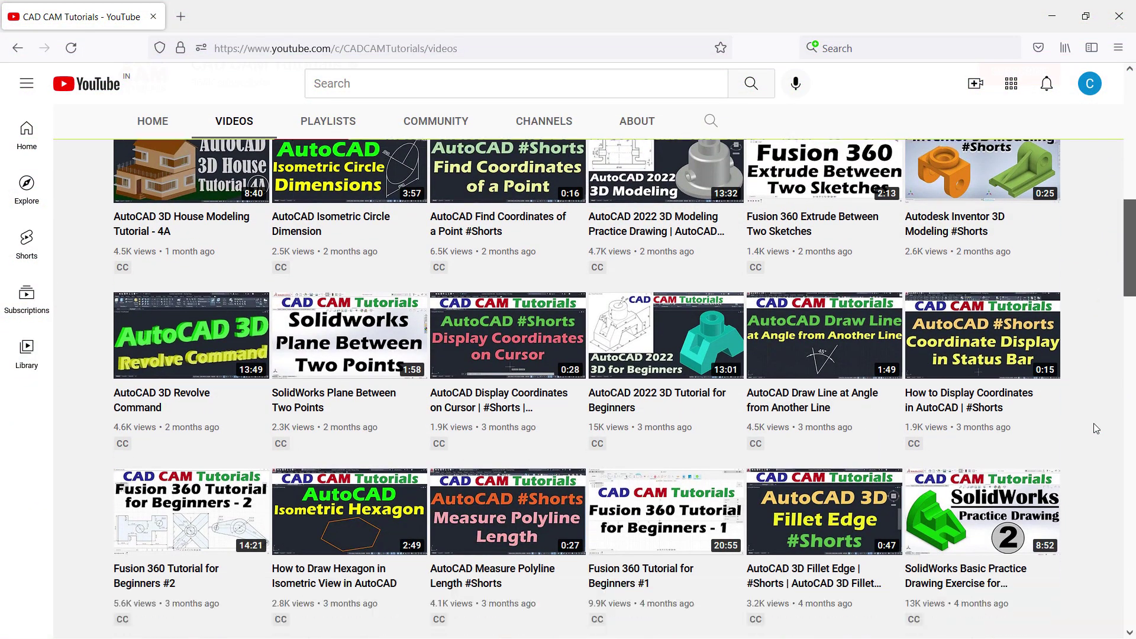
scroll(1096, 428, "down", 7)
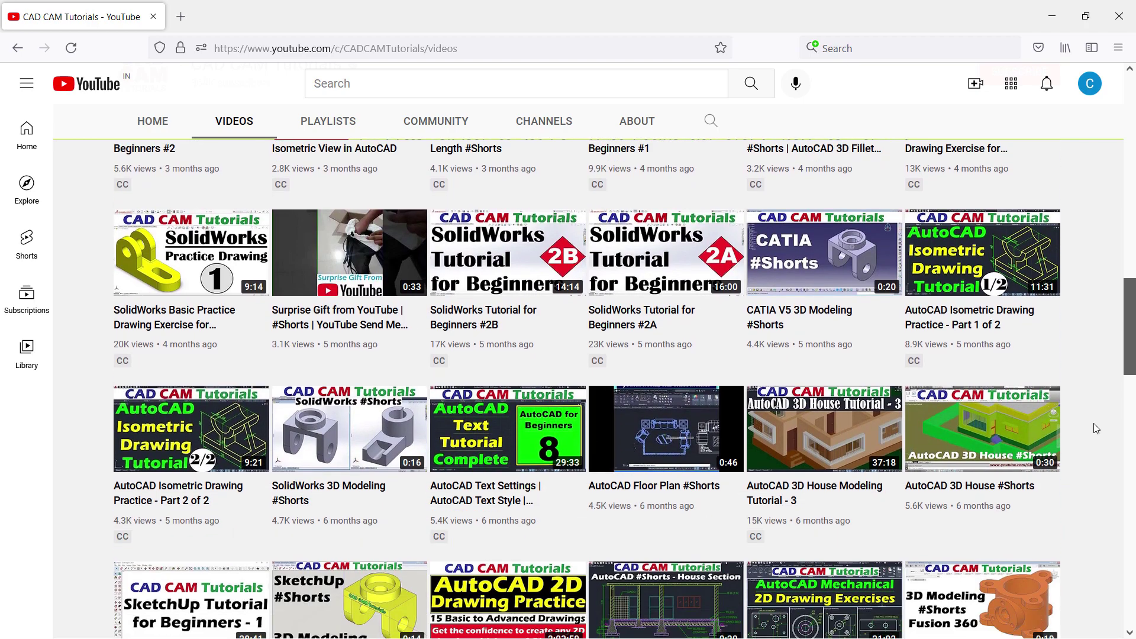
scroll(1059, 391, "up", 20)
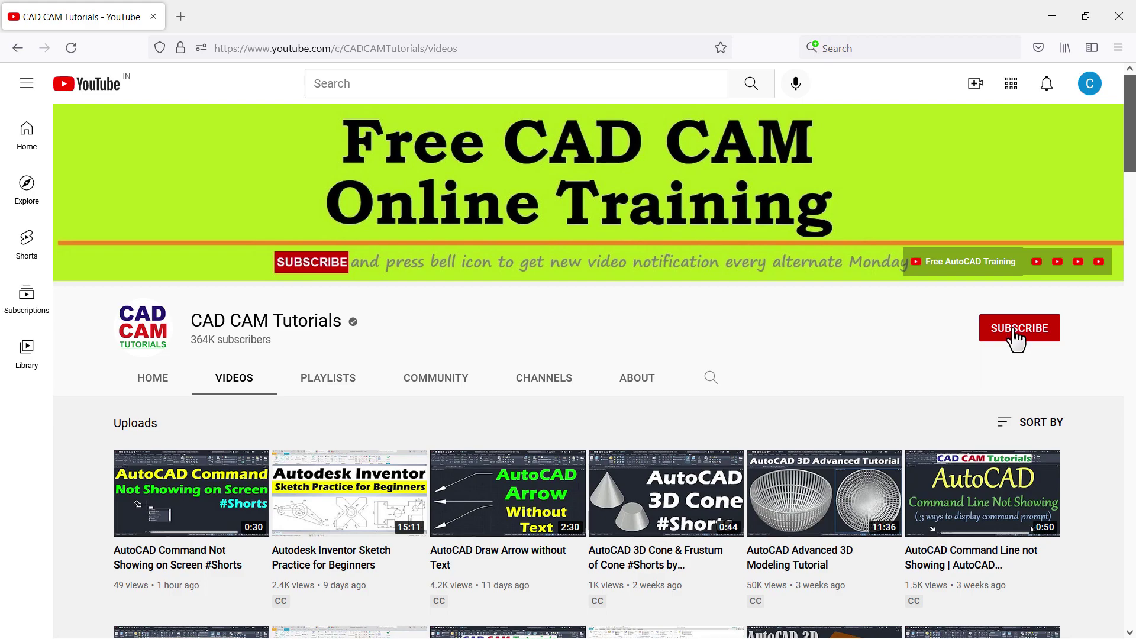
left_click(1016, 337)
left_click(1049, 332)
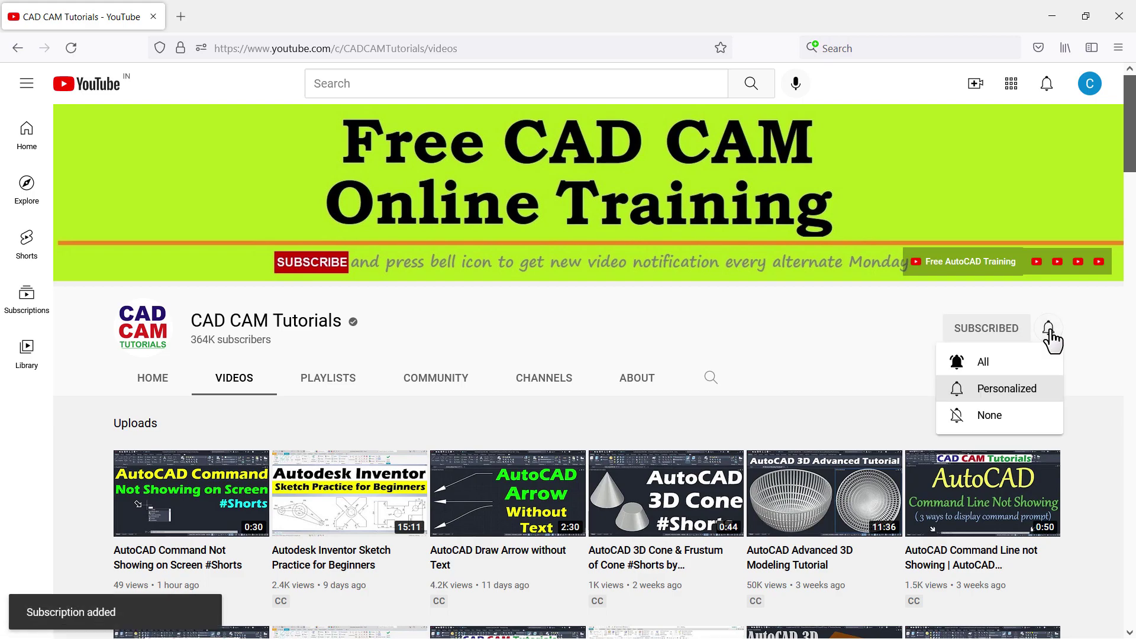
left_click(982, 367)
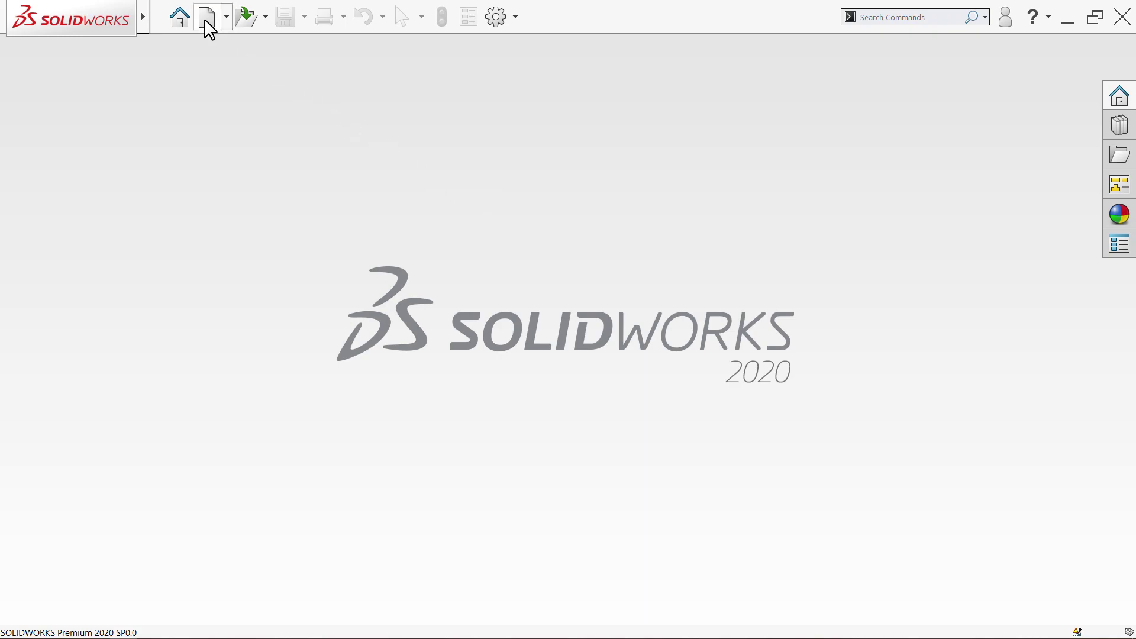
Create a new Part document, Part2, from the New SOLIDWORKS Document dialog.
left_click(207, 19)
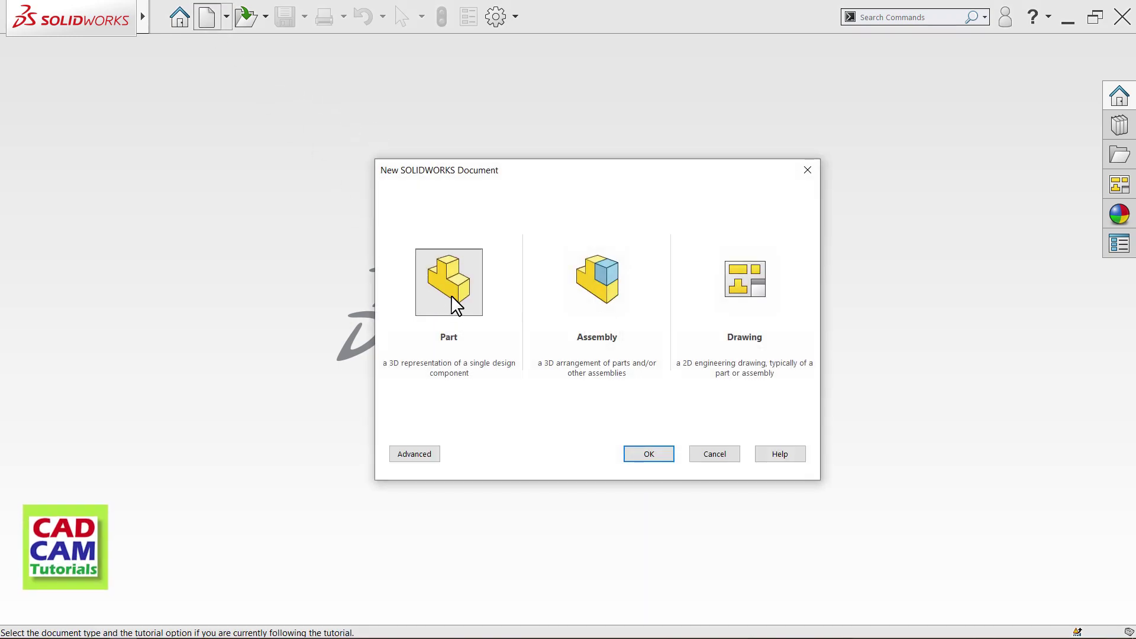
left_click(648, 454)
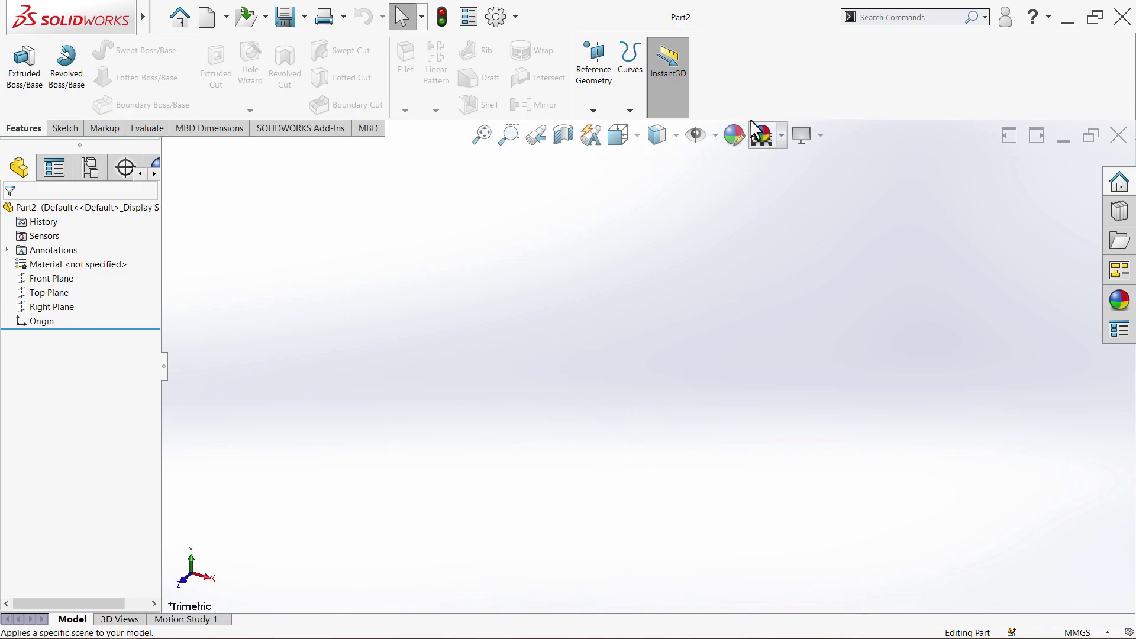
Add the Surfaces tab to the CommandManager and show its tools.
right_click(741, 90)
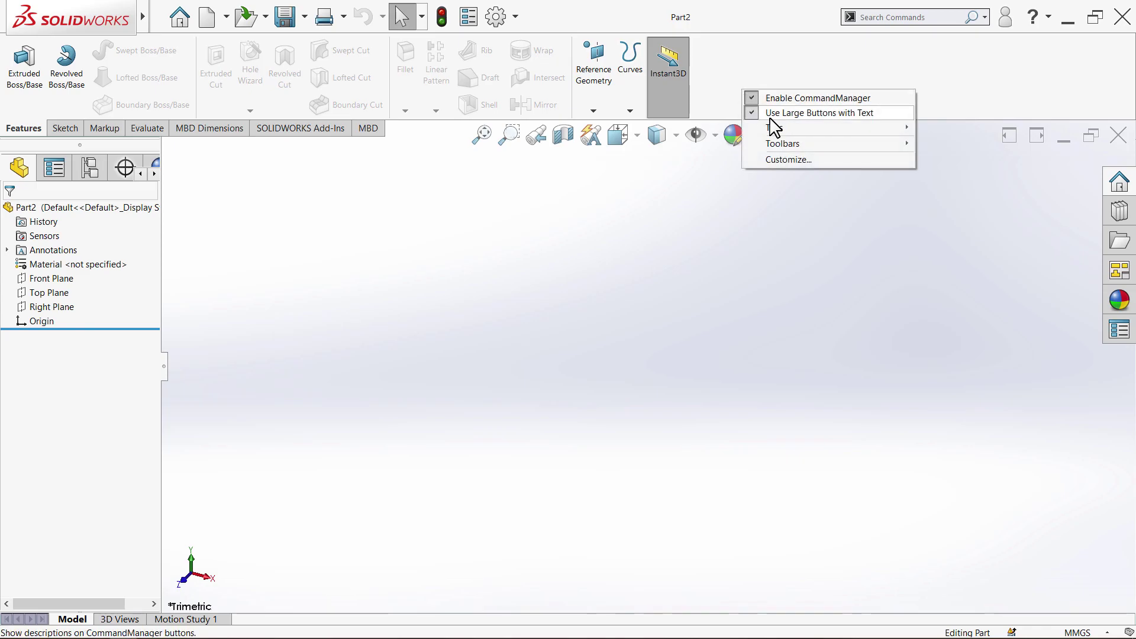
mouse_move(778, 129)
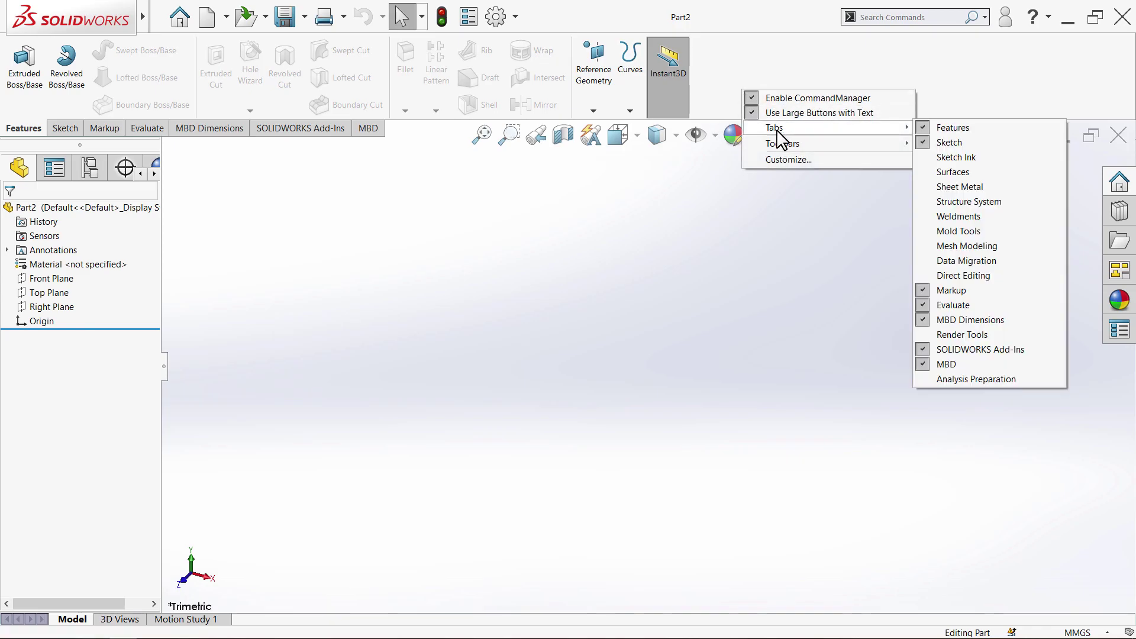
left_click(946, 173)
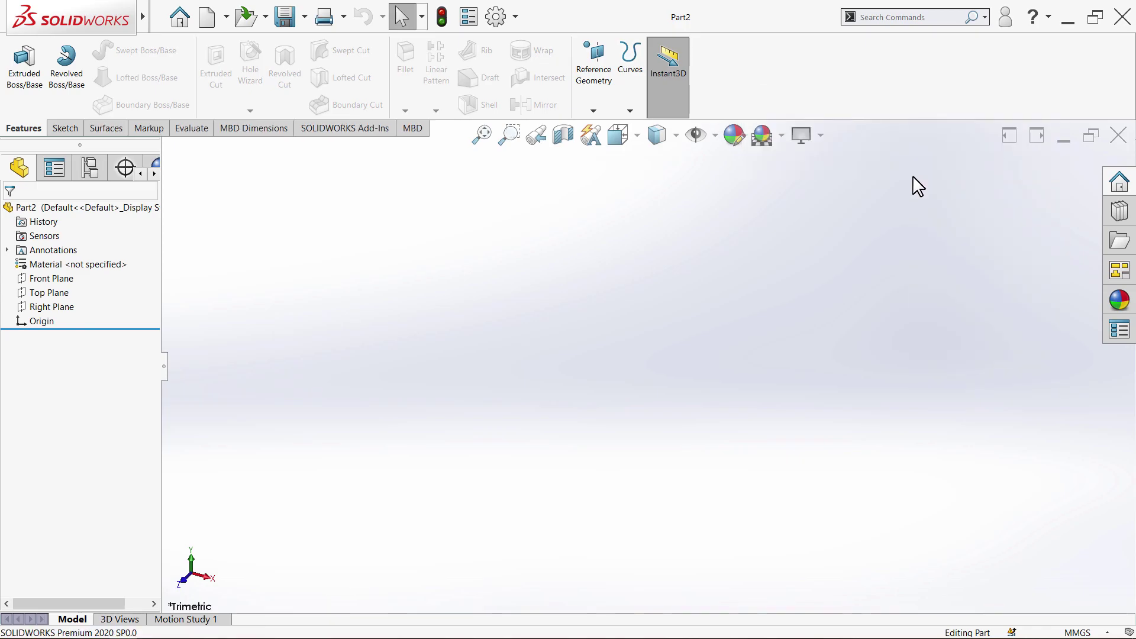
left_click(106, 128)
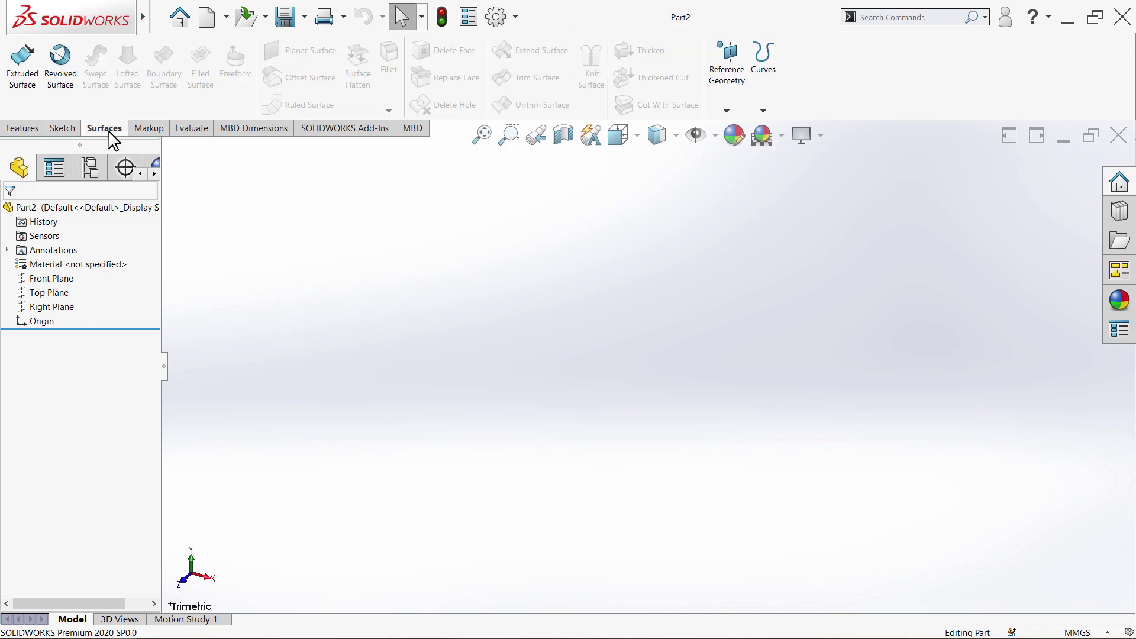
Start an Extruded Surface sketch on the Top Plane with a wide horizontal ellipse at the origin.
left_click(22, 77)
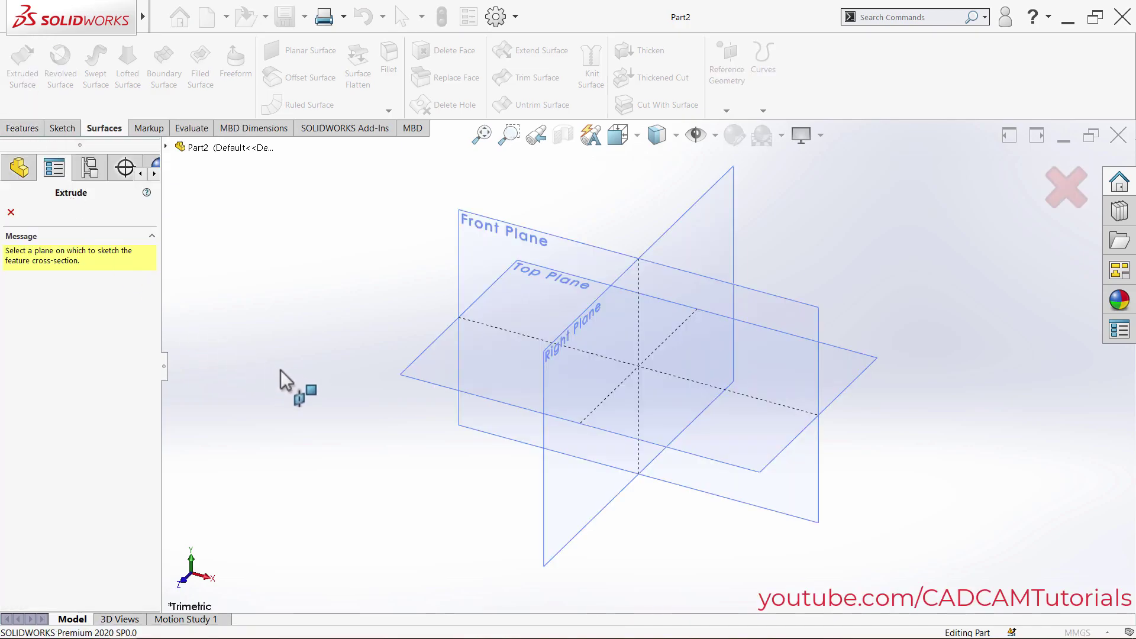
left_click(492, 368)
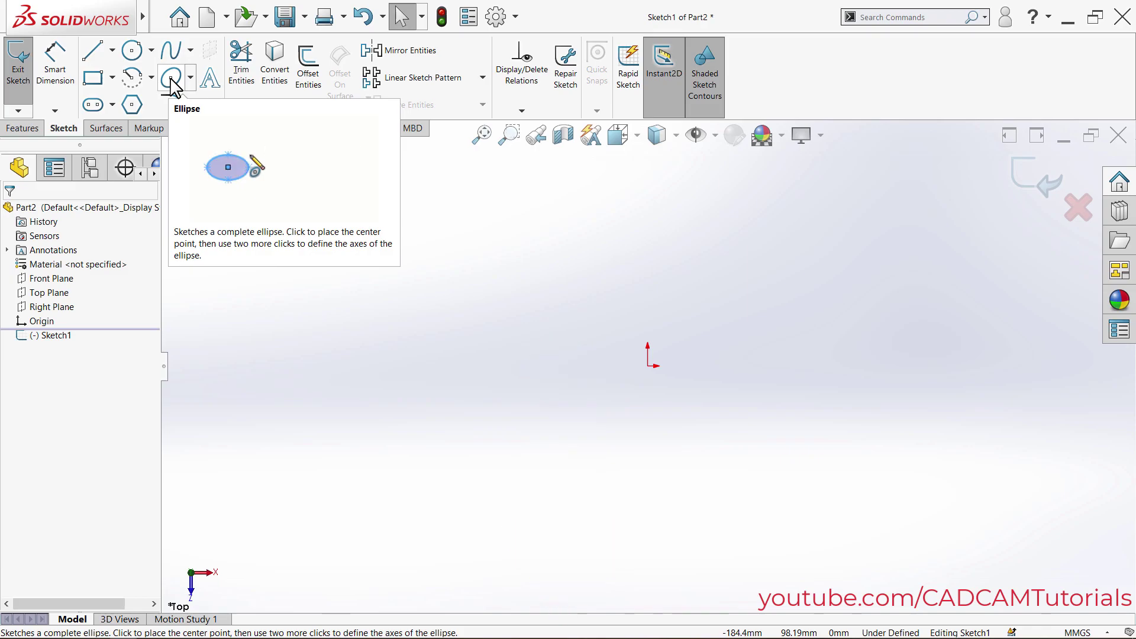
left_click(171, 80)
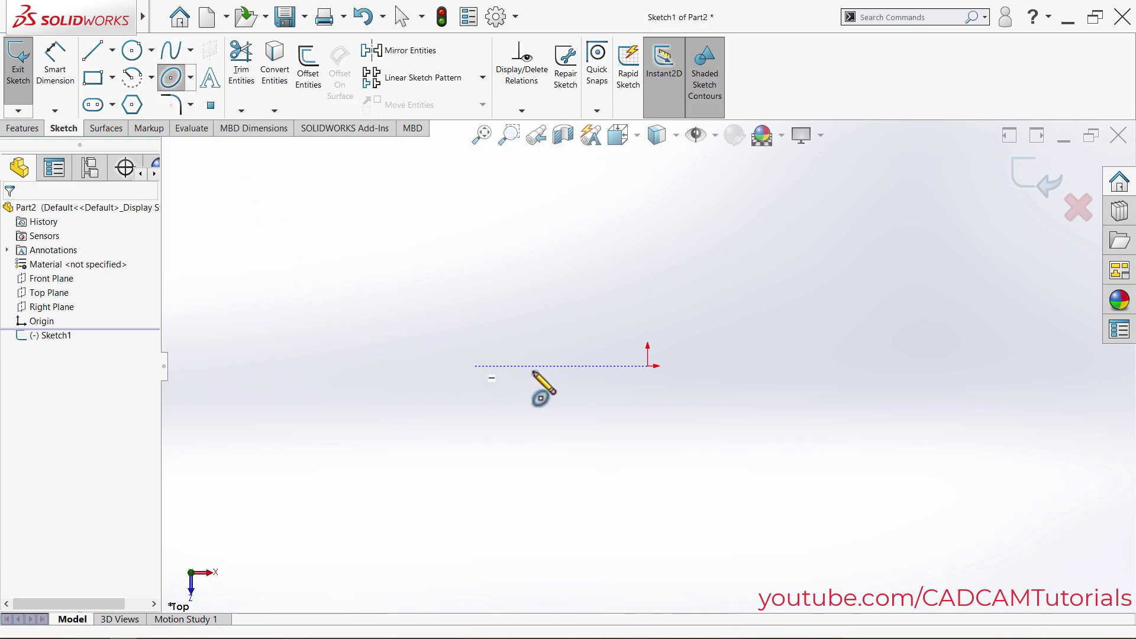
left_click(649, 366)
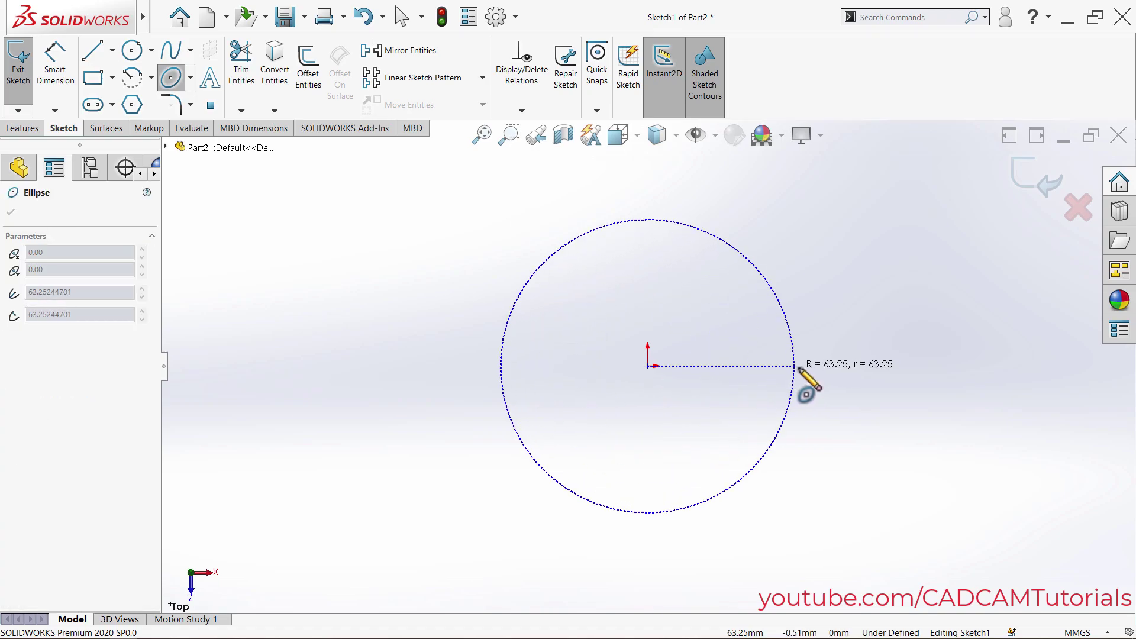
left_click(823, 366)
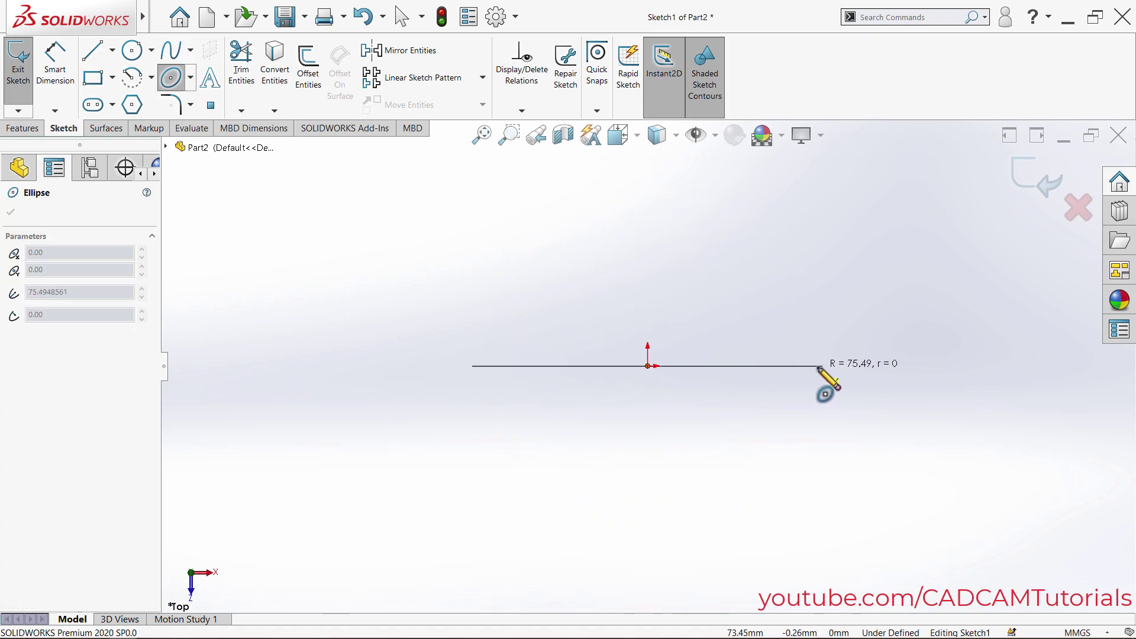
left_click(653, 271)
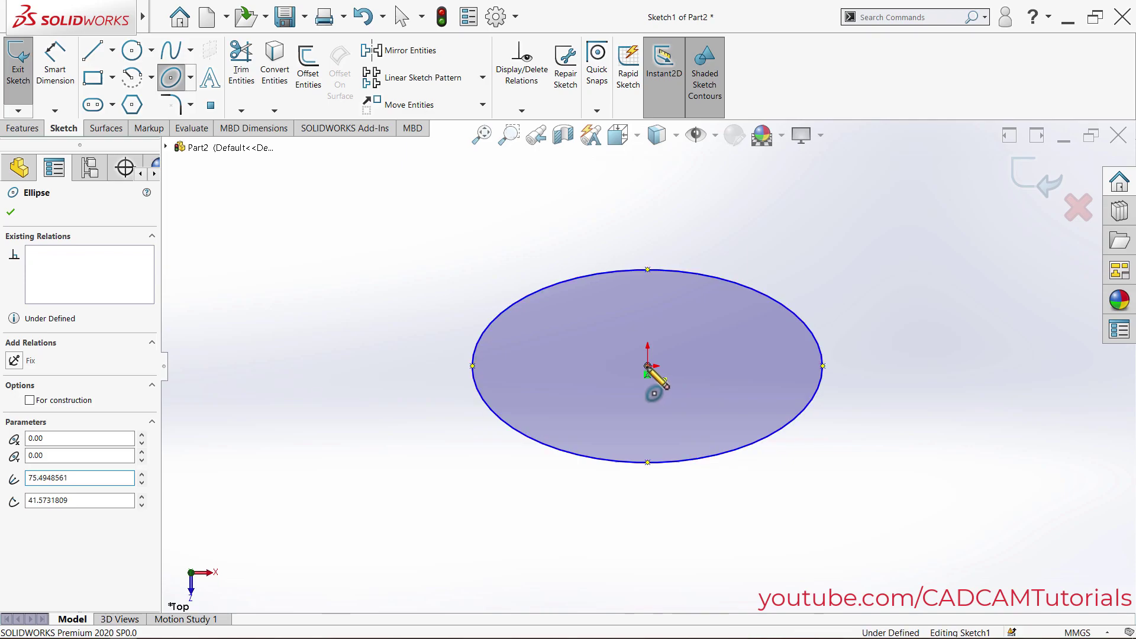
Add a tall vertical ellipse at the origin crossing the first, then exit the sketch.
left_click(648, 366)
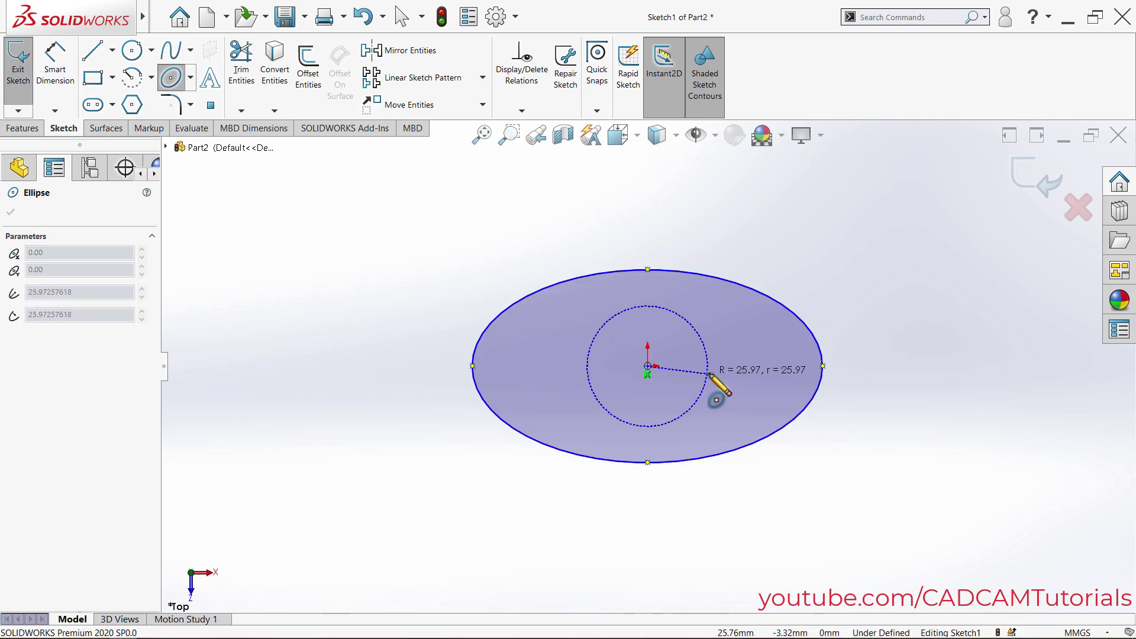
left_click(728, 367)
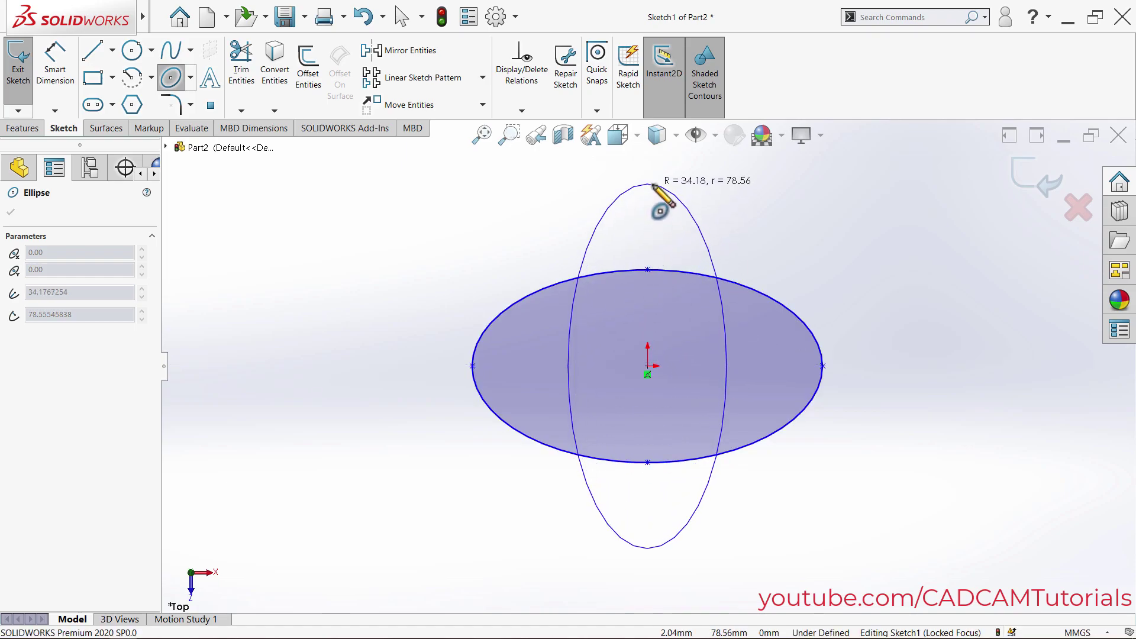
left_click(649, 184)
right_click(740, 236)
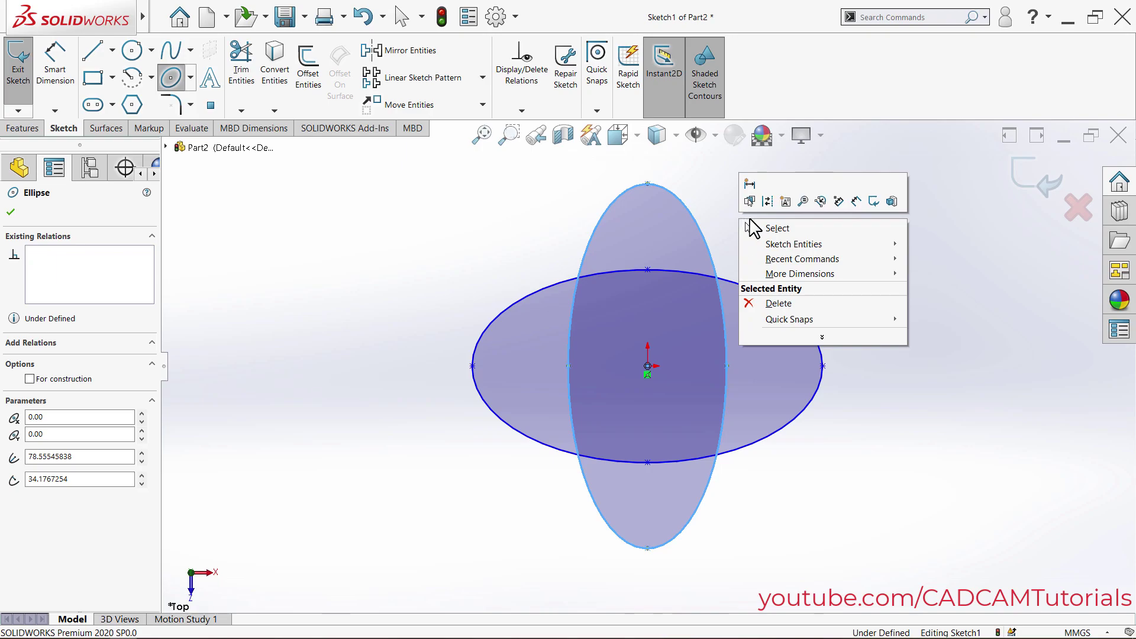
left_click(874, 202)
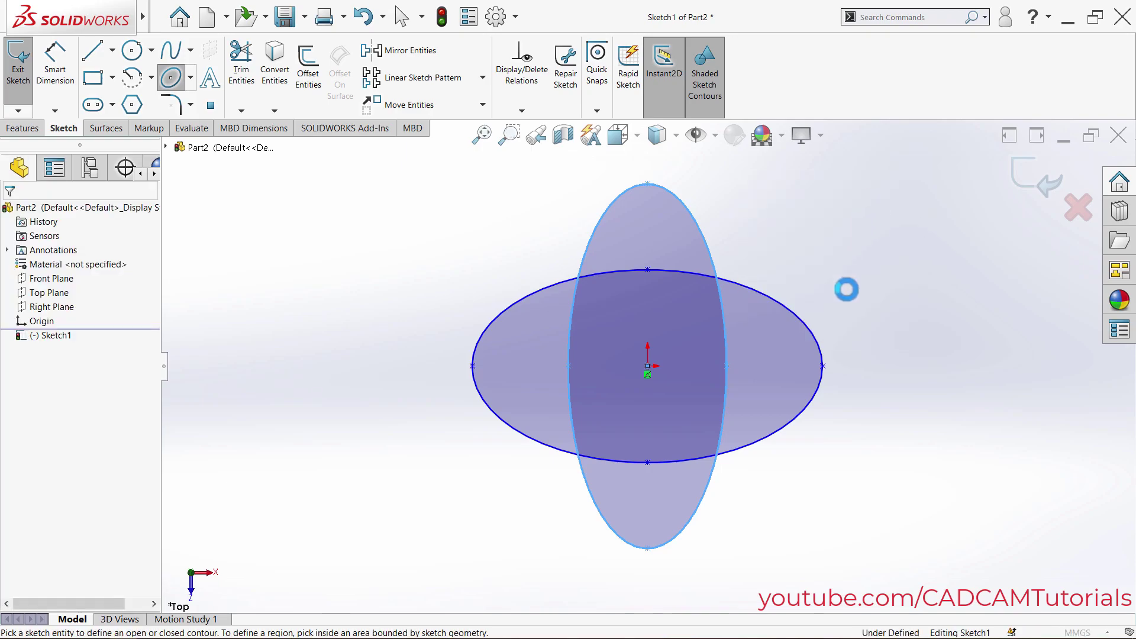
Set the surface extrude Blind depth to 30 mm.
left_click_drag(66, 348, 17, 351)
type("30")
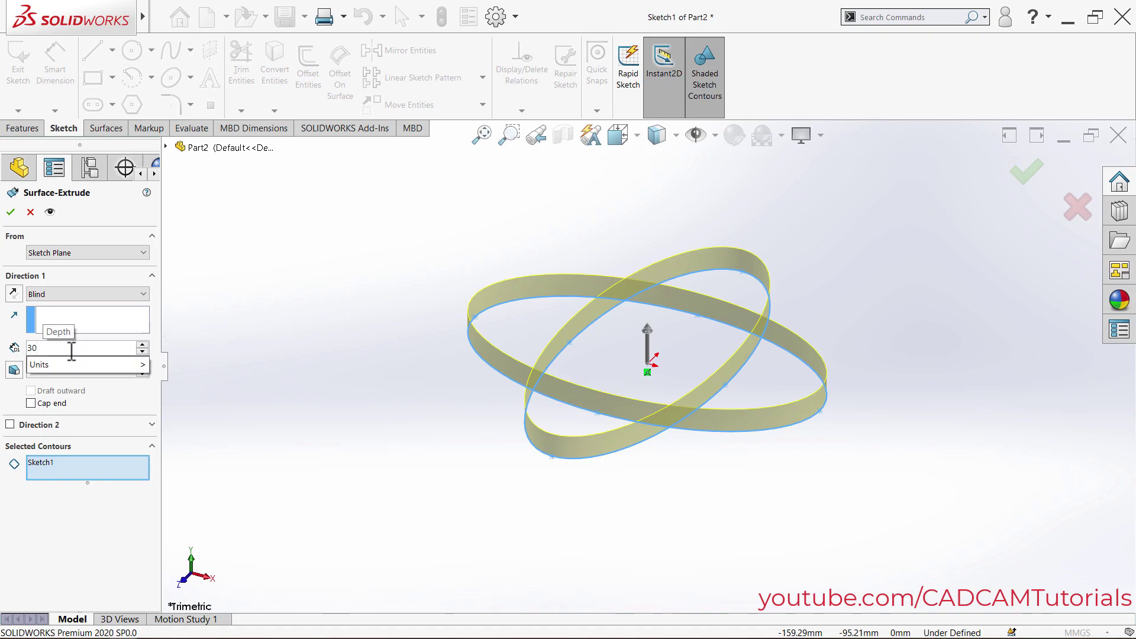
key("Return")
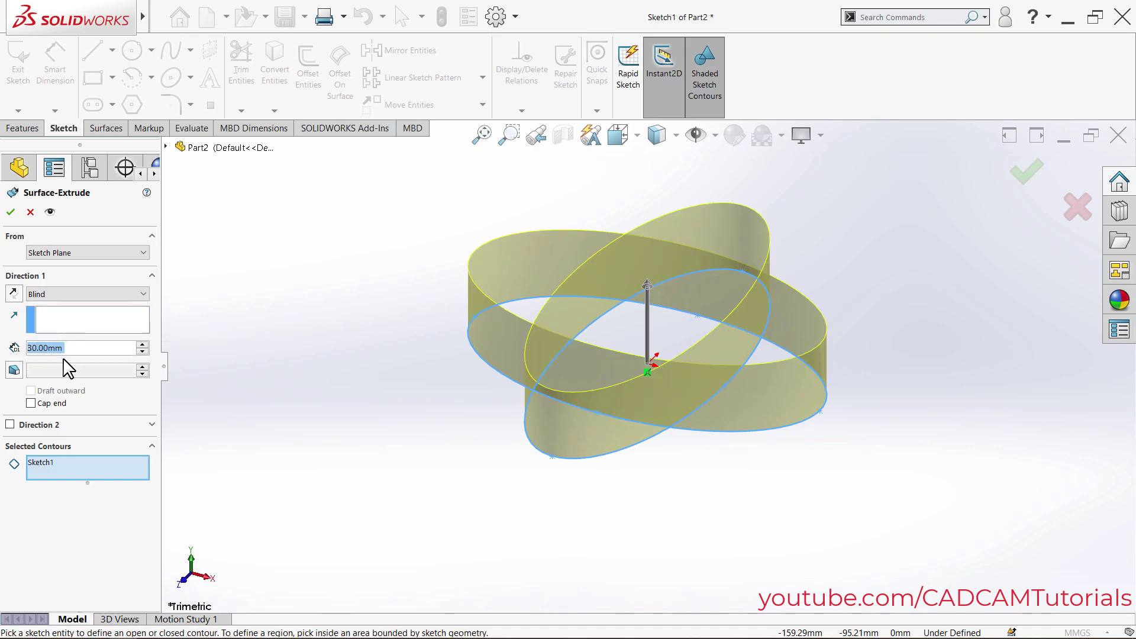
Try a 10° outward draft, then switch draft off for straight walls.
left_click(12, 372)
left_click(15, 373)
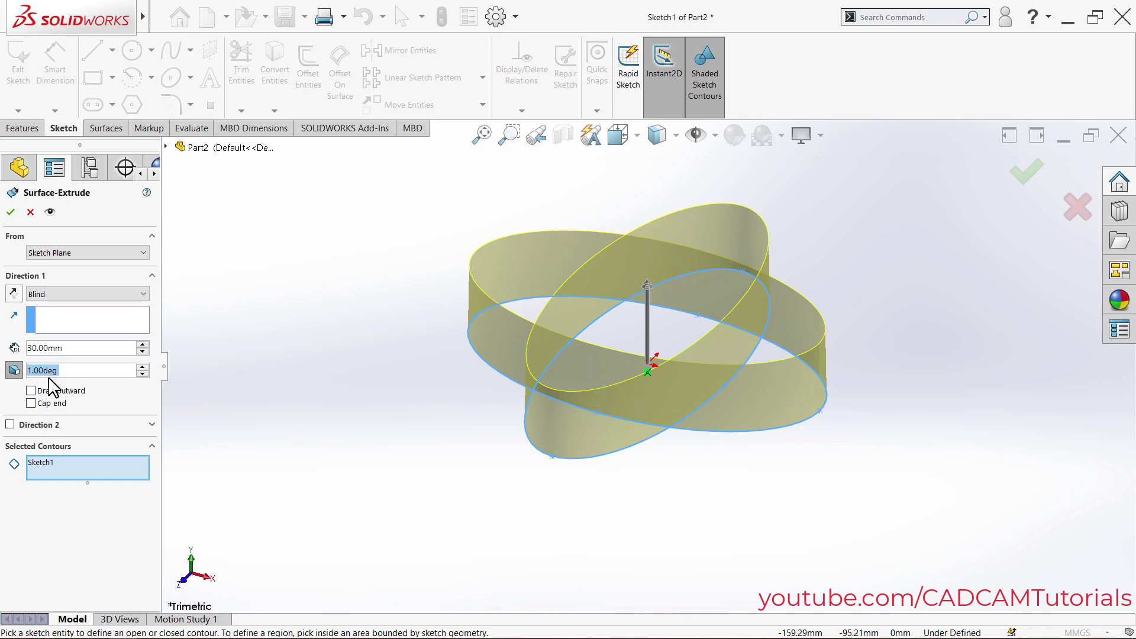
type("10")
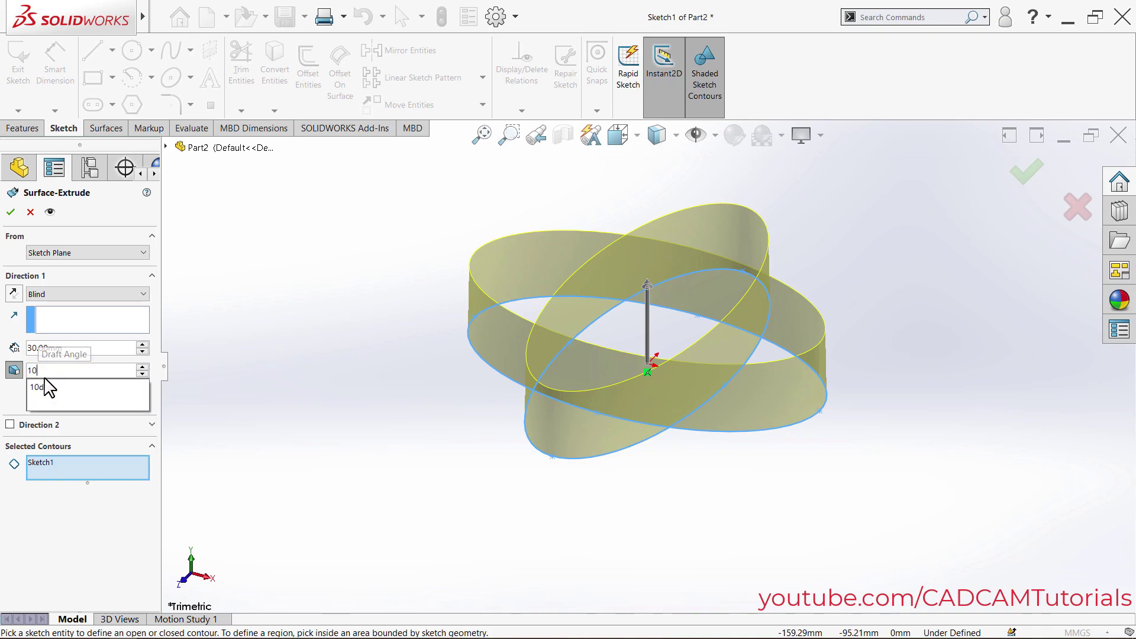
key("Return")
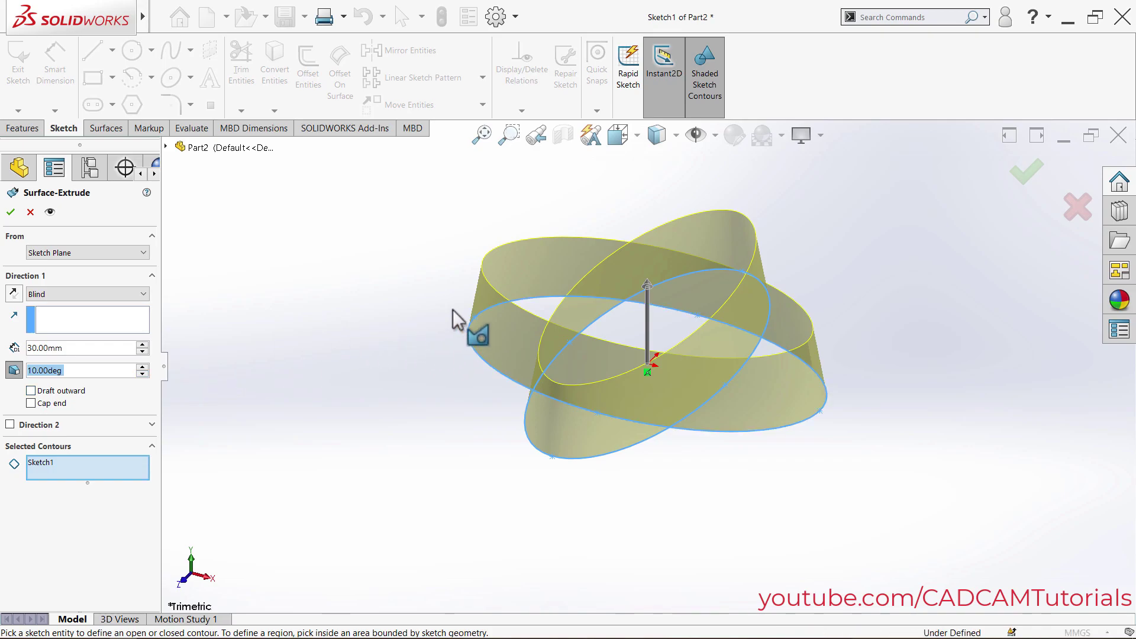
left_click(31, 391)
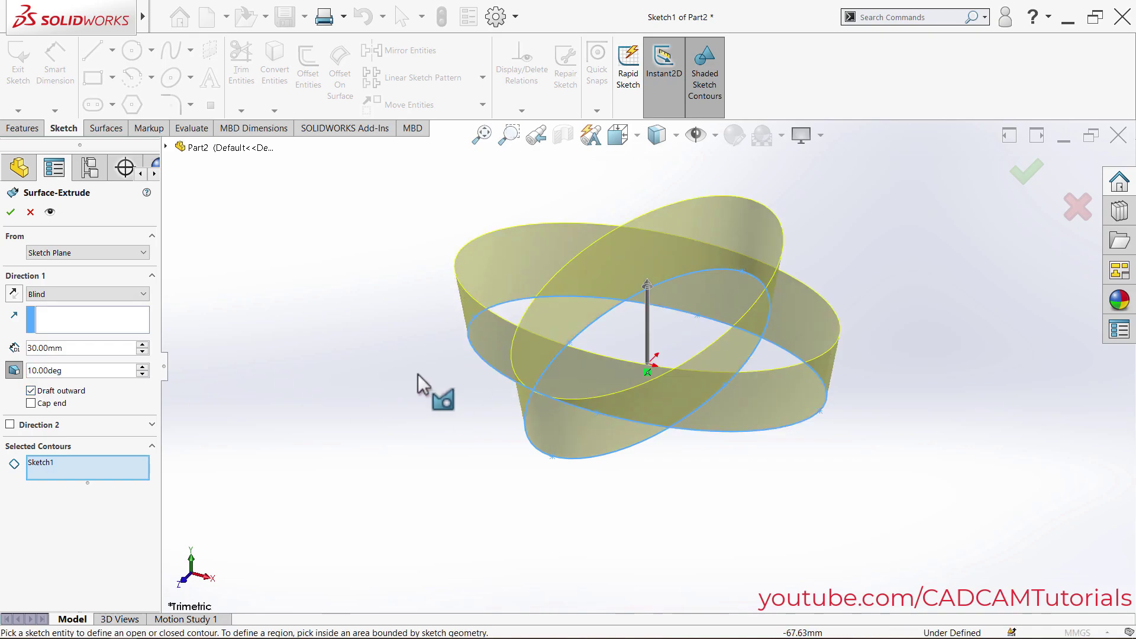
left_click(14, 371)
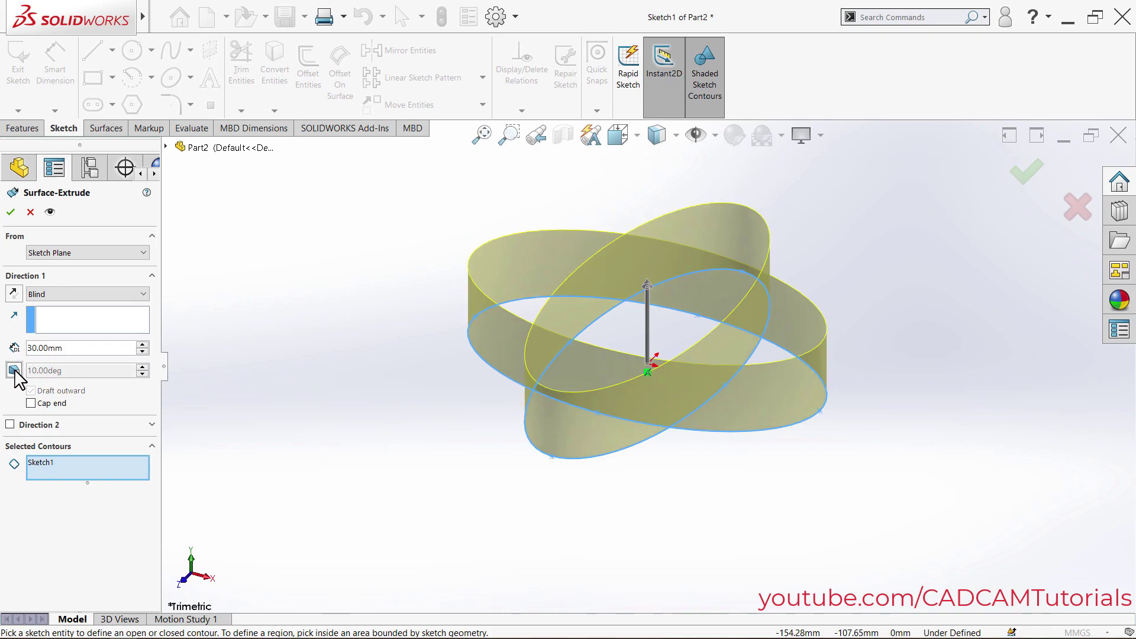
middle_click_drag(393, 325, 467, 425)
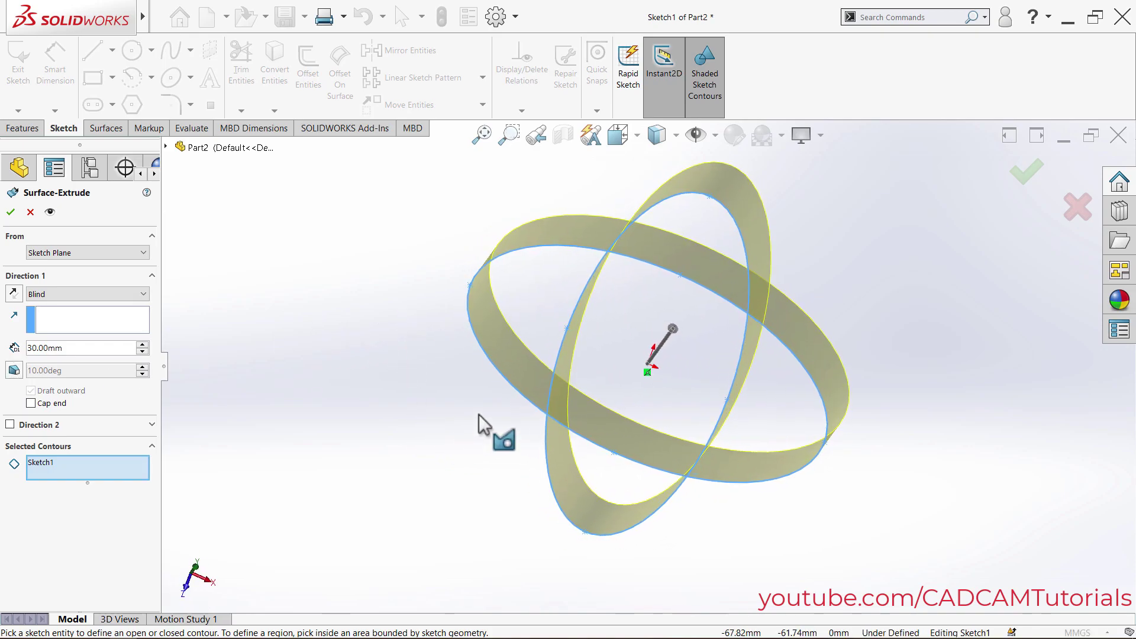
left_click(31, 403)
middle_click_drag(218, 428, 365, 353)
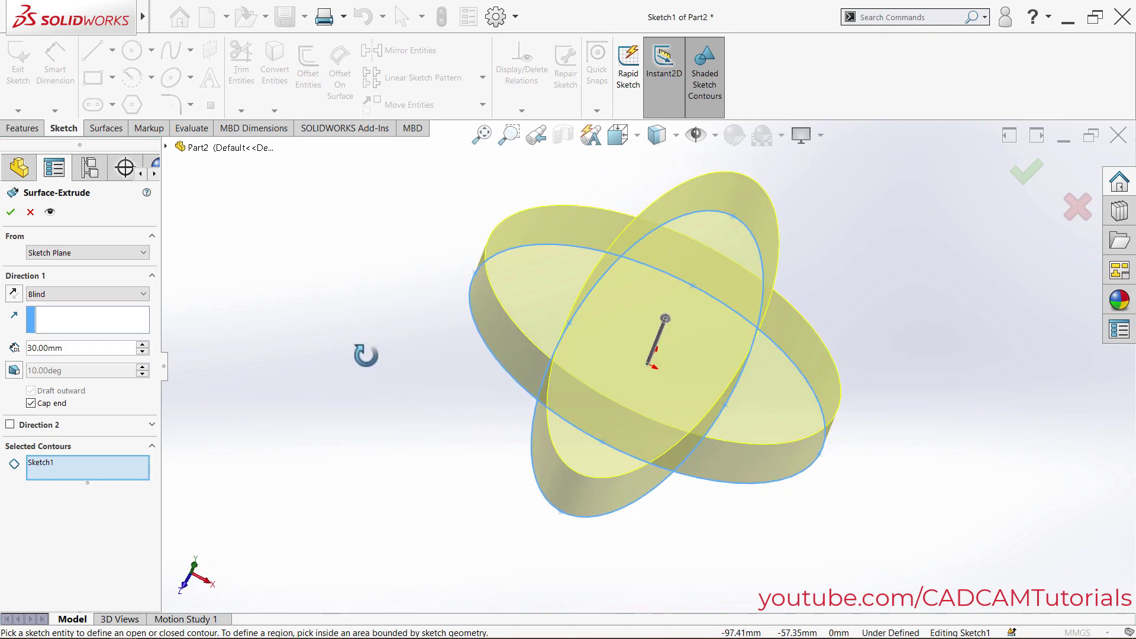
left_click(31, 403)
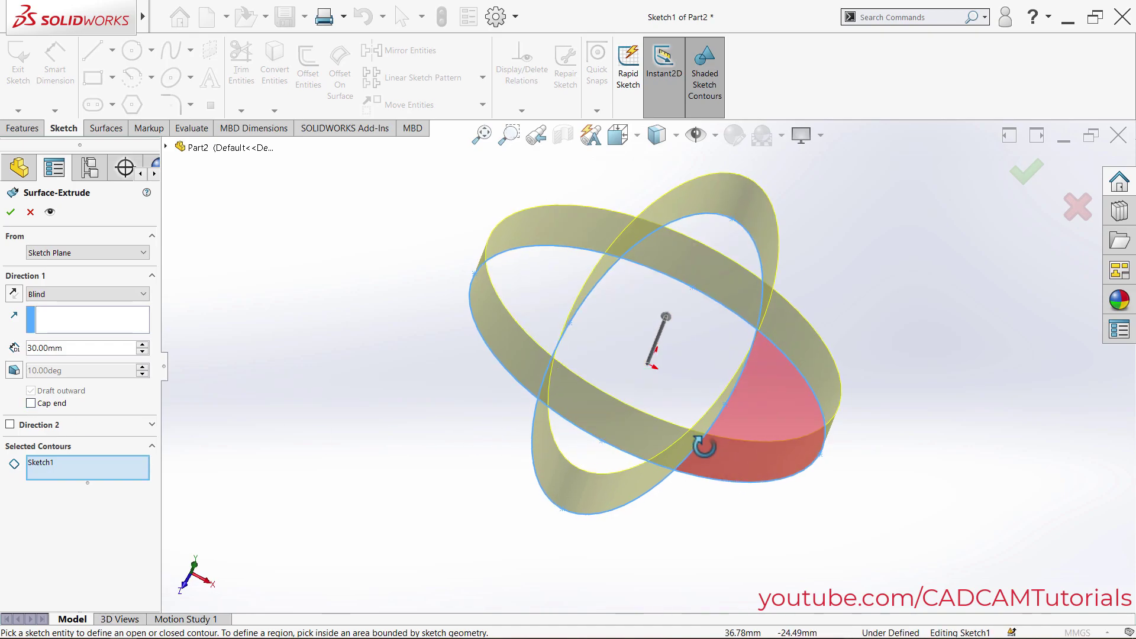
middle_click_drag(705, 446, 733, 429)
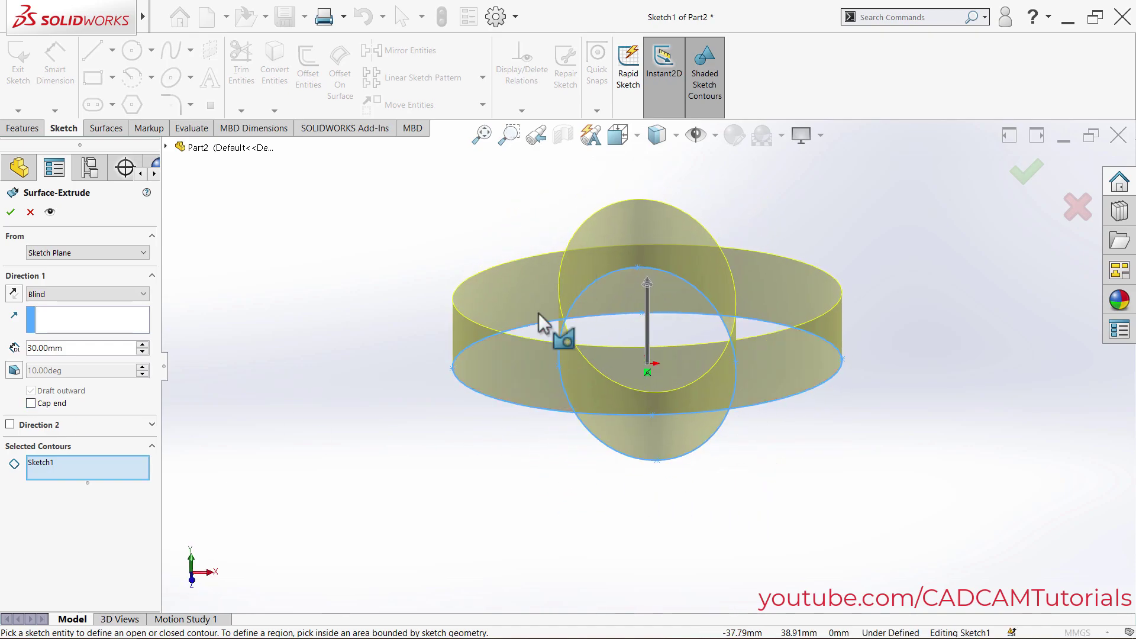
left_click(13, 293)
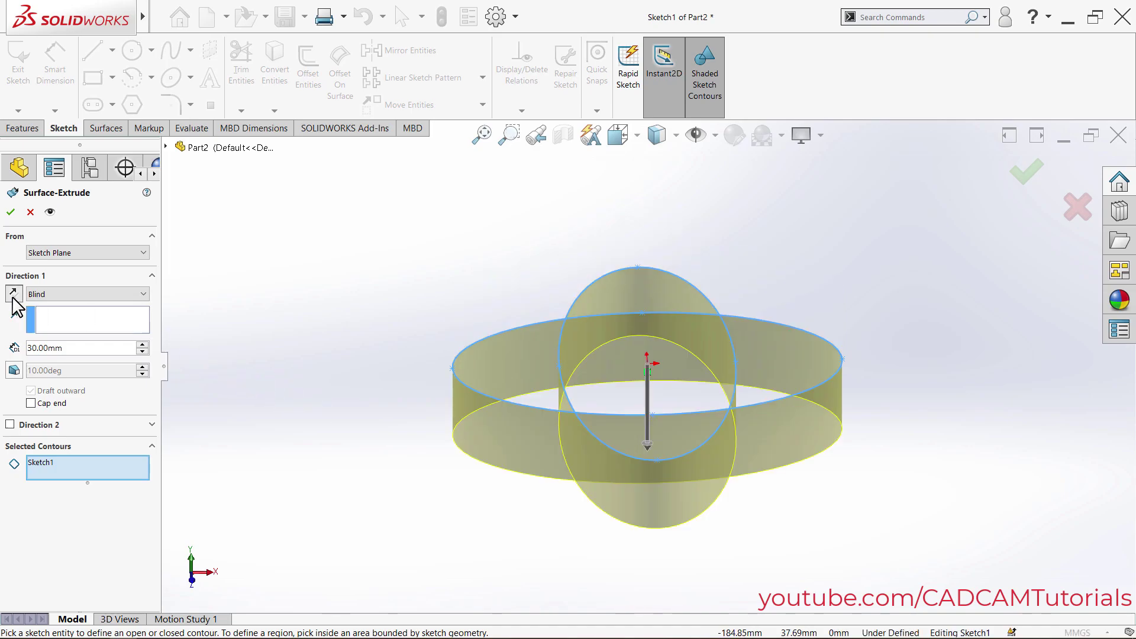
left_click(12, 294)
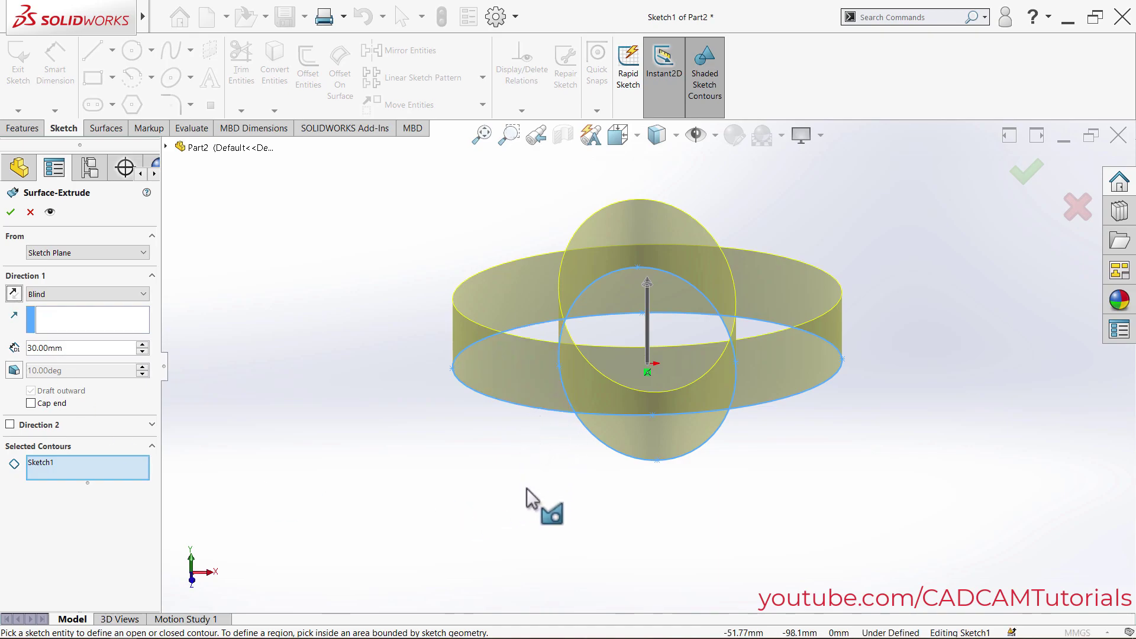
Enable Direction 2 with a 40 mm Blind depth and a 25° outward draft.
left_click(10, 425)
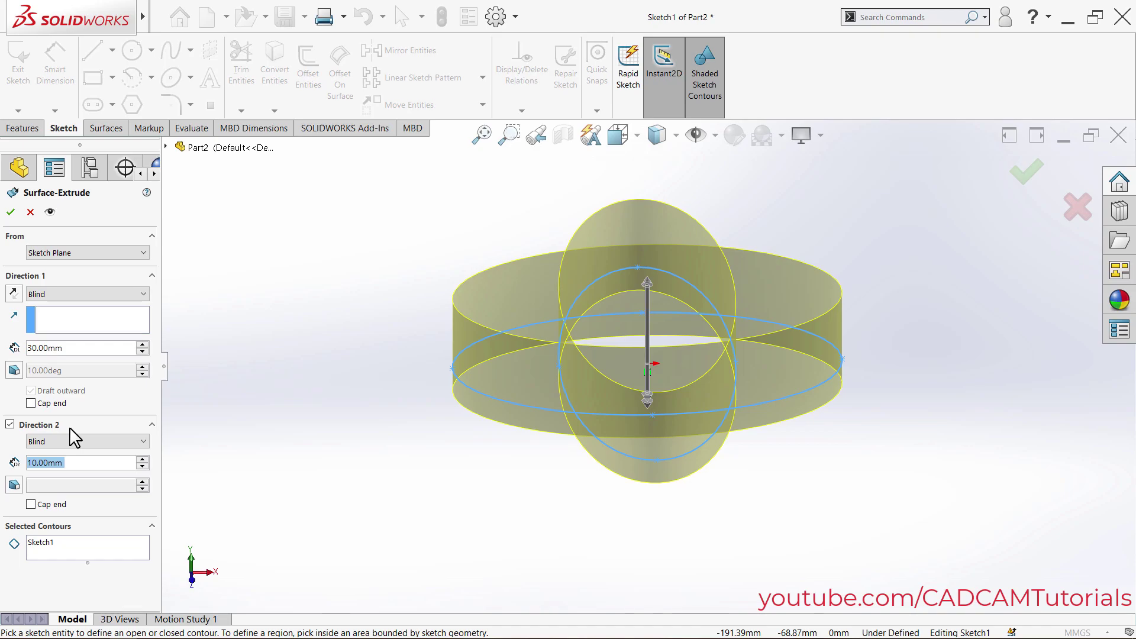
middle_click_drag(519, 467, 493, 457)
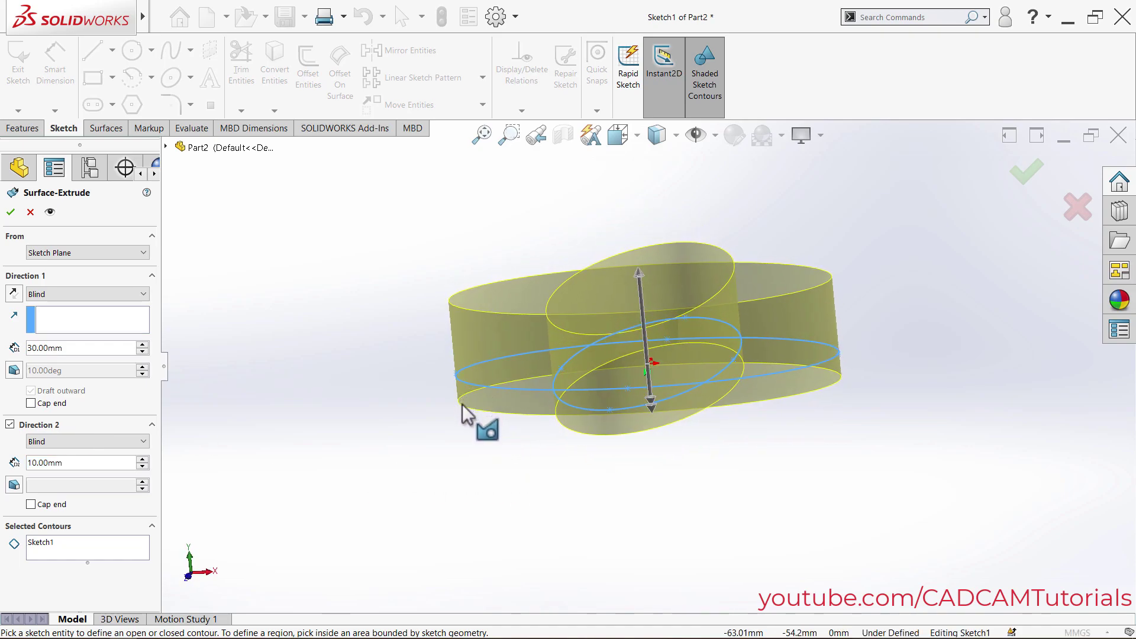
left_click(71, 466)
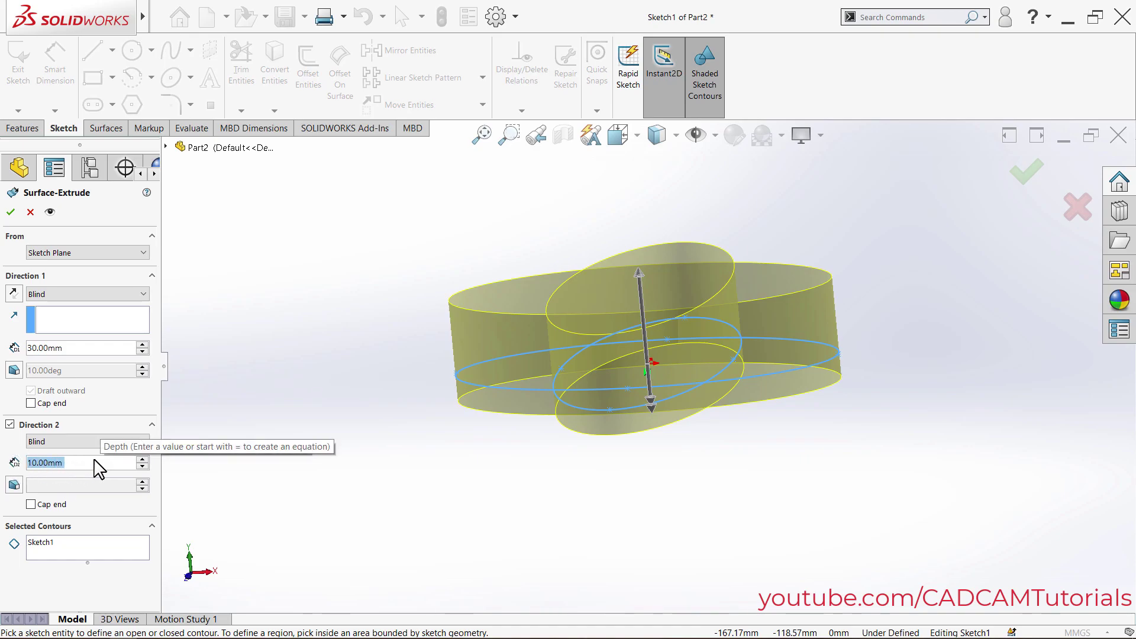
type("40")
key("Return")
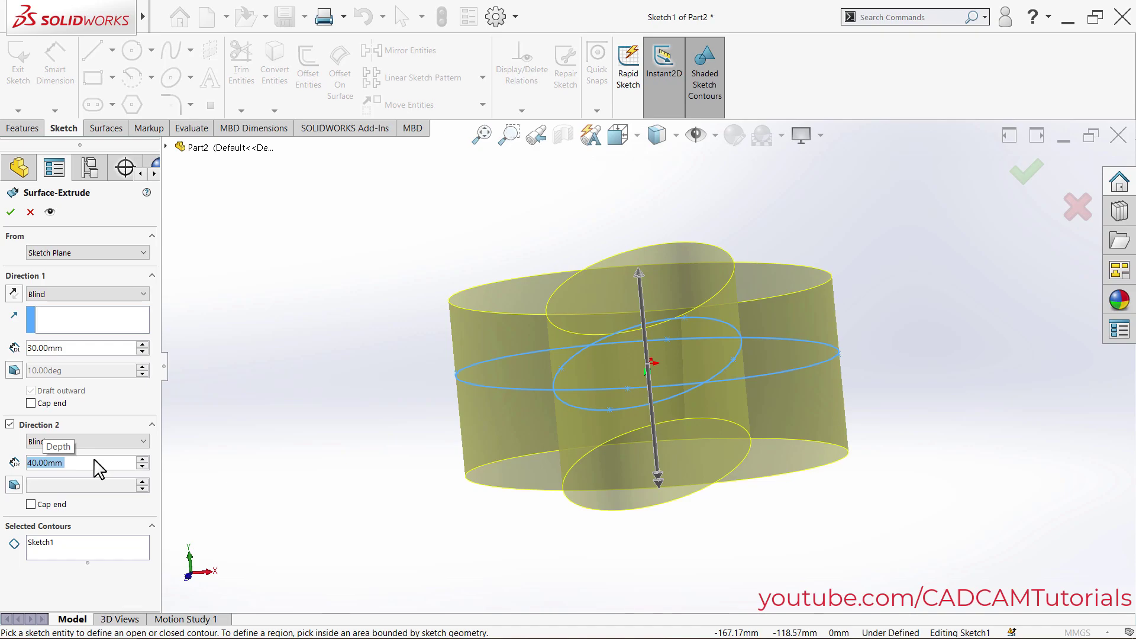
left_click(14, 486)
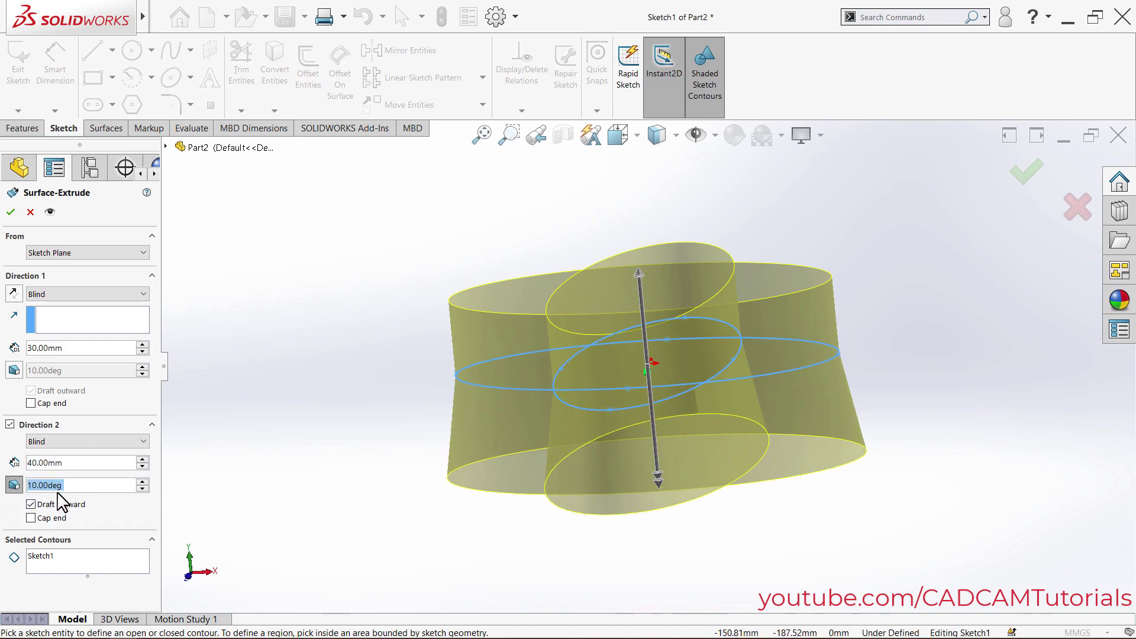
type("25")
key("Return")
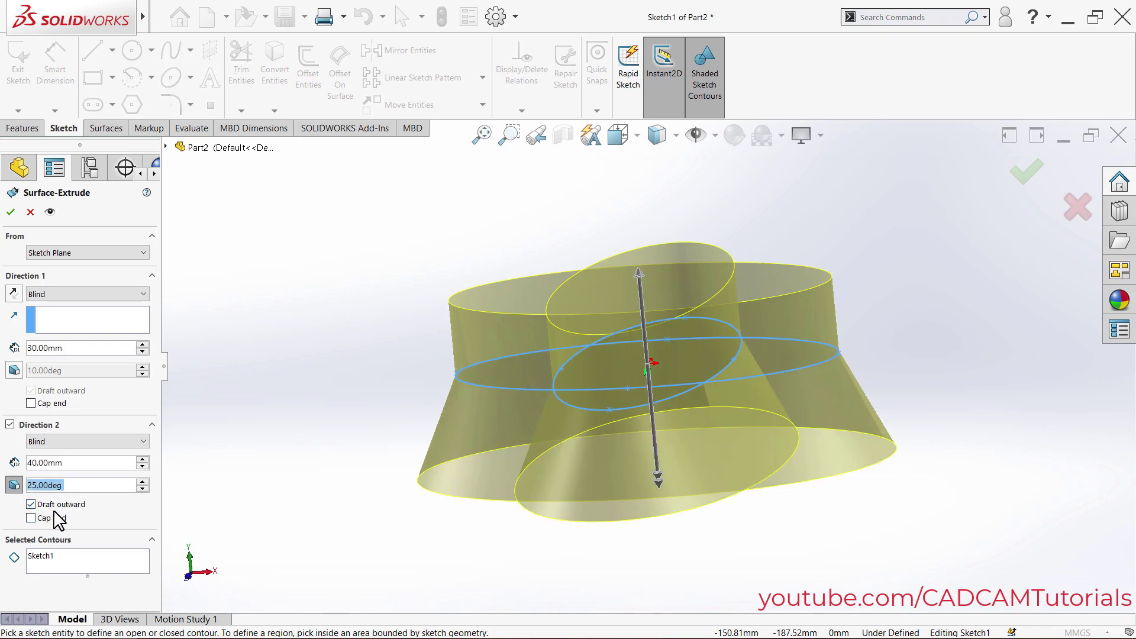
left_click(75, 521)
Pick the left, bottom, top and other inner regions of Sketch1 as extrude contours.
middle_click_drag(442, 284, 458, 364)
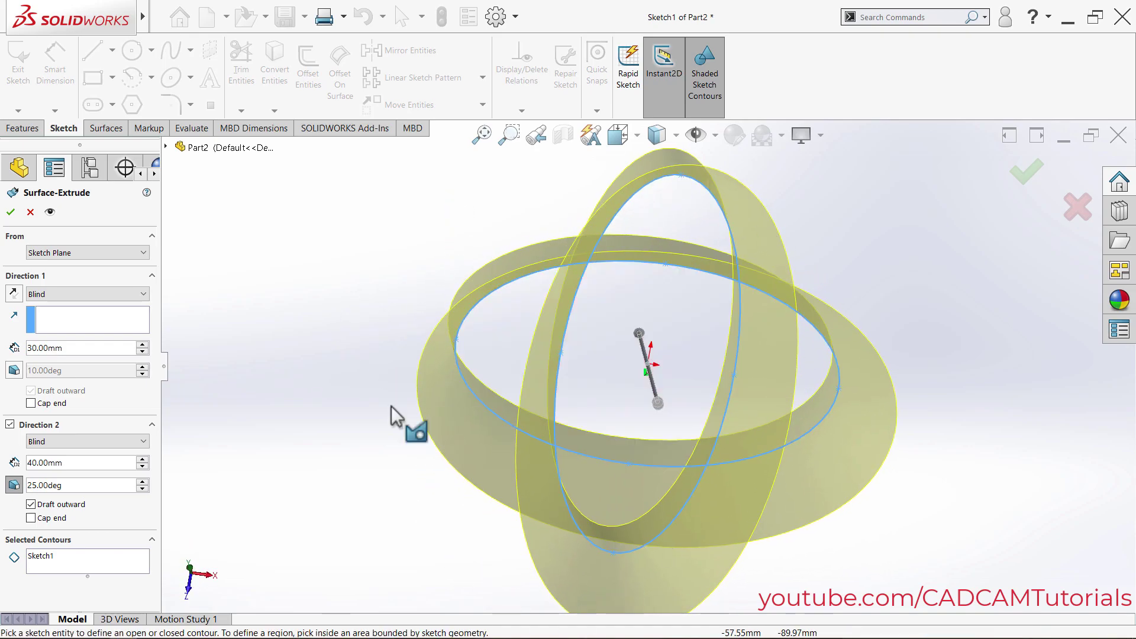
middle_click_drag(718, 481, 566, 450)
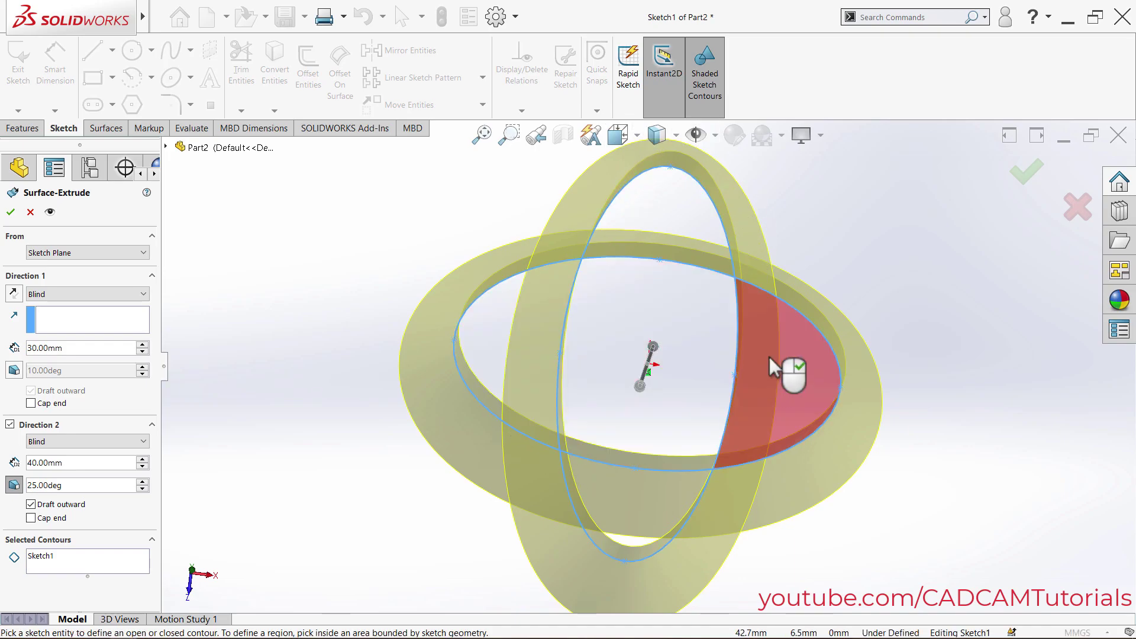
mouse_move(630, 525)
middle_mouse_down()
mouse_move(616, 365)
mouse_move(580, 379)
middle_mouse_up()
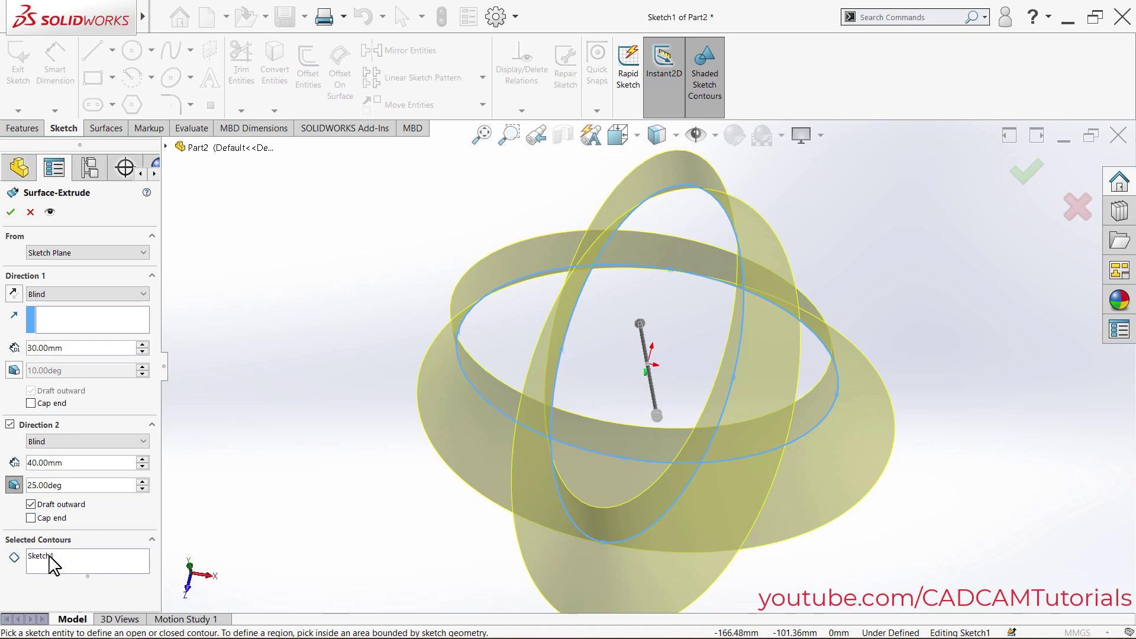
mouse_move(616, 371)
middle_mouse_down()
mouse_move(633, 390)
mouse_move(619, 381)
mouse_move(629, 357)
middle_mouse_up()
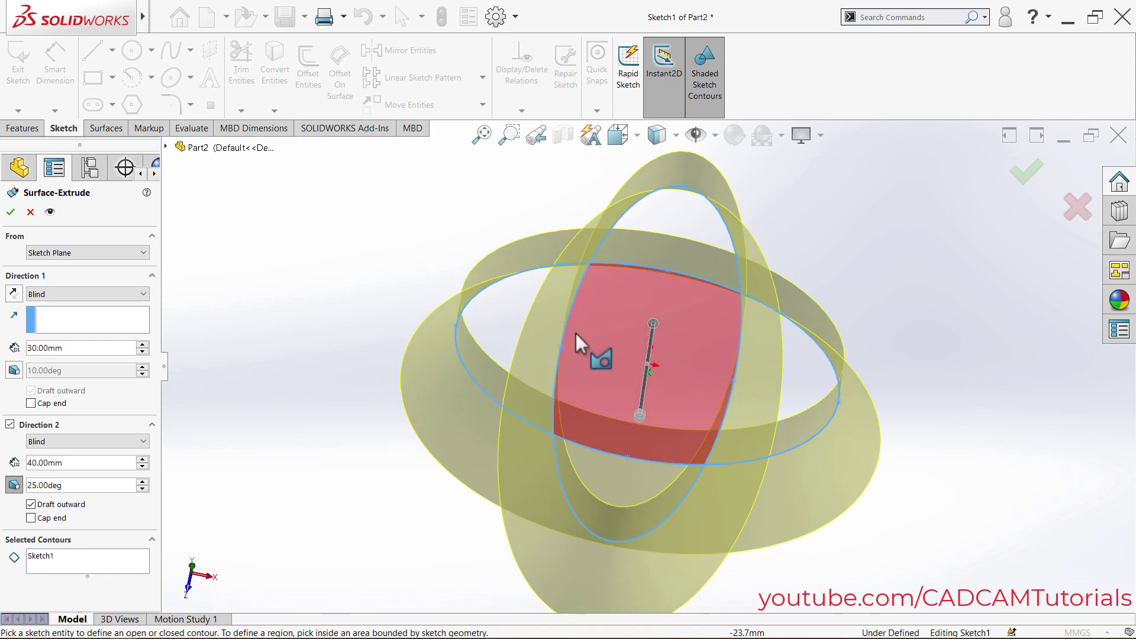
left_click(510, 307)
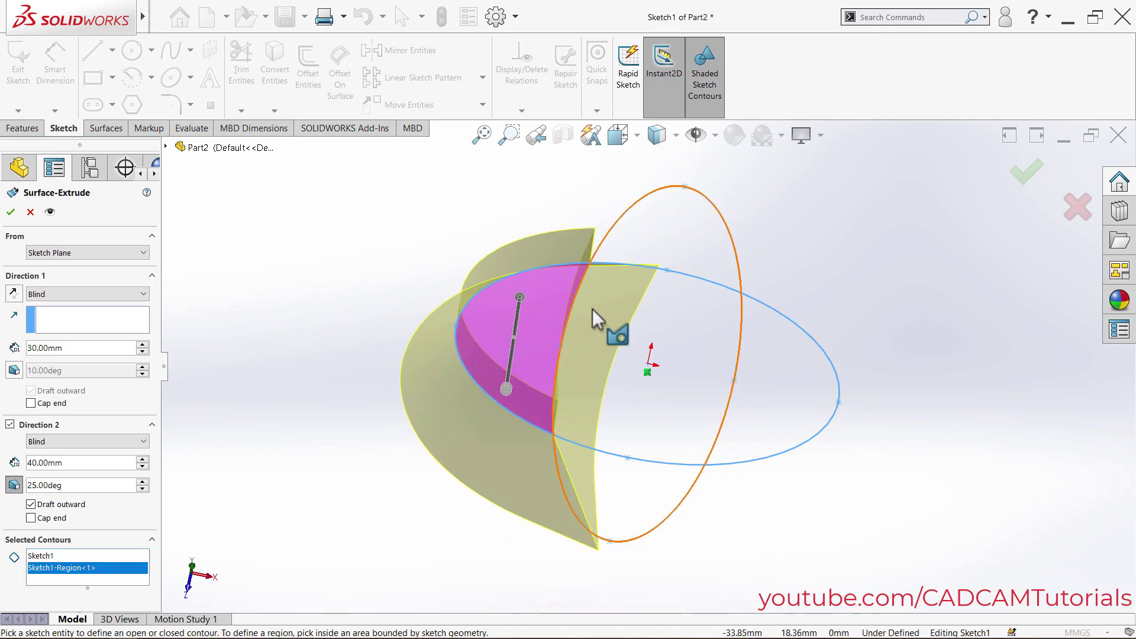
left_click(651, 349)
left_click(776, 400)
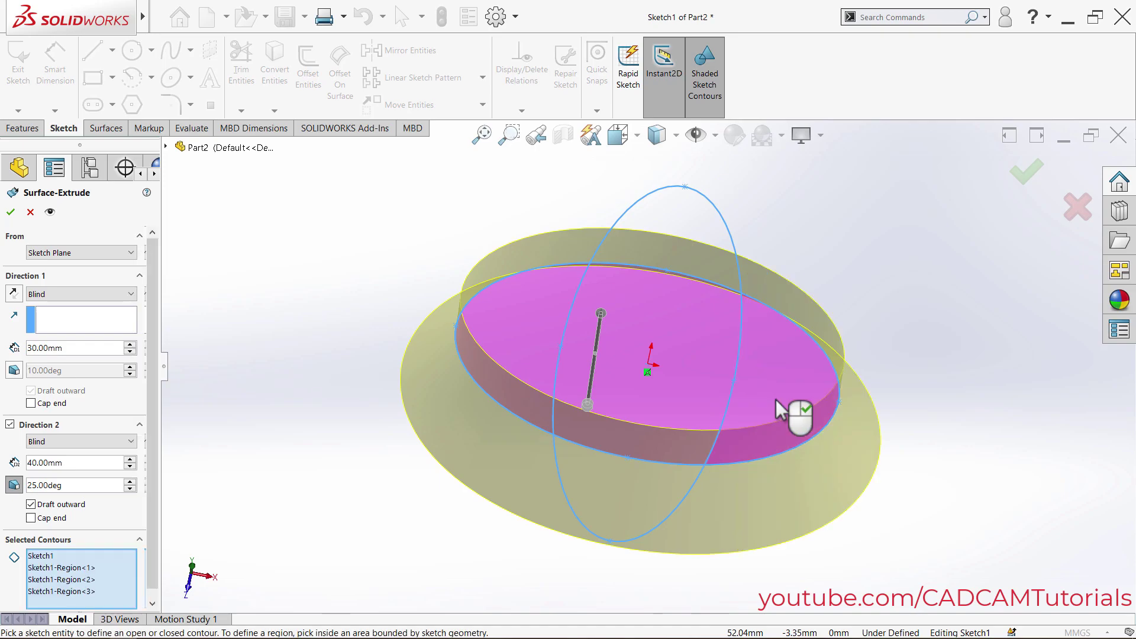
left_click(611, 488)
left_click(683, 228)
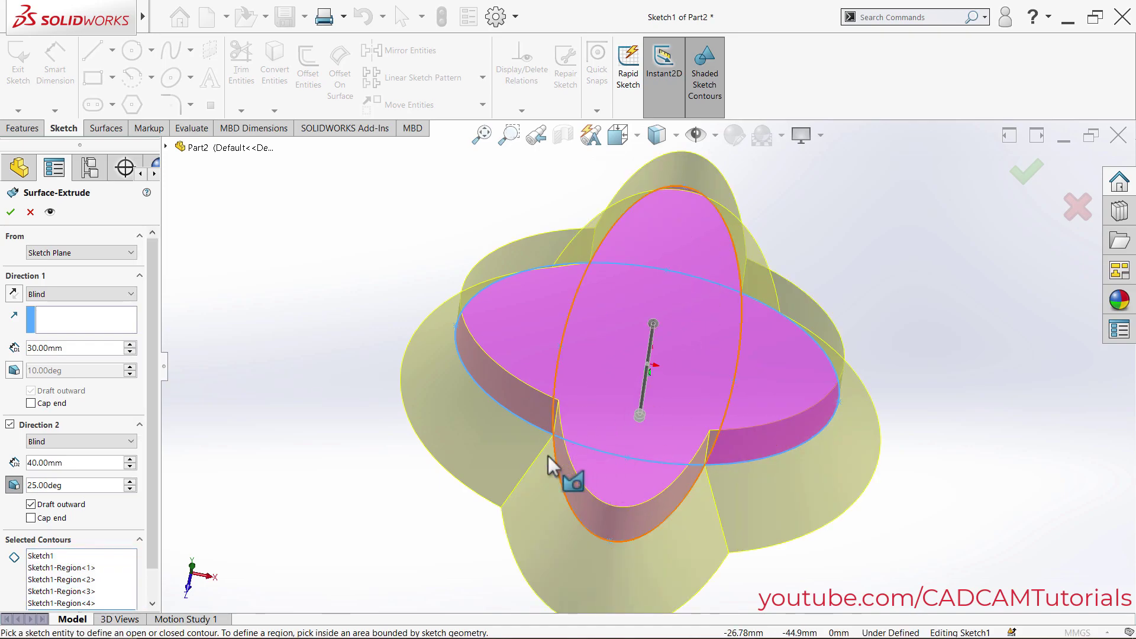
middle_click_drag(548, 456, 509, 445)
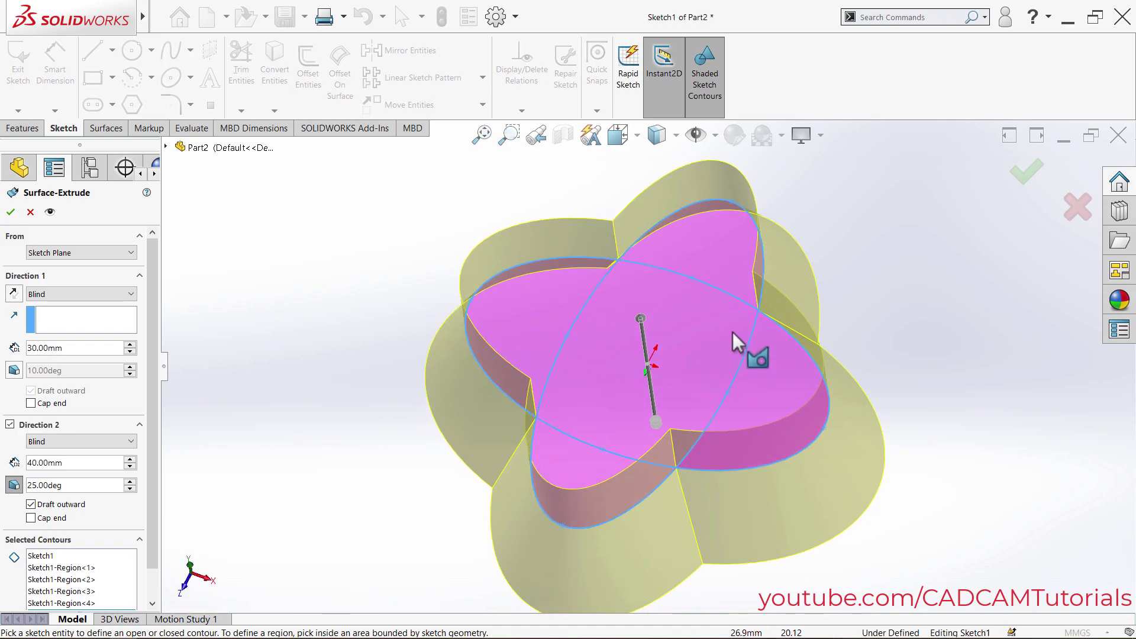
middle_click_drag(730, 357, 545, 368)
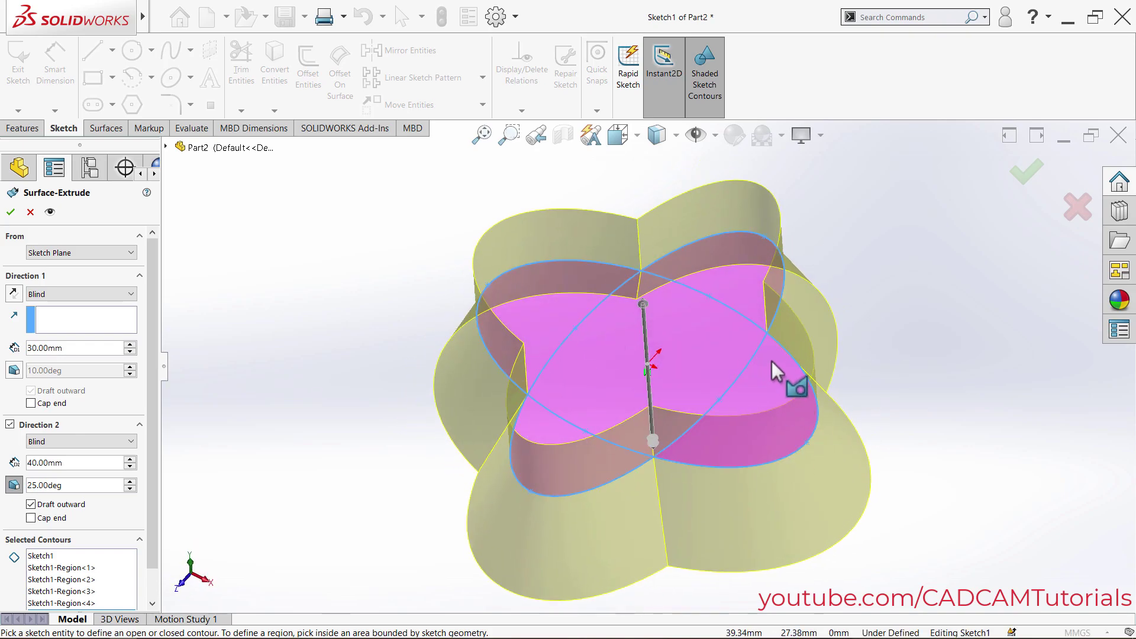
left_click(1028, 185)
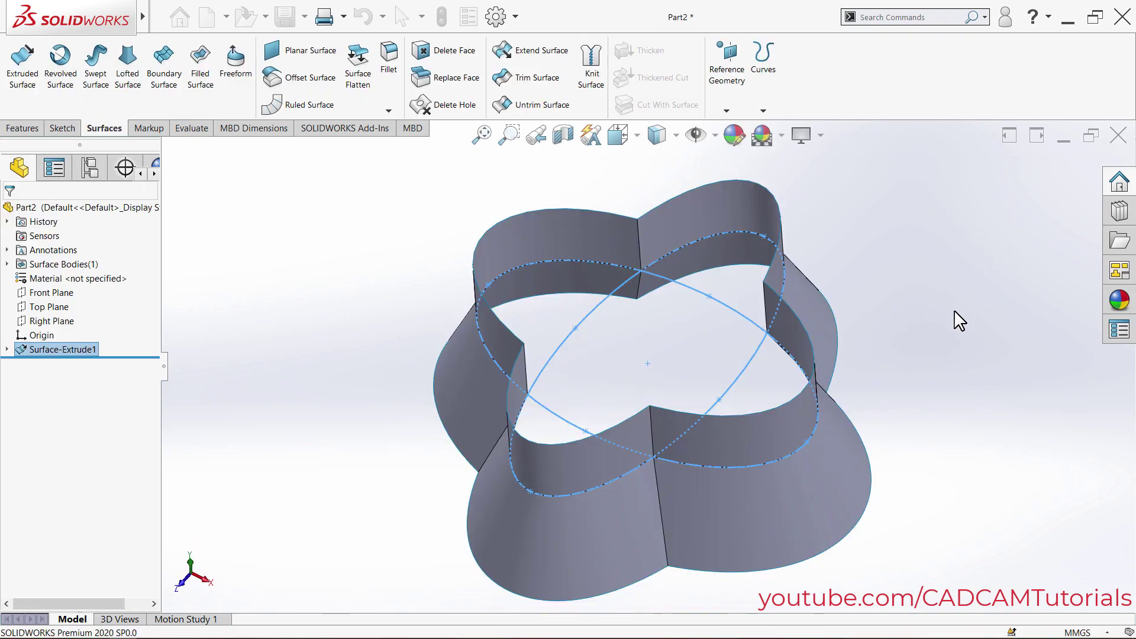
middle_click_drag(743, 575, 787, 557)
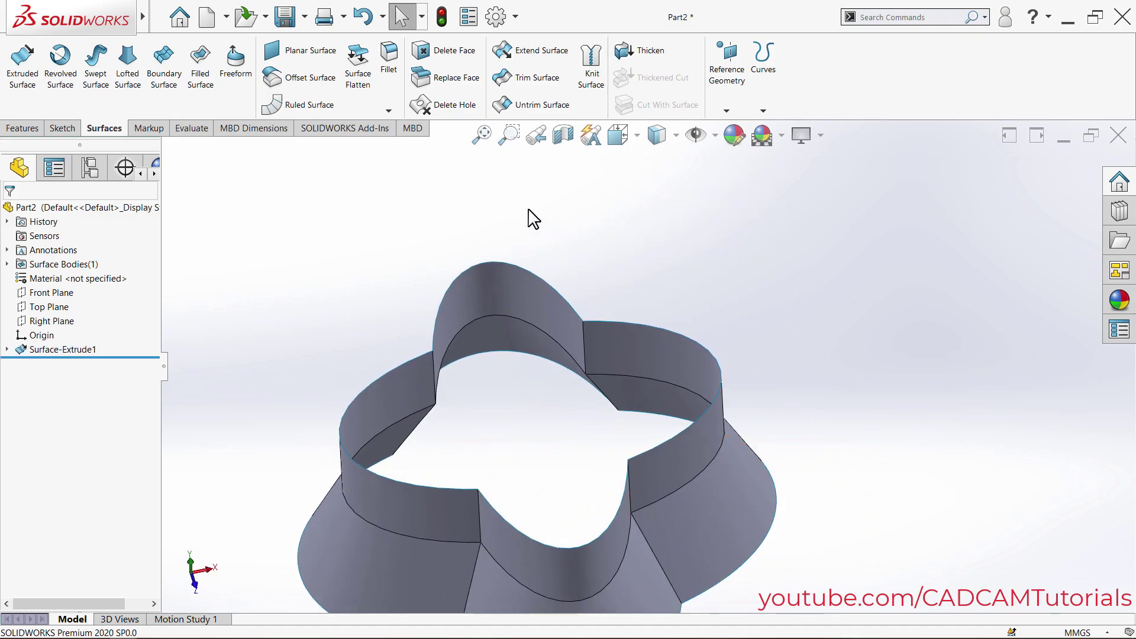
left_click(482, 135)
middle_click_drag(659, 335, 657, 252)
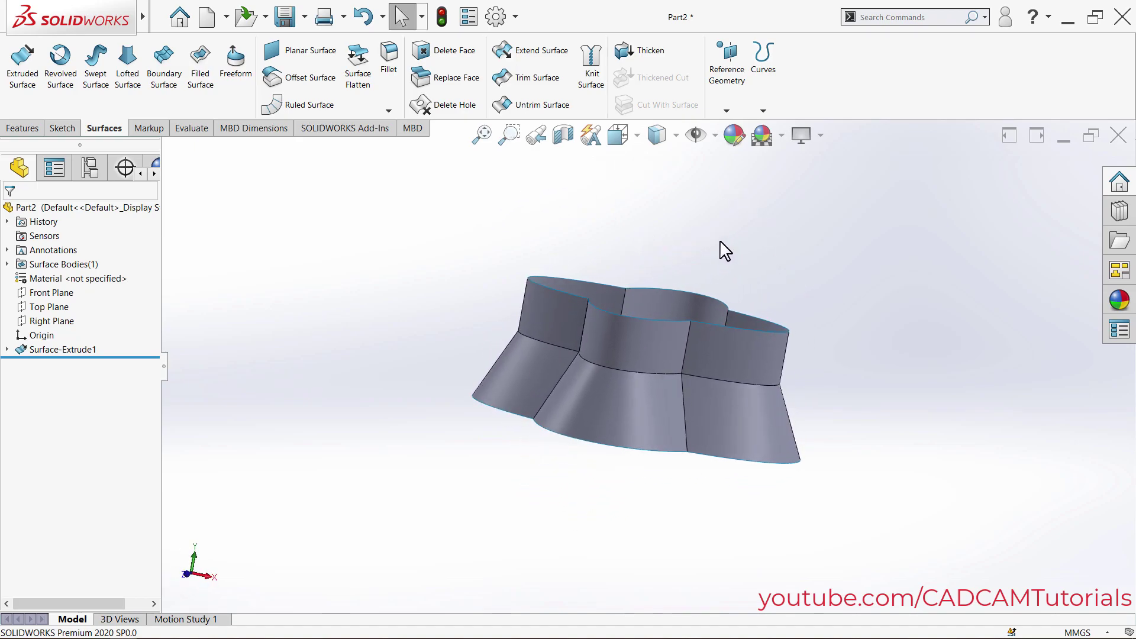
middle_click_drag(726, 251, 616, 368)
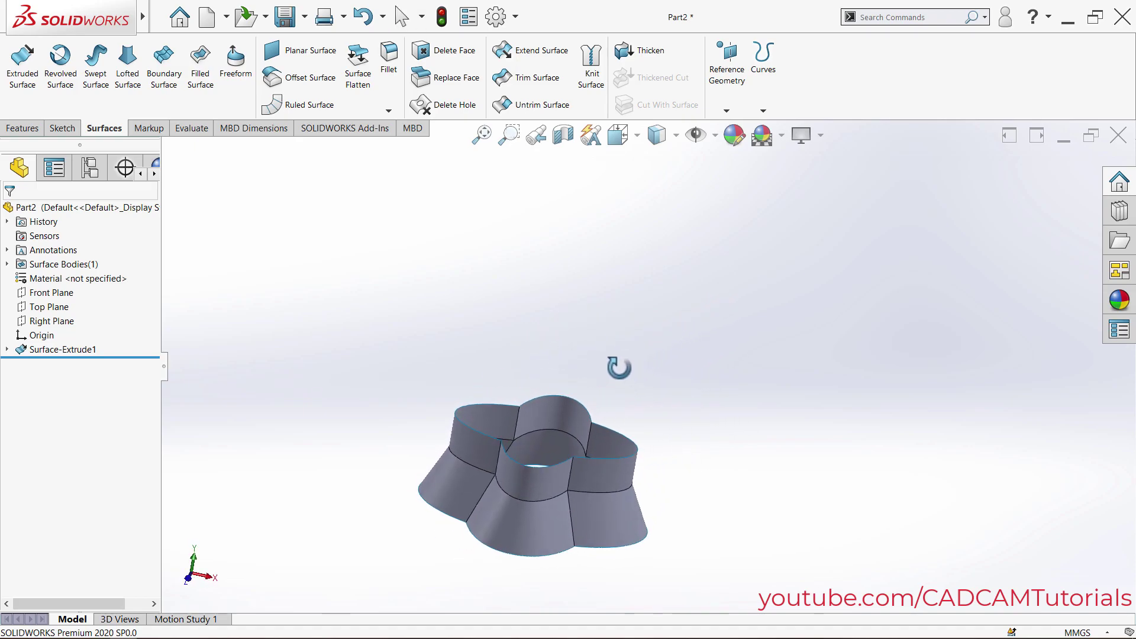
Start a new Extruded Surface with Sketch2 on the Front Plane, viewed straight on.
left_click(22, 65)
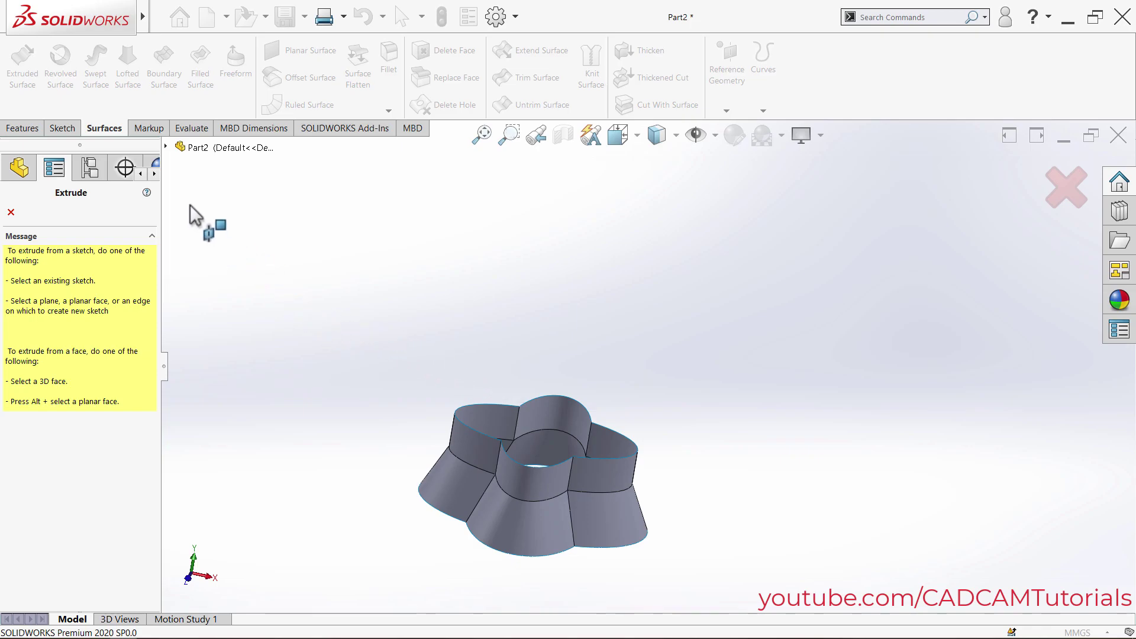
left_click(167, 148)
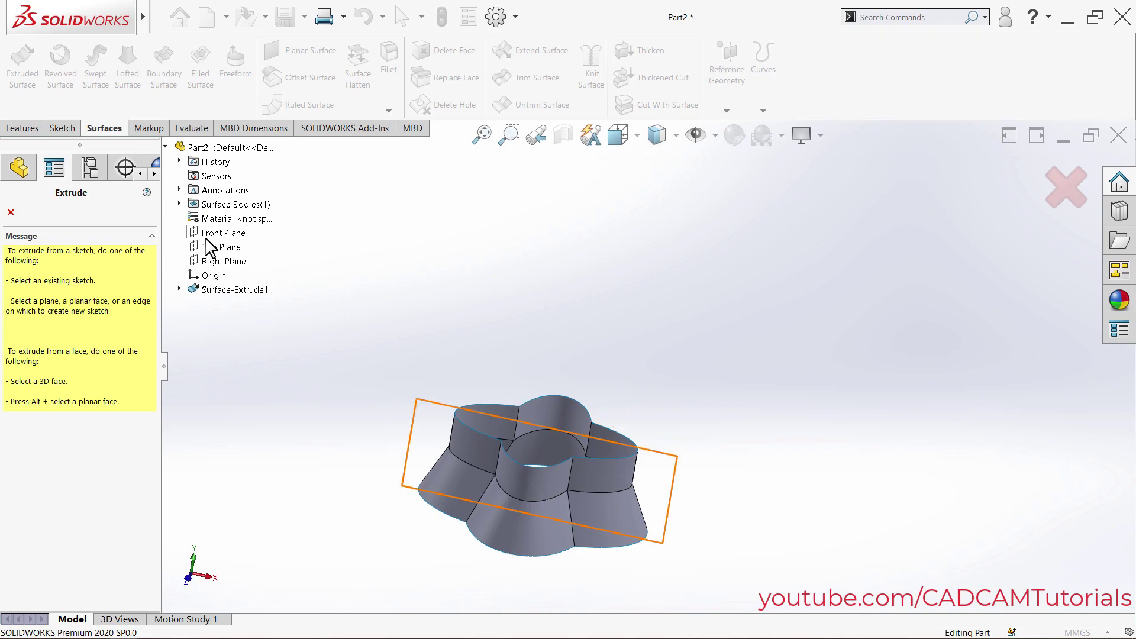
left_click(224, 236)
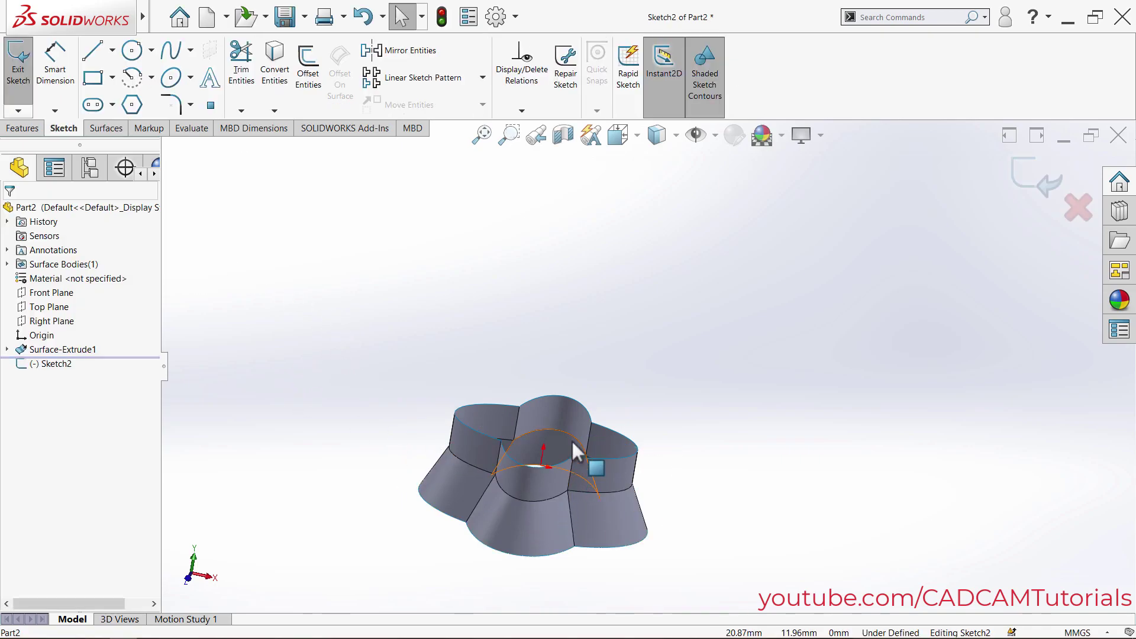
left_click(50, 366)
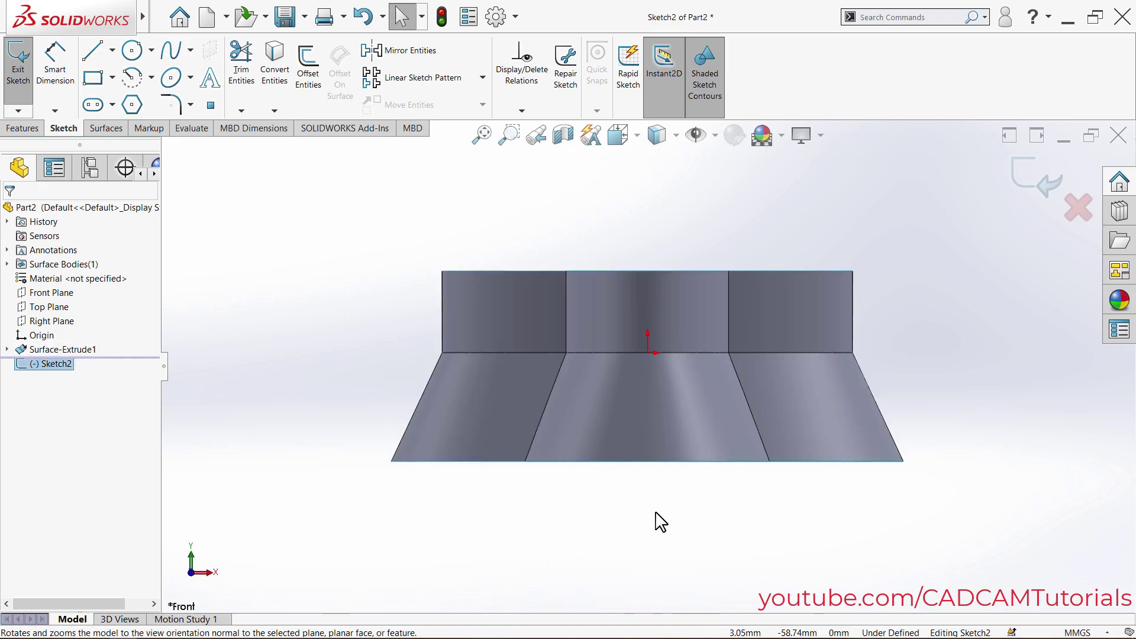
middle_click_drag(683, 344, 639, 502, "ctrl")
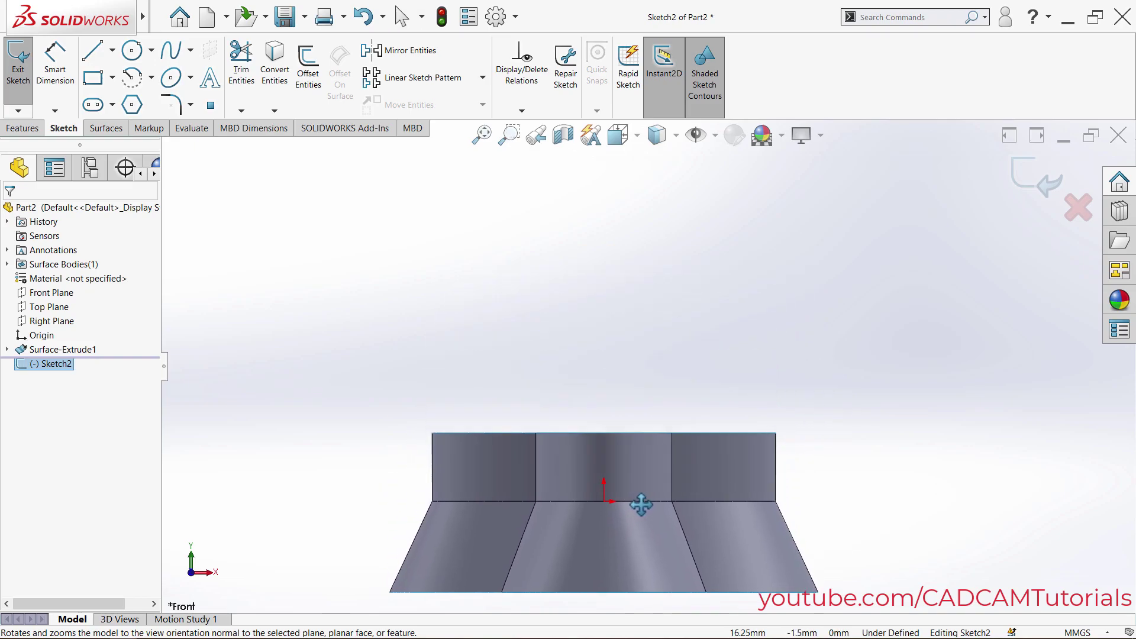
Draw a five-point arched spline above the body and exit the sketch.
left_click(168, 52)
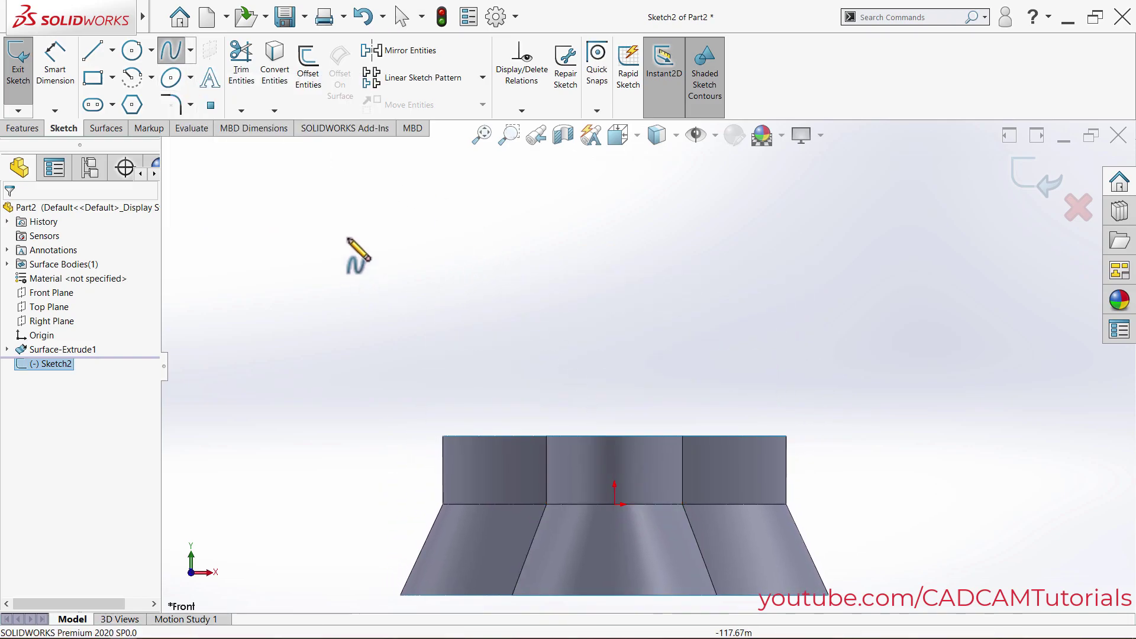
left_click(323, 213)
left_click(476, 174)
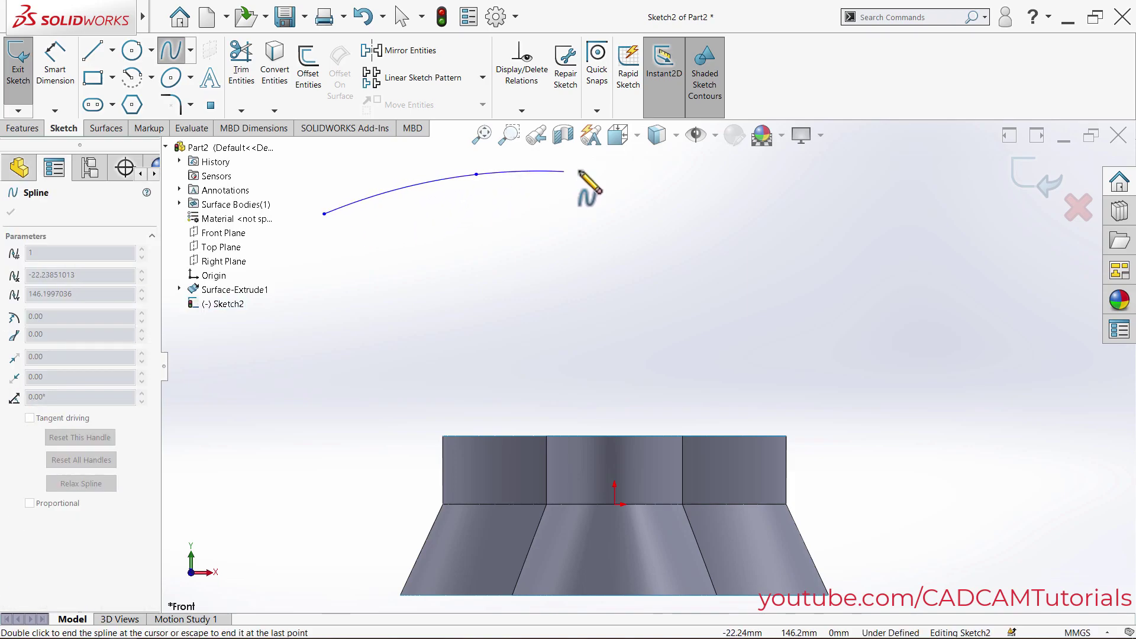
left_click(656, 157)
left_click(824, 188)
left_click(959, 231)
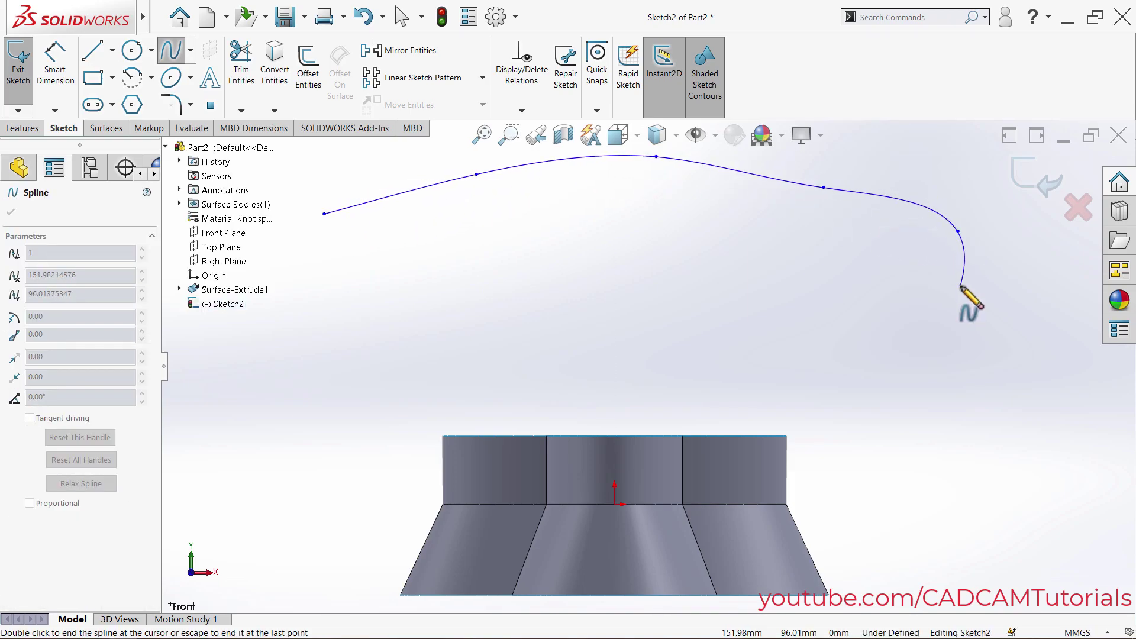
right_click(965, 289)
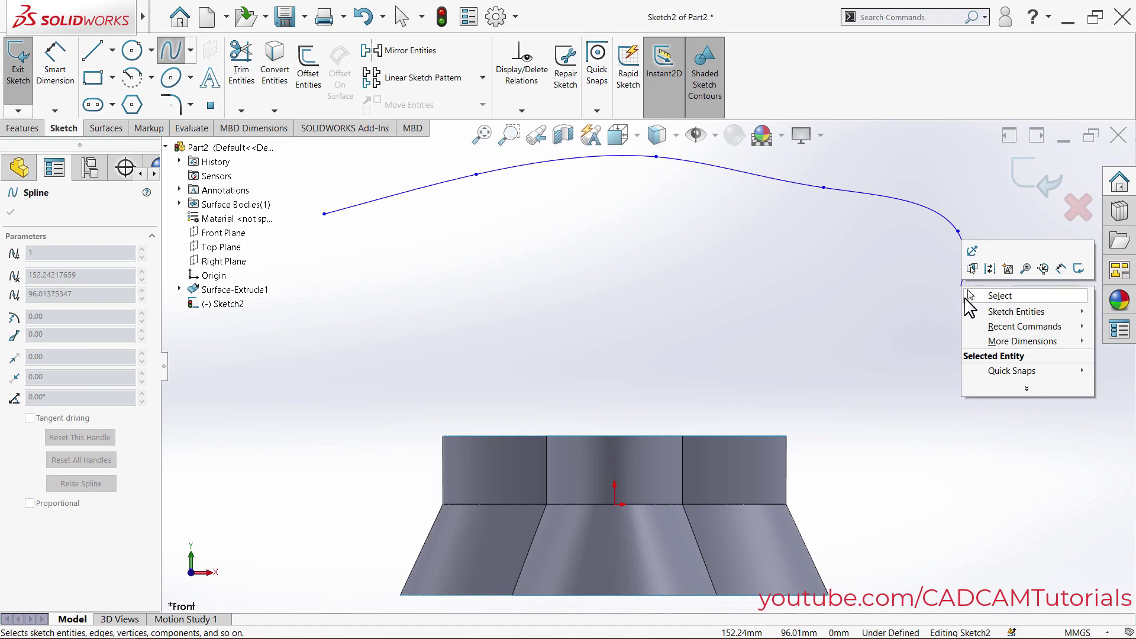
left_click(984, 296)
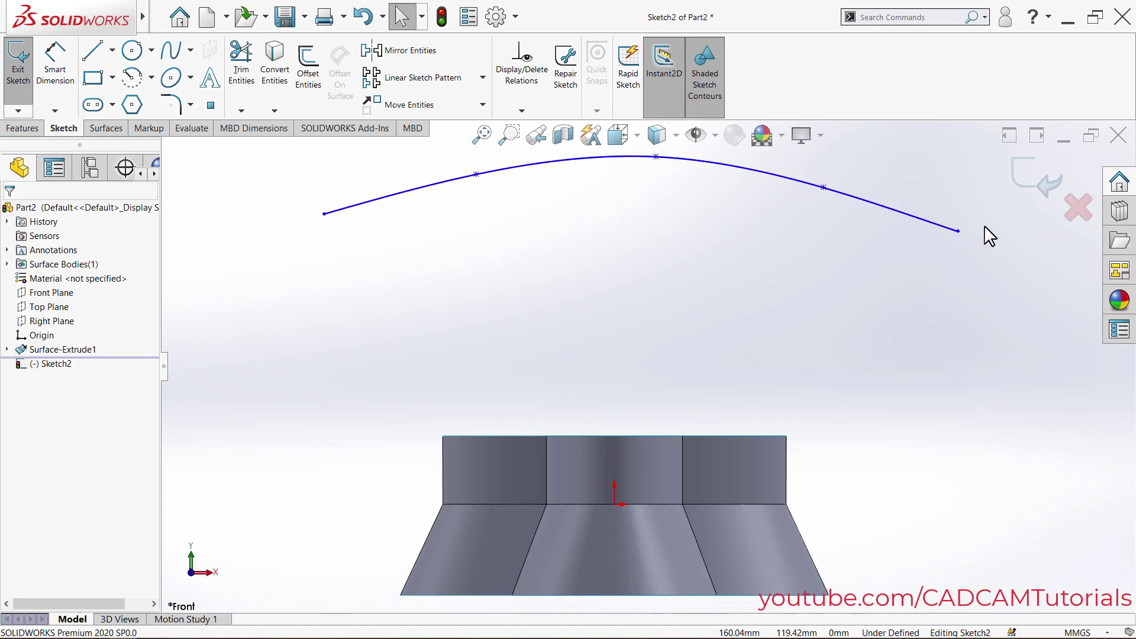
left_click(1022, 191)
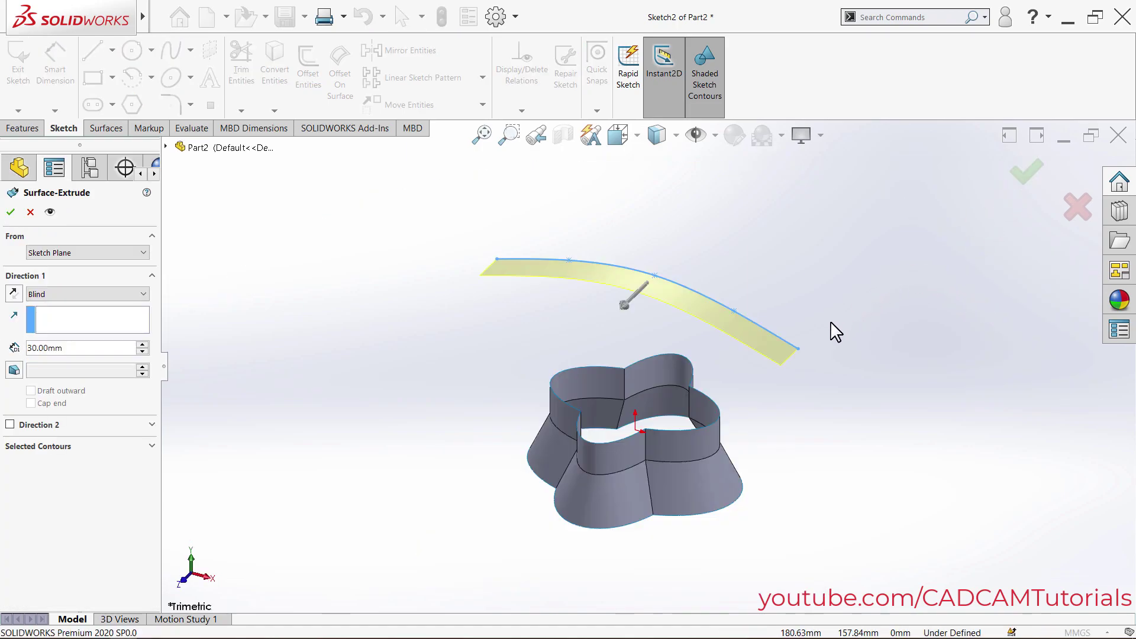
Set Direction 1 to Mid Plane with a 150 mm depth.
mouse_move(829, 330)
middle_mouse_down()
mouse_move(786, 393)
mouse_move(799, 402)
middle_mouse_up()
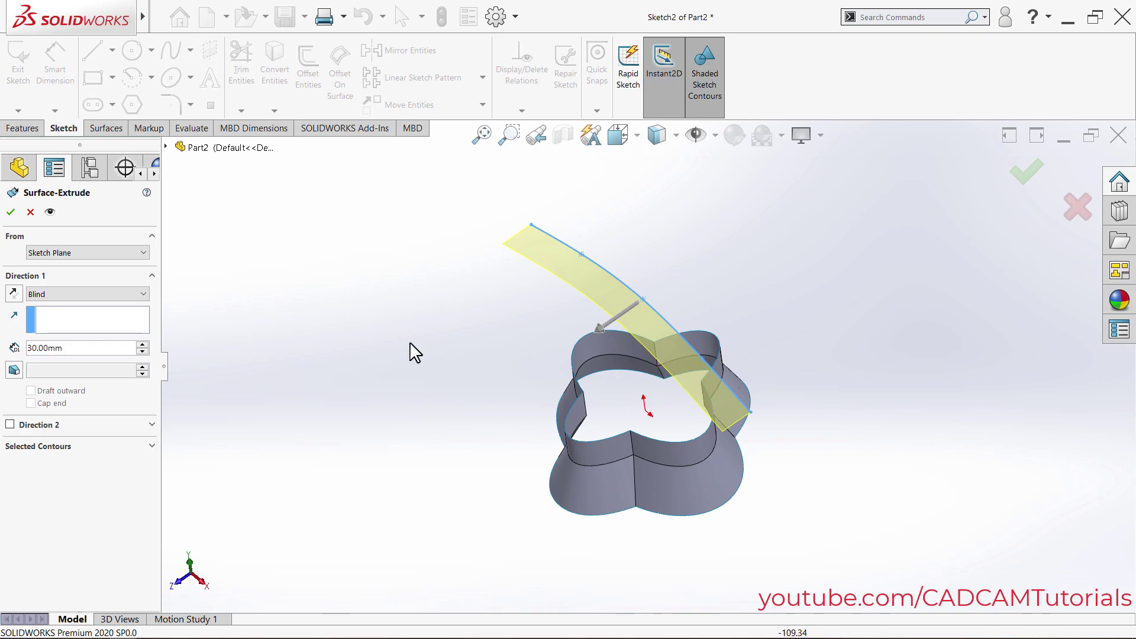
left_click(107, 294)
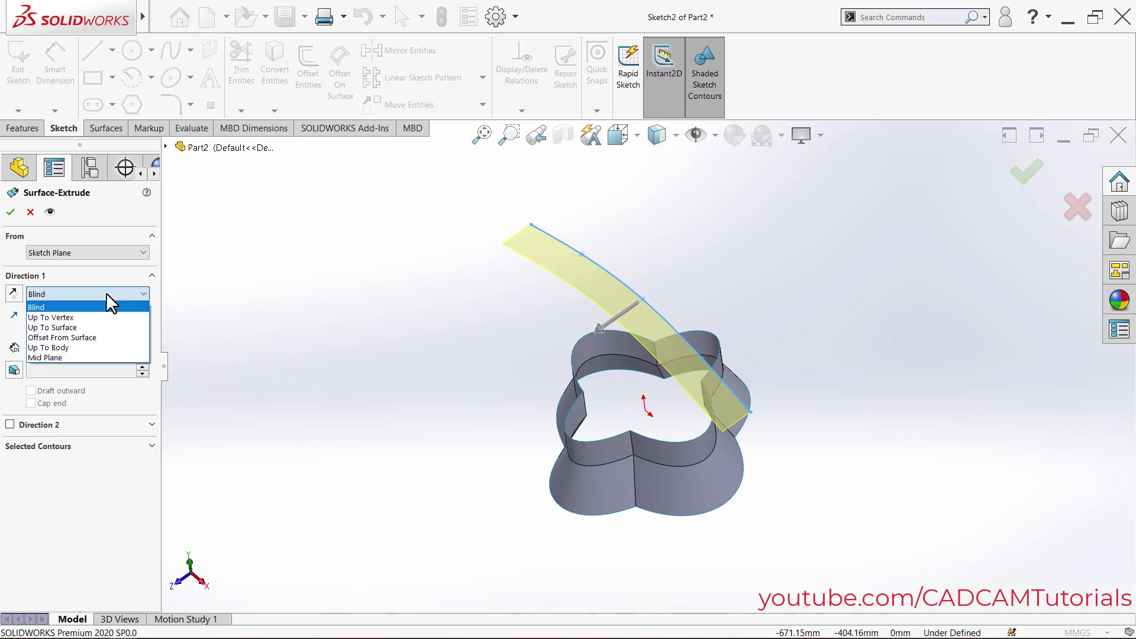
left_click(57, 357)
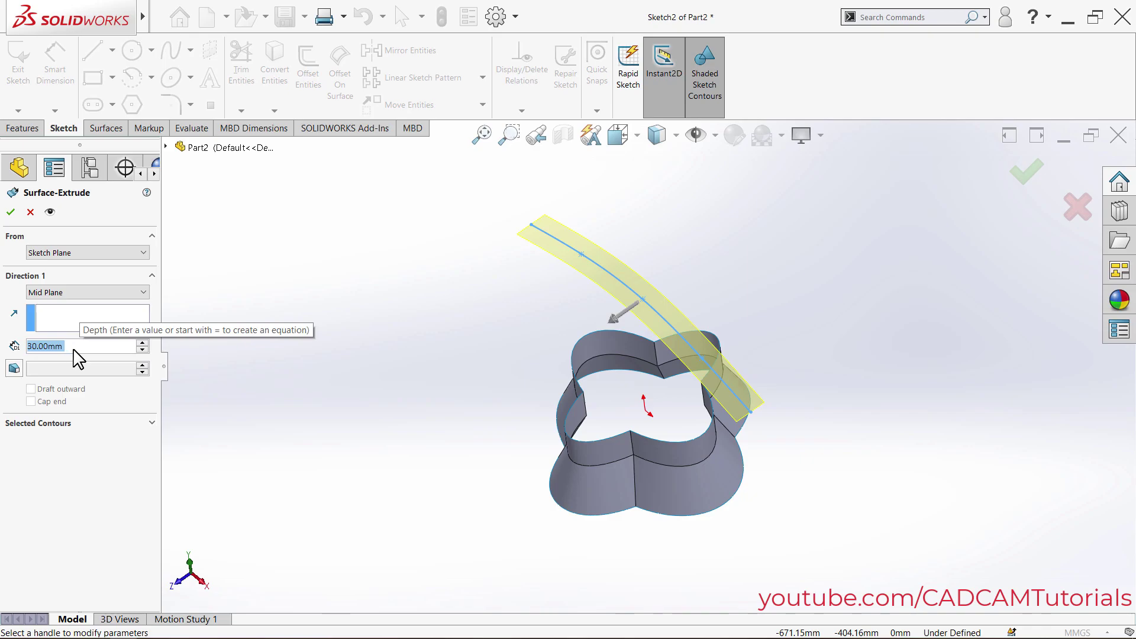
type("150")
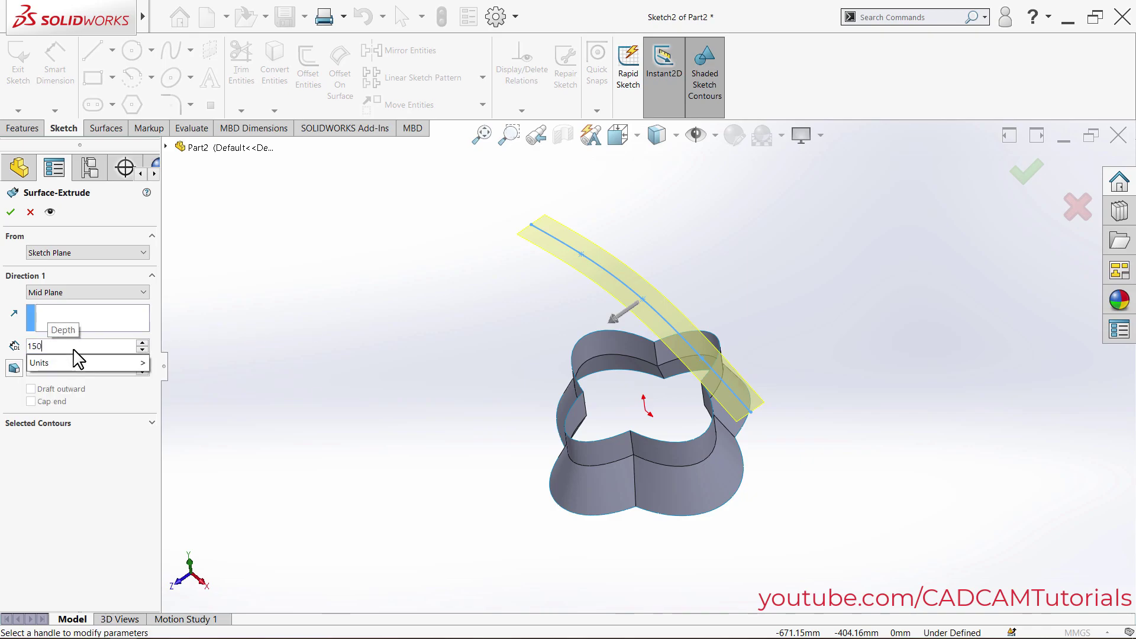
key("Return")
Increase the Mid Plane depth to 200 mm and switch to the Top view.
middle_click_drag(761, 414, 731, 587)
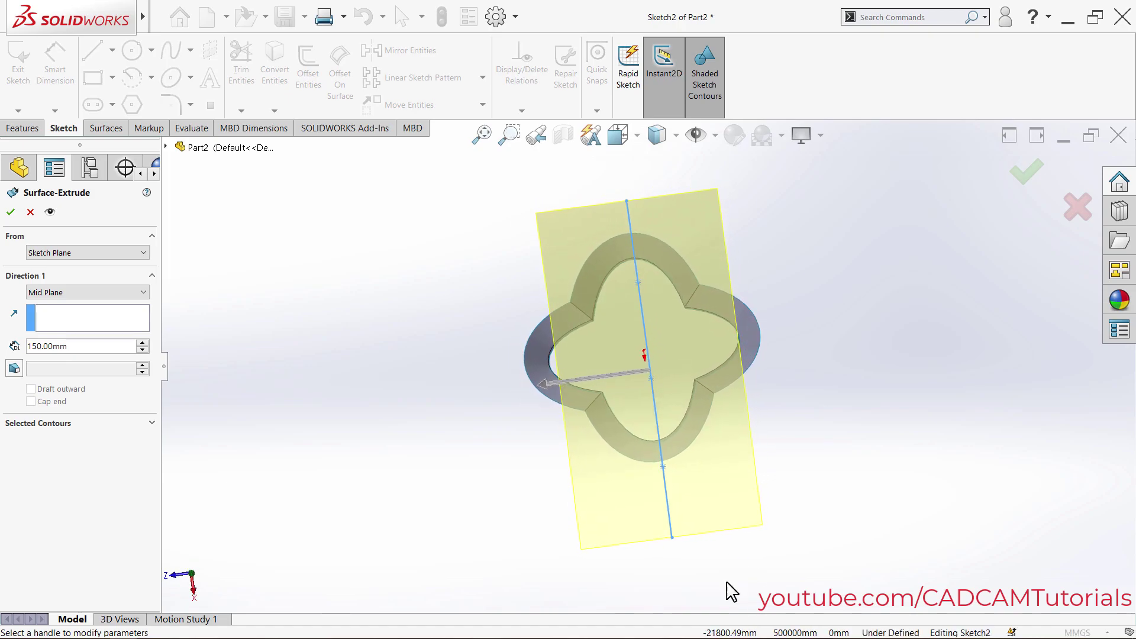
double_click(77, 349)
type("200")
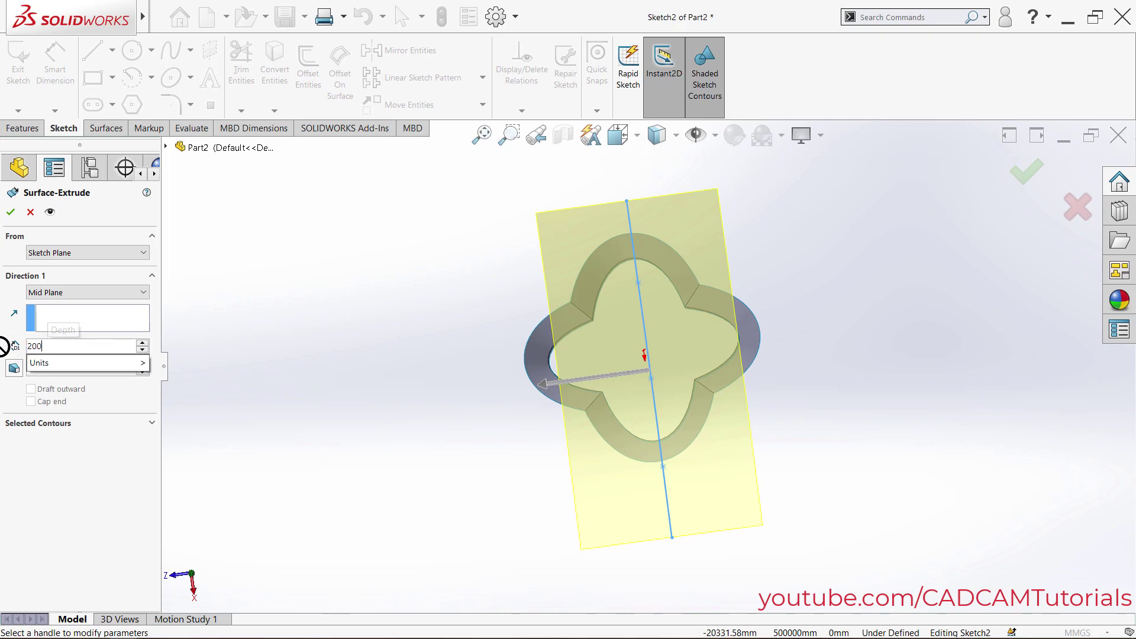
key("Return")
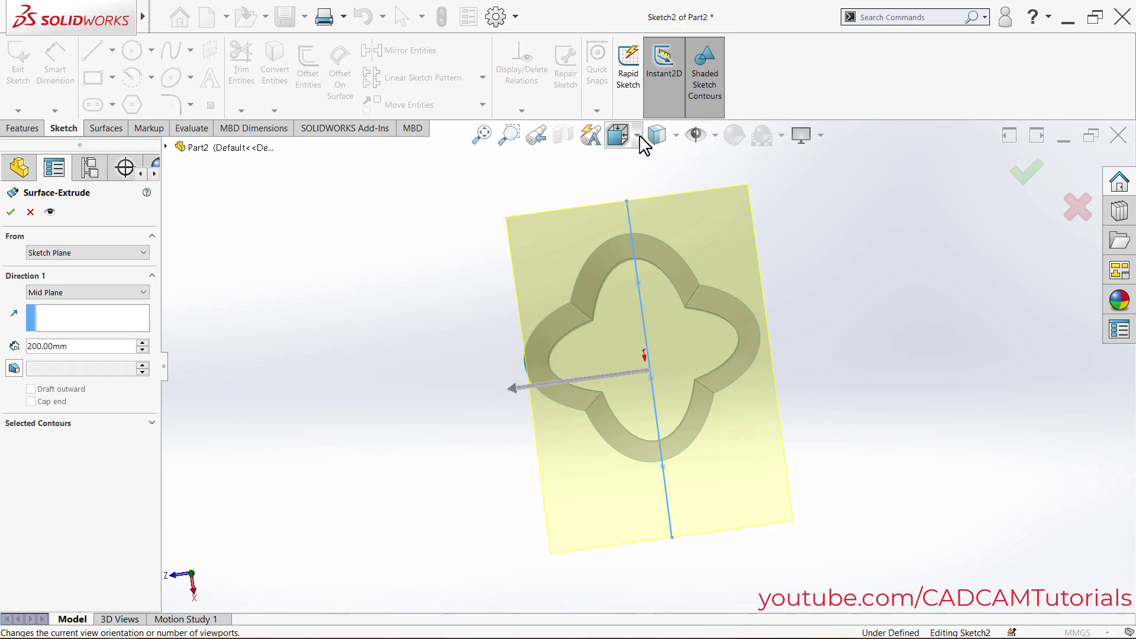
left_click(638, 138)
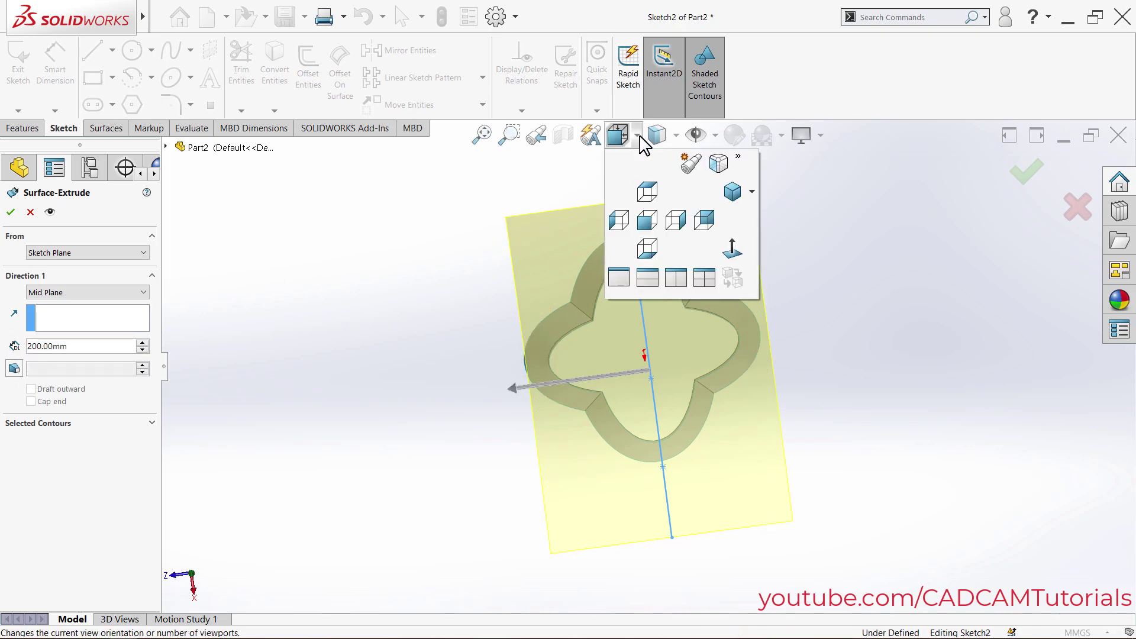
left_click(646, 192)
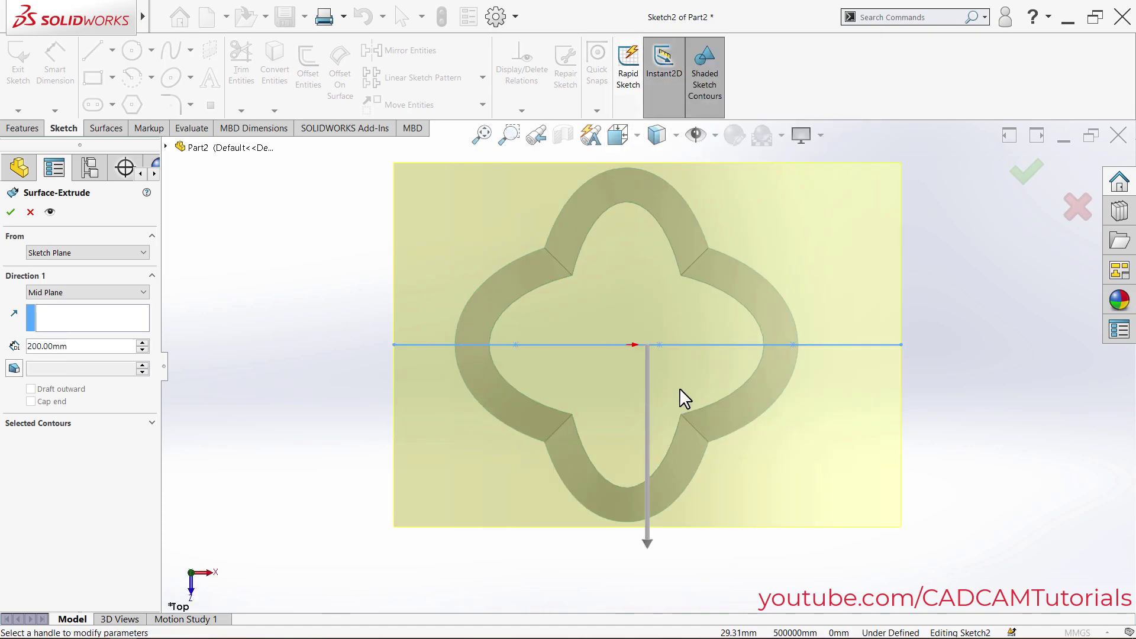
Confirm Surface-Extrude2, zoom to fit, and open Extend Surface.
left_click(1027, 177)
middle_click_drag(773, 490, 609, 338)
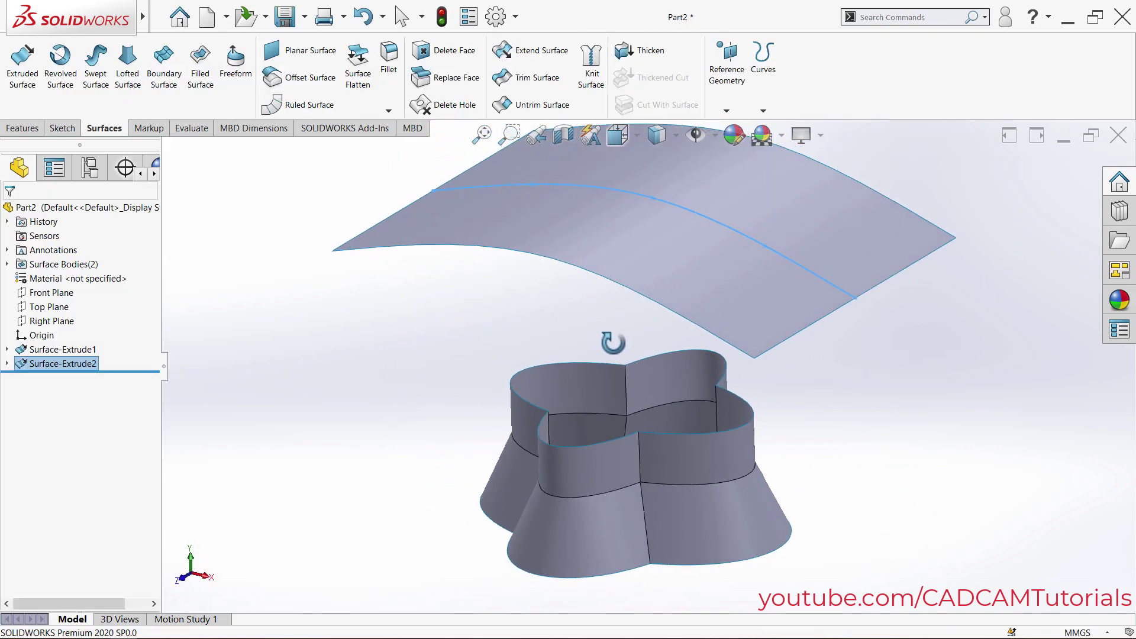
left_click(484, 142)
middle_click_drag(728, 542, 497, 499)
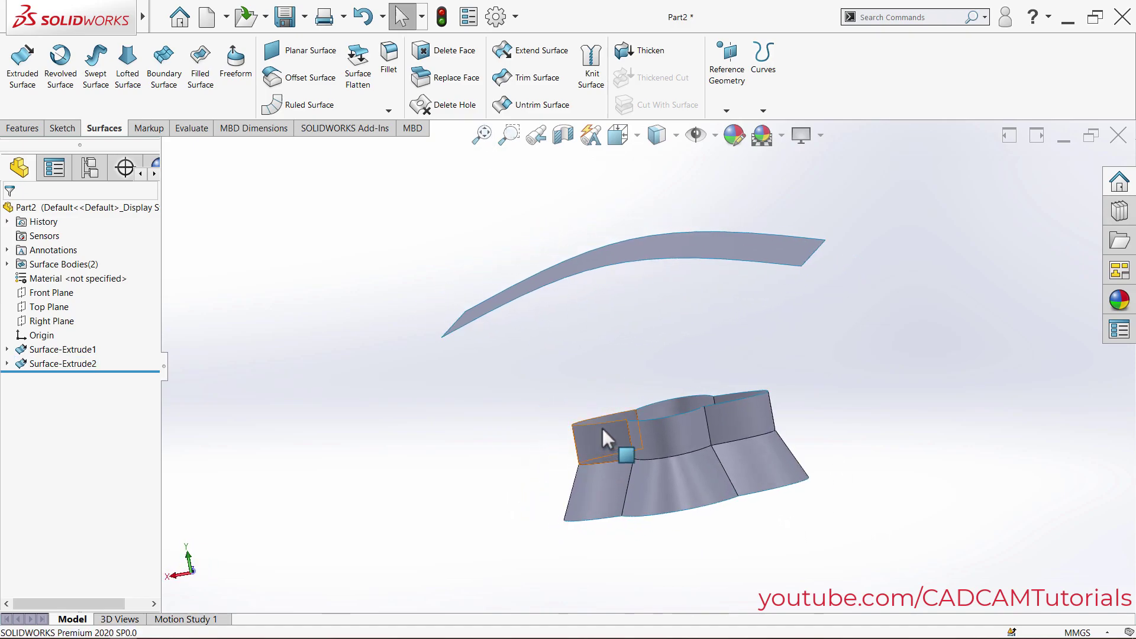
middle_click_drag(611, 436, 556, 287)
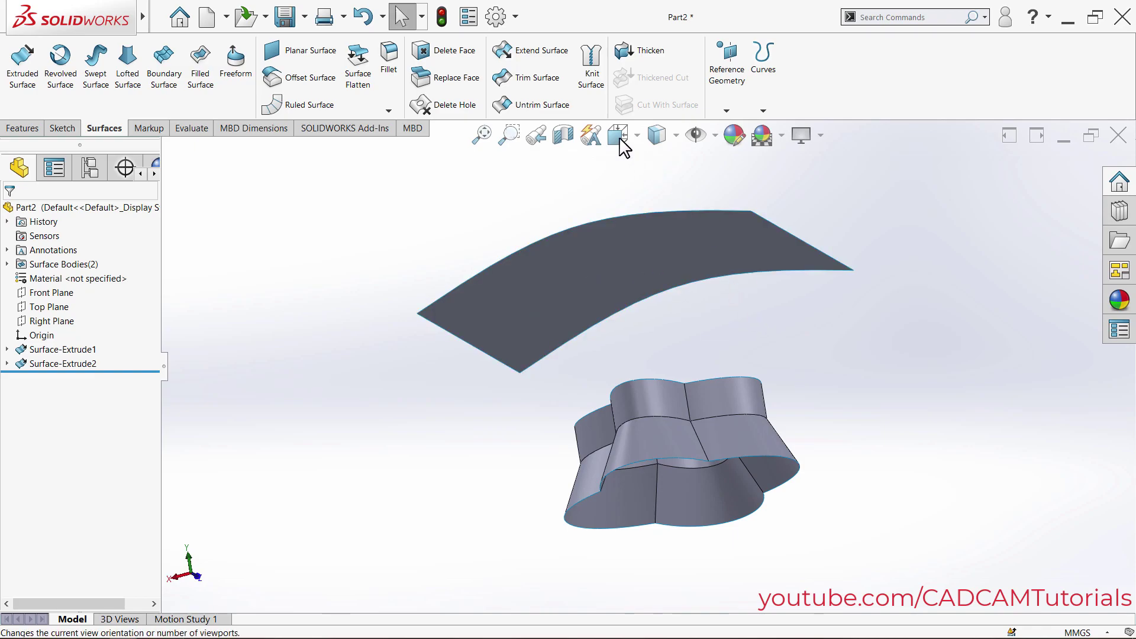
left_click(540, 60)
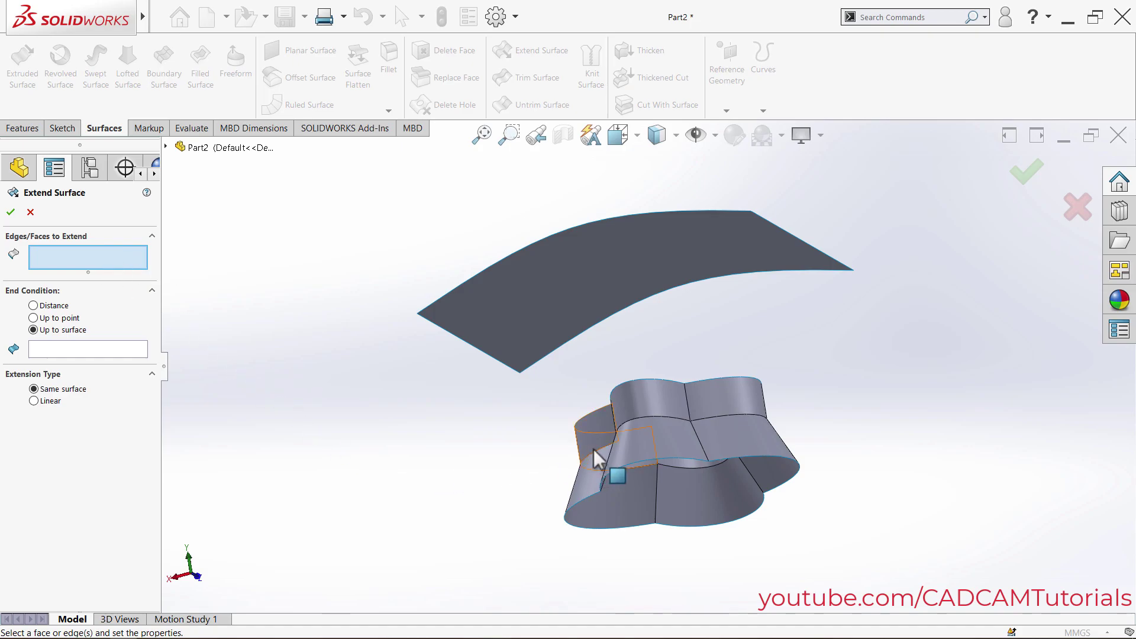
Select the four upper wall faces to extend.
left_click(595, 426)
left_click(664, 400)
left_click(739, 413)
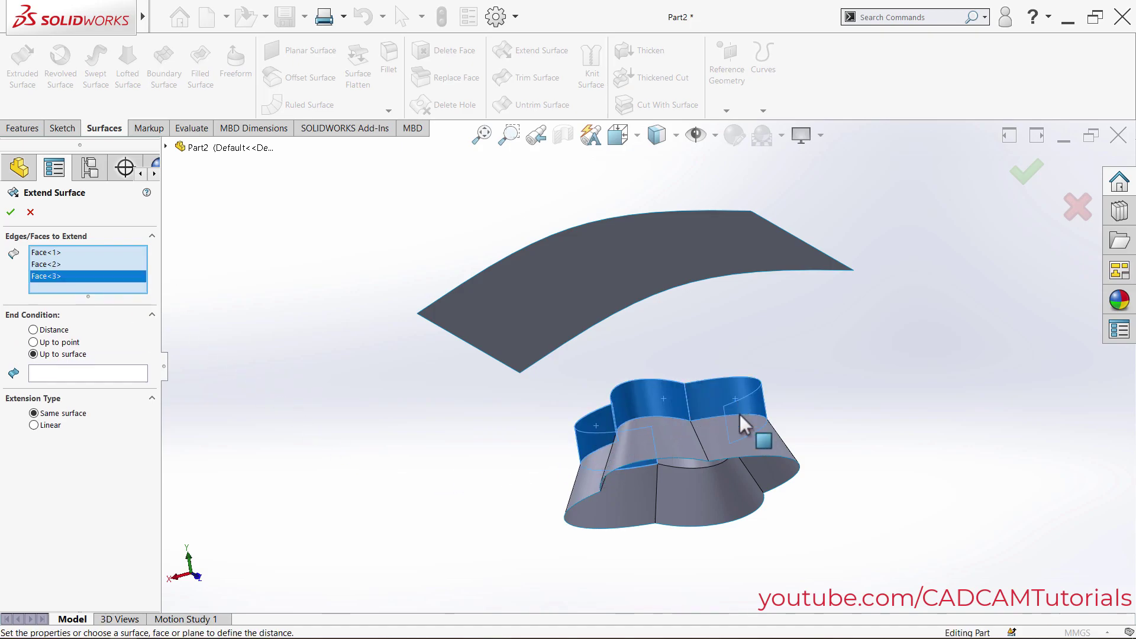
middle_click_drag(739, 414, 641, 474)
left_click(680, 438)
mouse_move(775, 487)
middle_mouse_down()
mouse_move(775, 477)
mouse_move(790, 500)
middle_mouse_up()
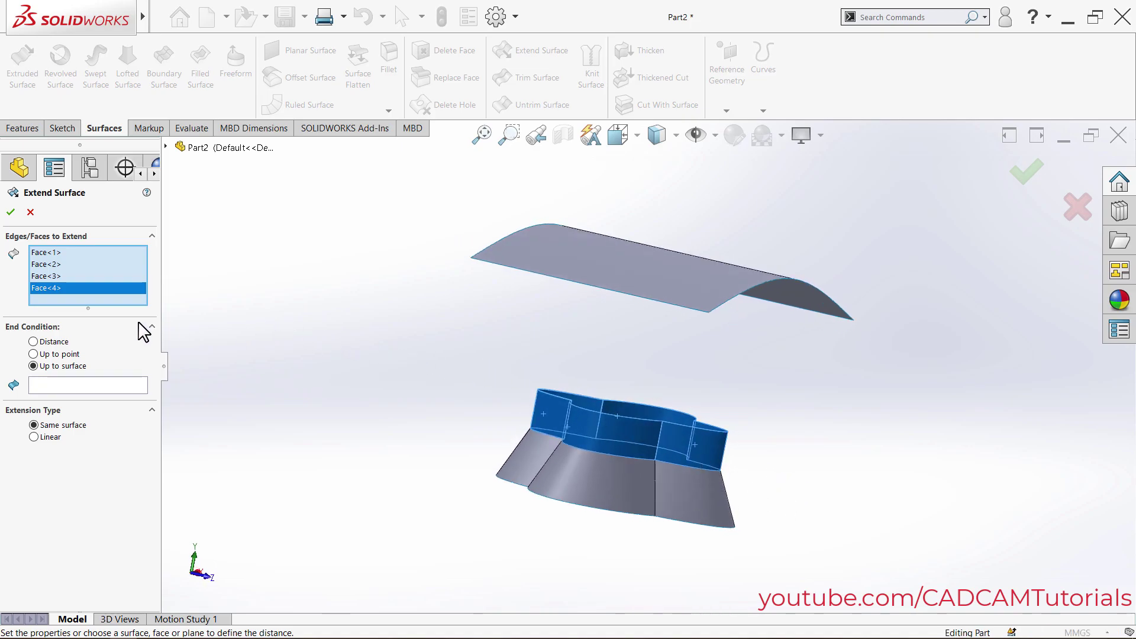
Try a 50 mm extension distance, then extend the faces Up To Surface-Extrude2.
left_click(34, 343)
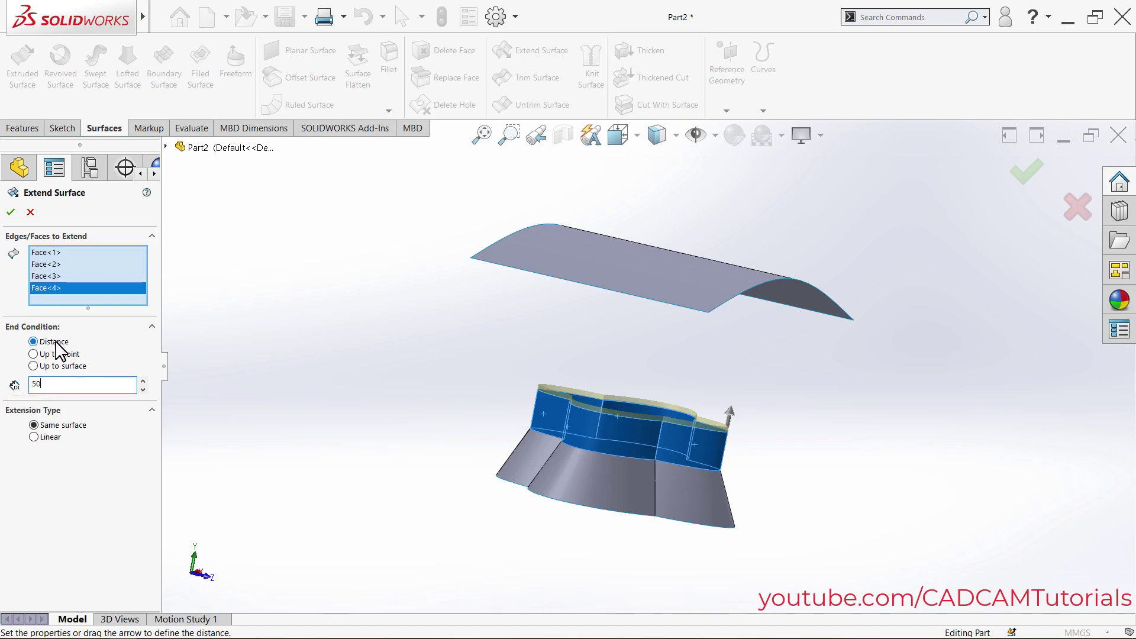
type("50")
key("Return")
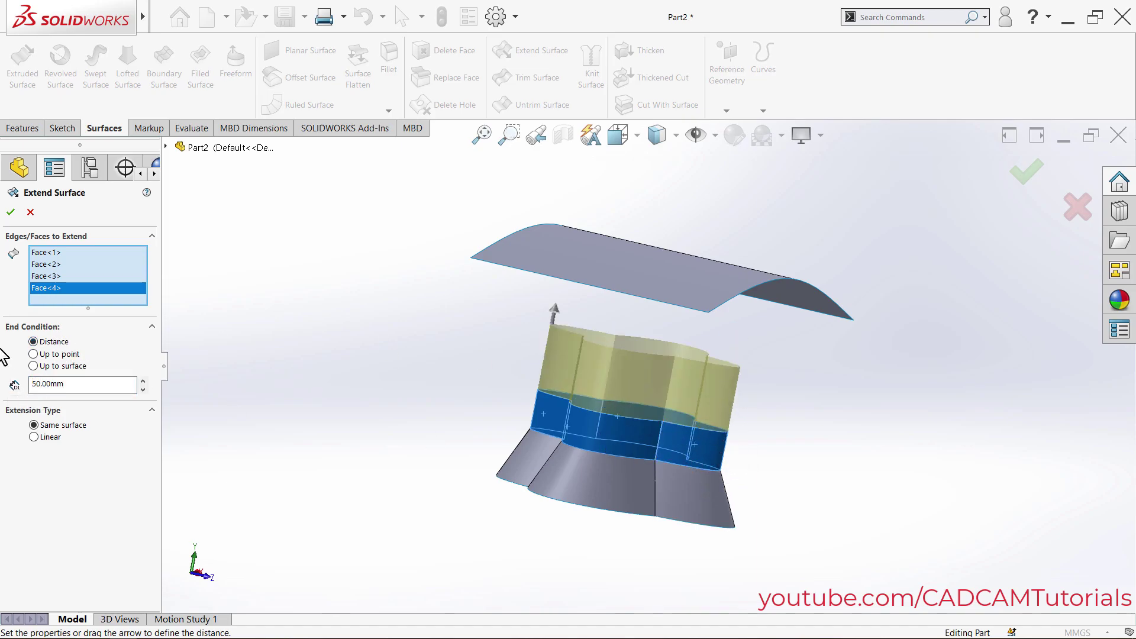
left_click(34, 366)
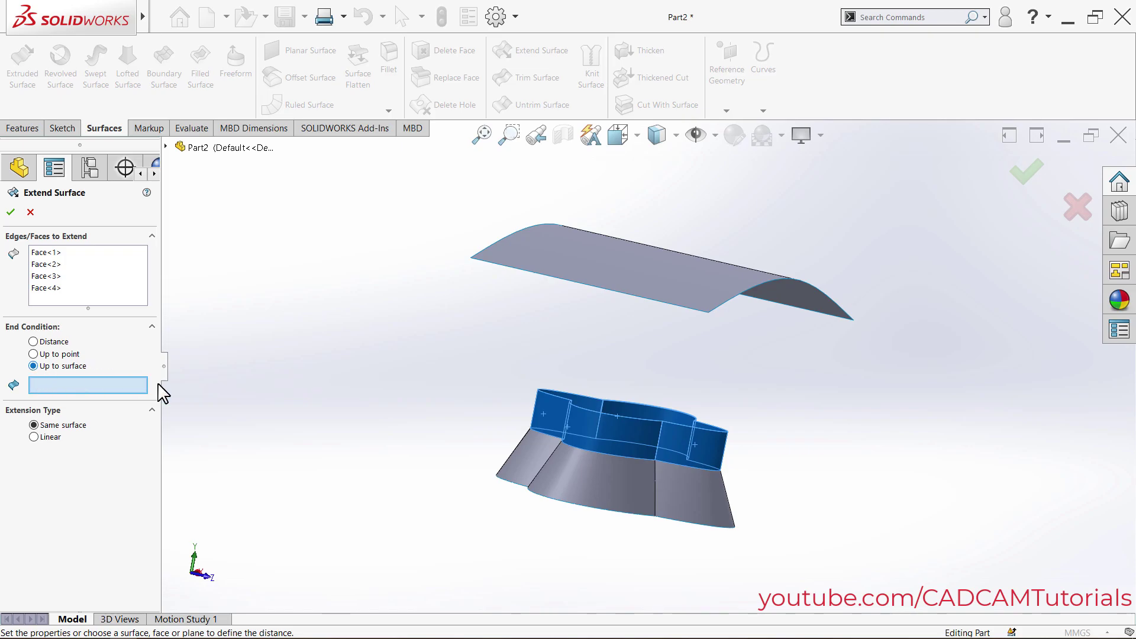
middle_click_drag(422, 392, 409, 304)
left_click(727, 264)
middle_click_drag(753, 413, 716, 355)
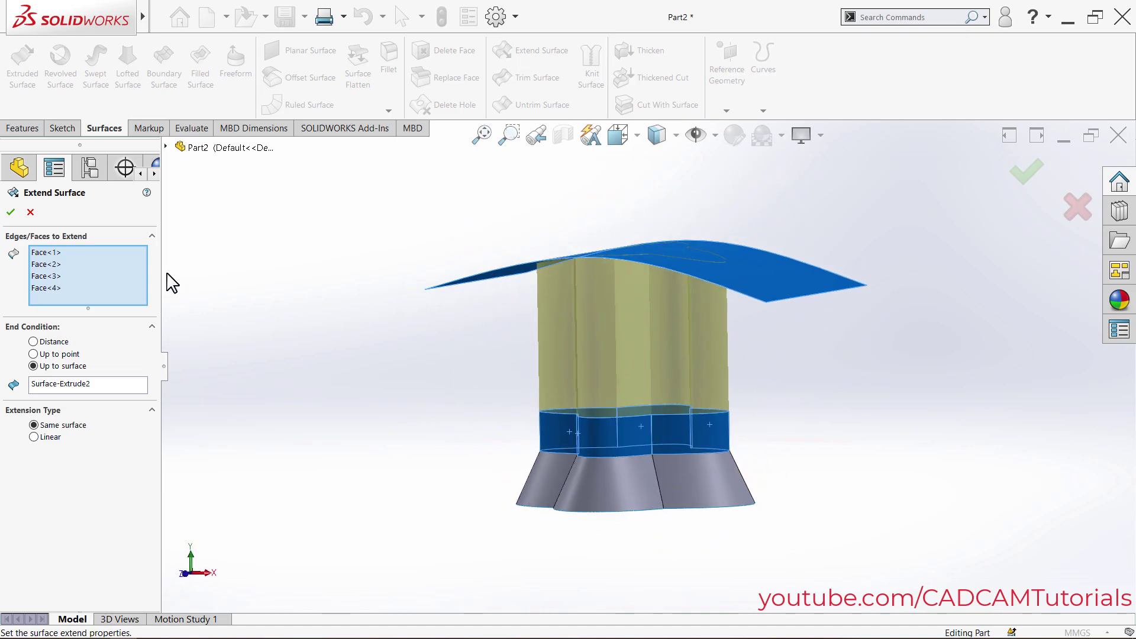
left_click(10, 212)
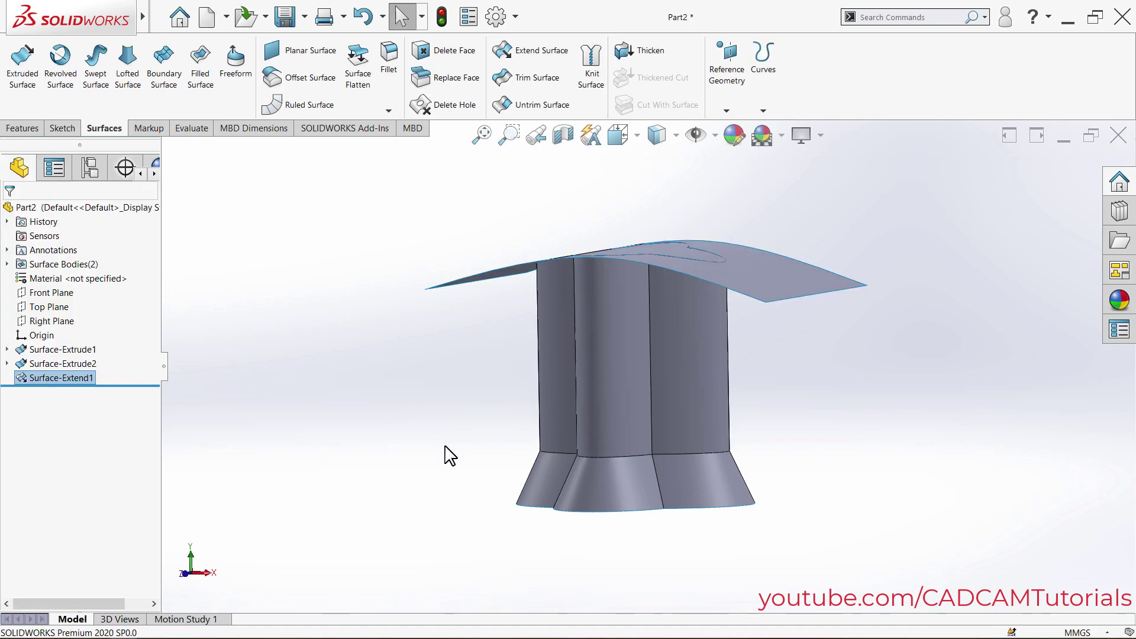
middle_click_drag(462, 384, 686, 402)
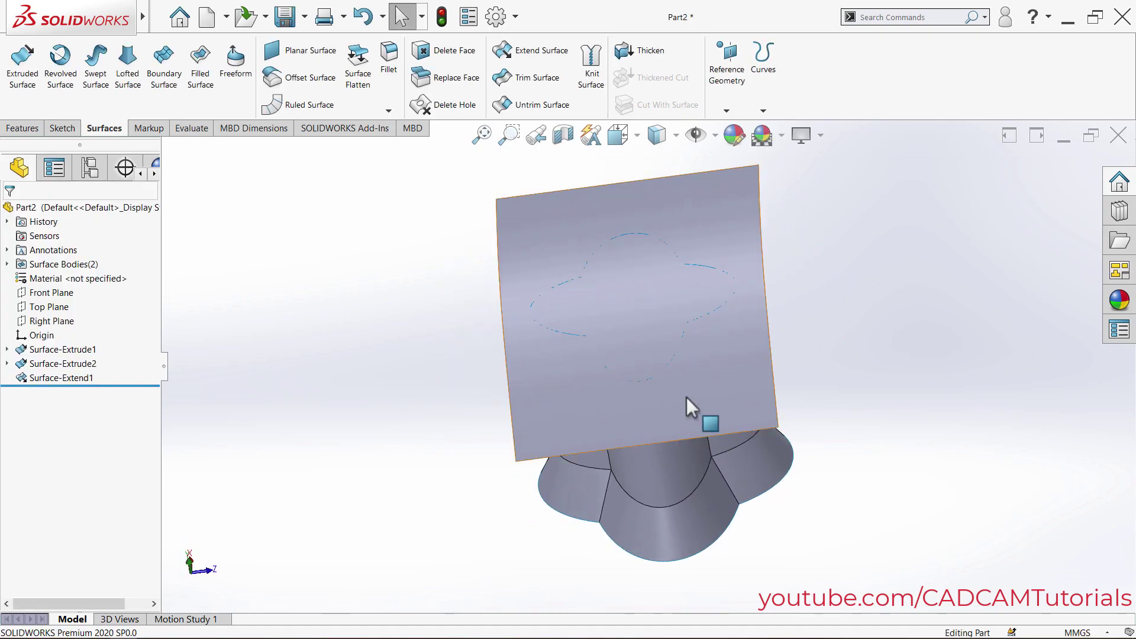
scroll(833, 290, "down", 3)
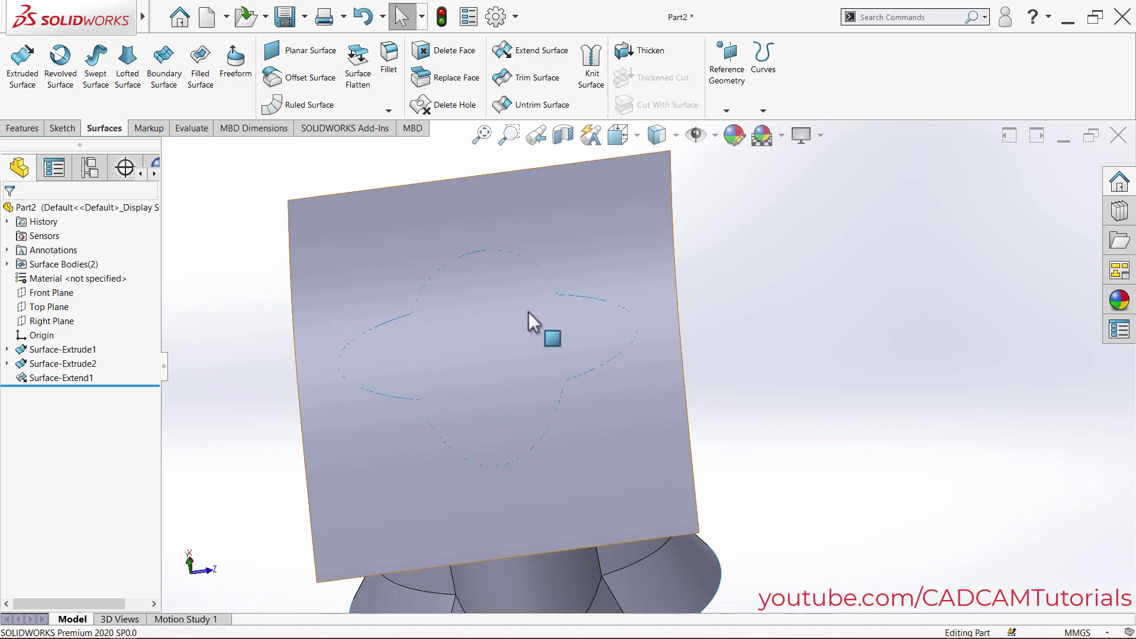
Trim the curved sheet using Surface-Extend1 as the tool, removing the sheet outside the walls.
left_click(527, 78)
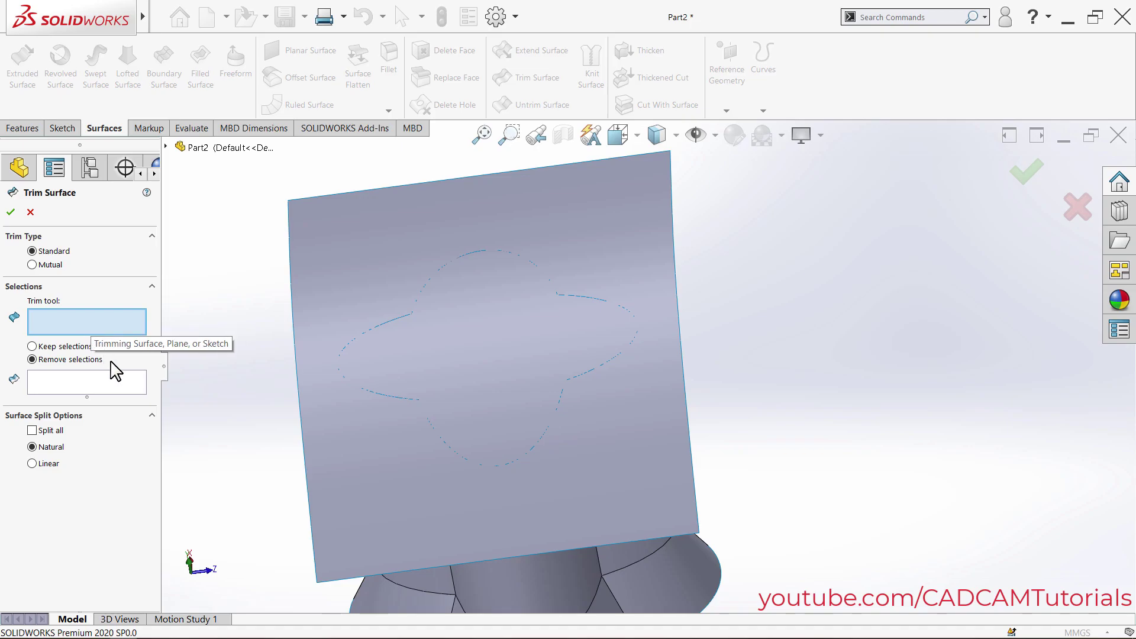
middle_click_drag(213, 418, 736, 517)
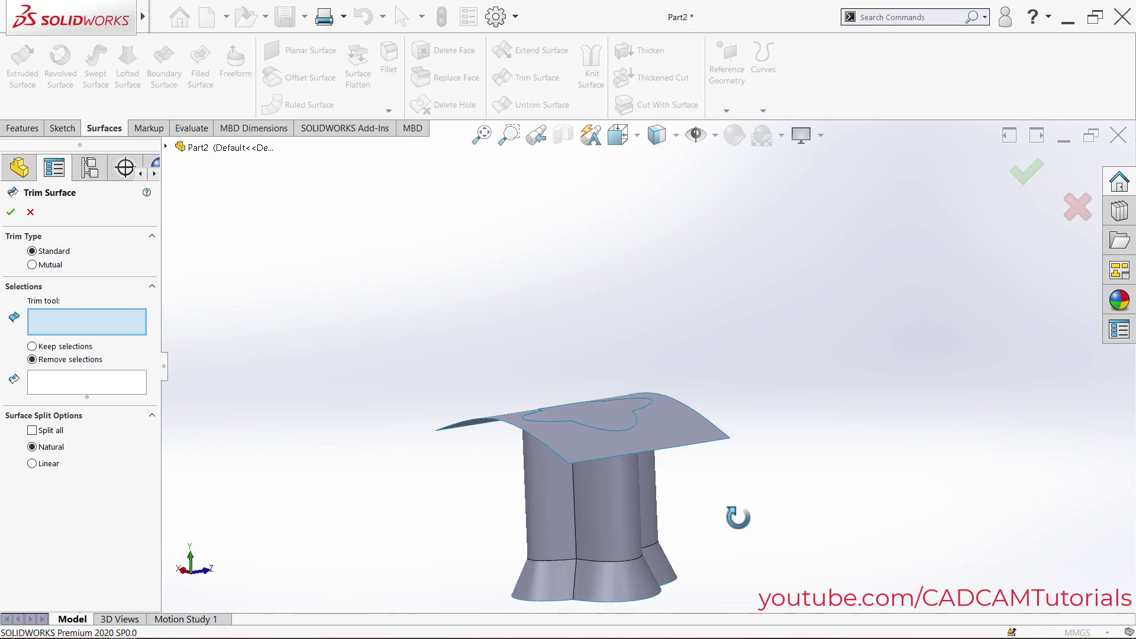
left_click(555, 508)
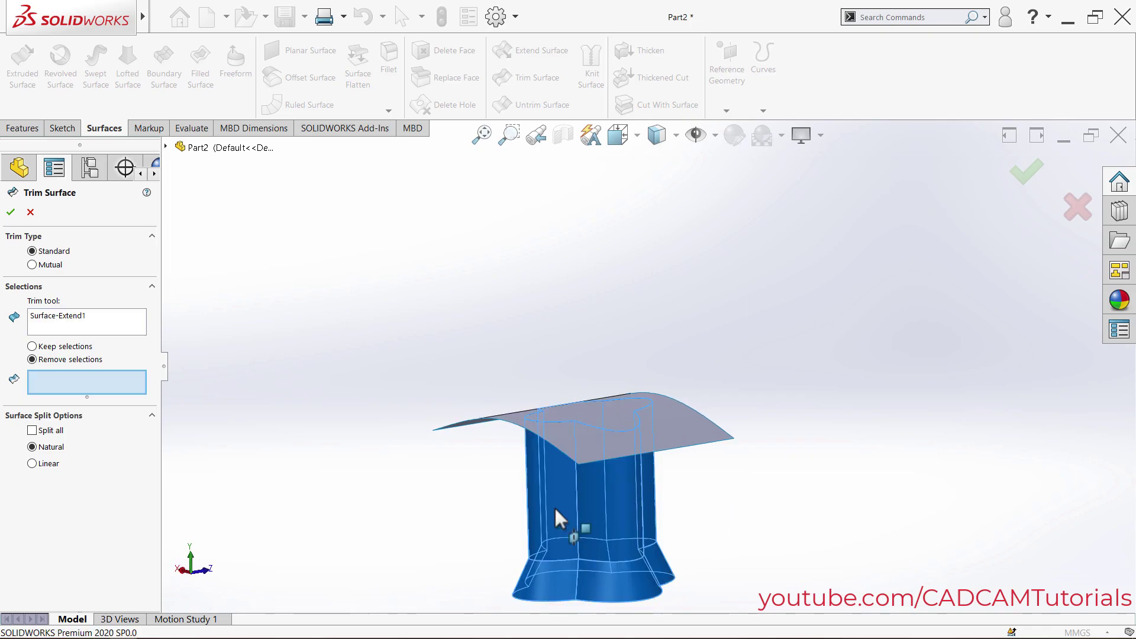
middle_click_drag(459, 503, 303, 425)
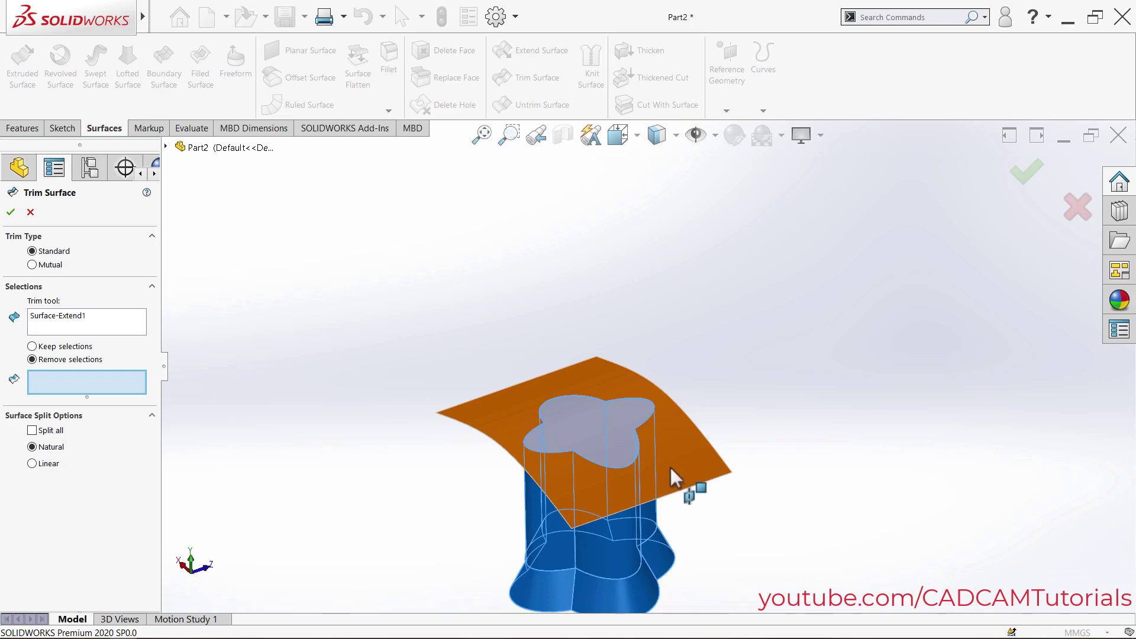
left_click(683, 457)
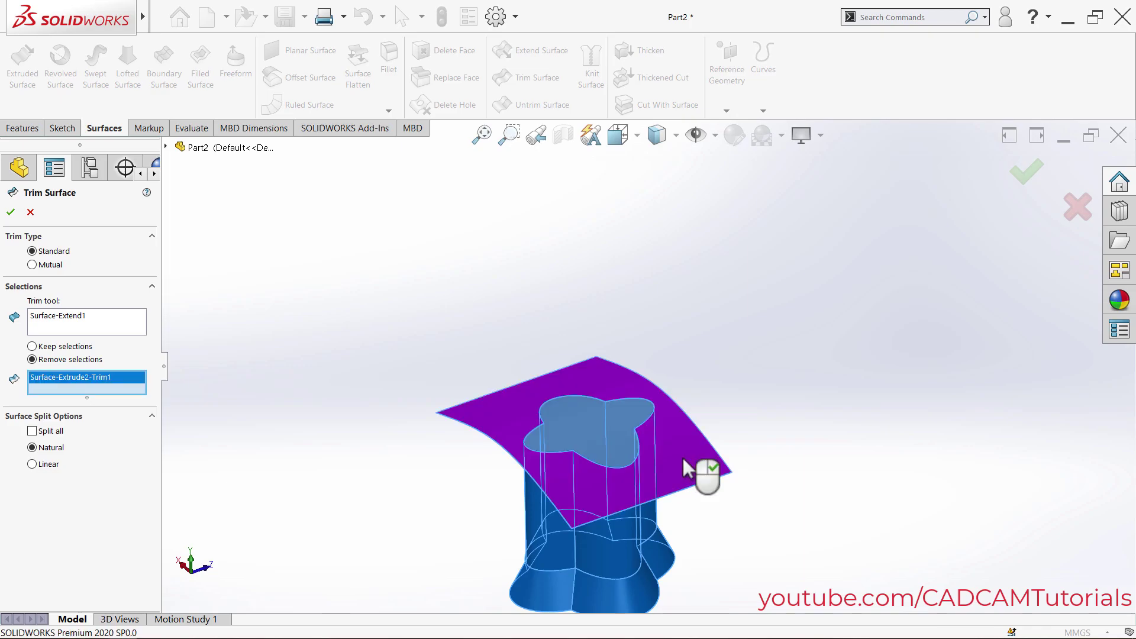
right_click(734, 362)
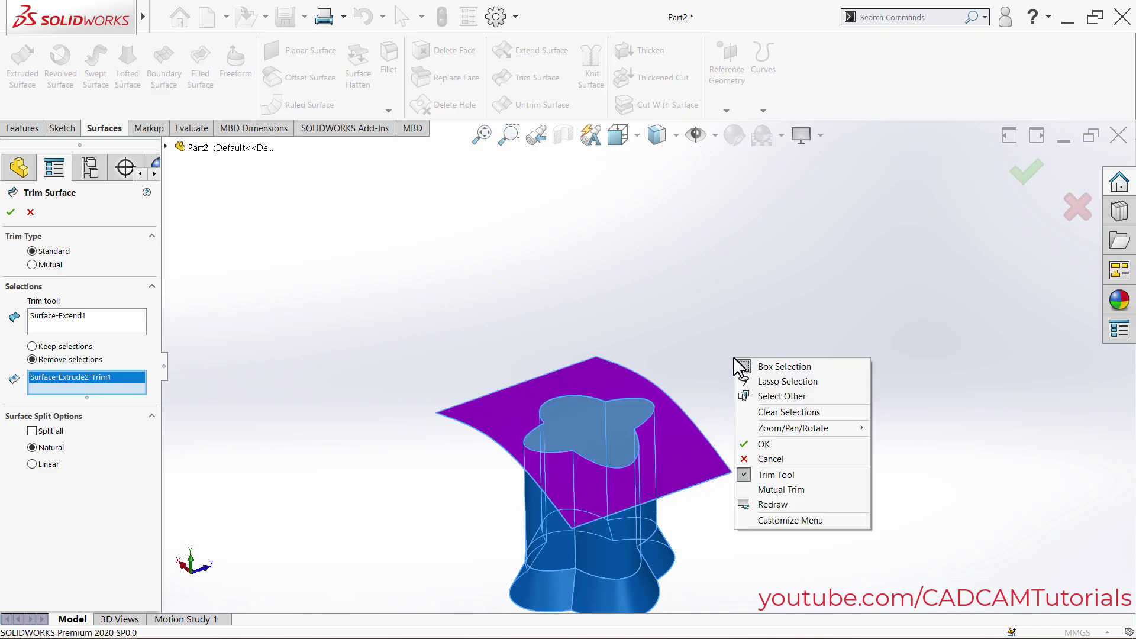
left_click(769, 445)
Orbit and zoom to inspect the trimmed, curved lobed top of the body.
middle_click_drag(772, 453, 568, 515)
scroll(626, 373, "up", 2)
scroll(619, 446, "down", 5)
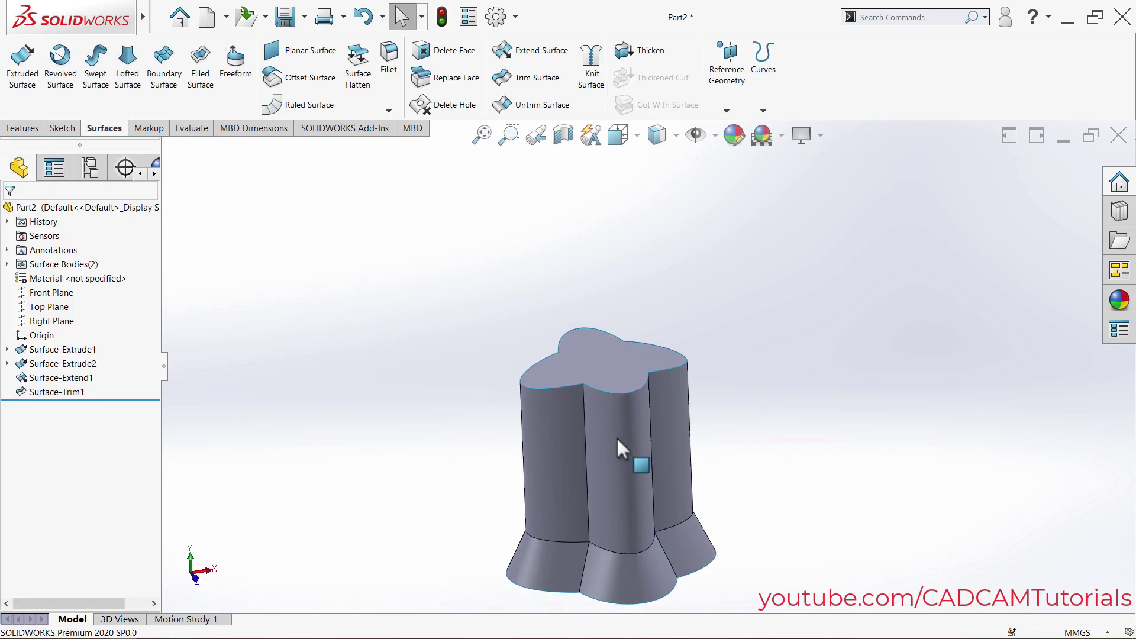
scroll(613, 417, "up", 2)
middle_click_drag(647, 459, 638, 315)
scroll(638, 315, "down", 2)
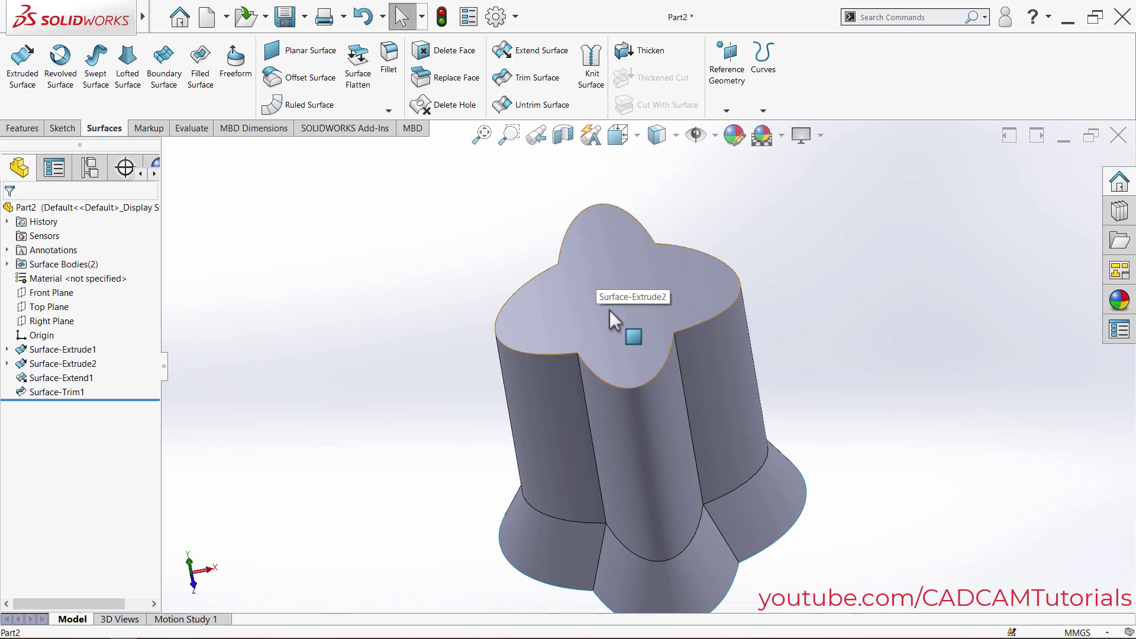
middle_click_drag(578, 436, 406, 335)
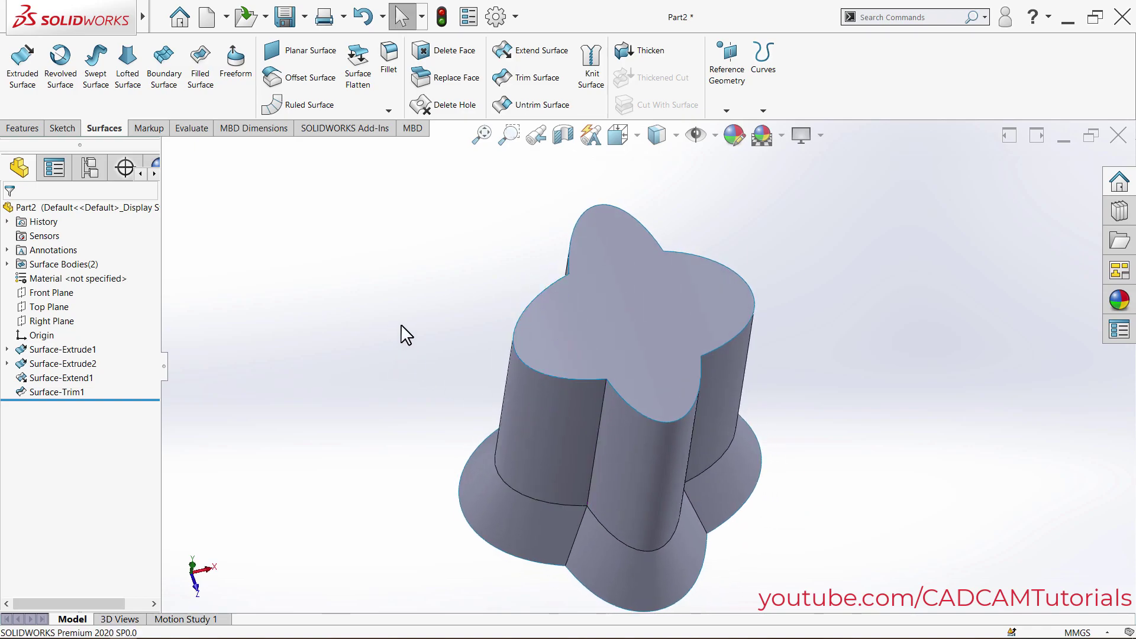
Start an extruded surface with its sketch on the Top Plane, viewed Normal To.
left_click(24, 80)
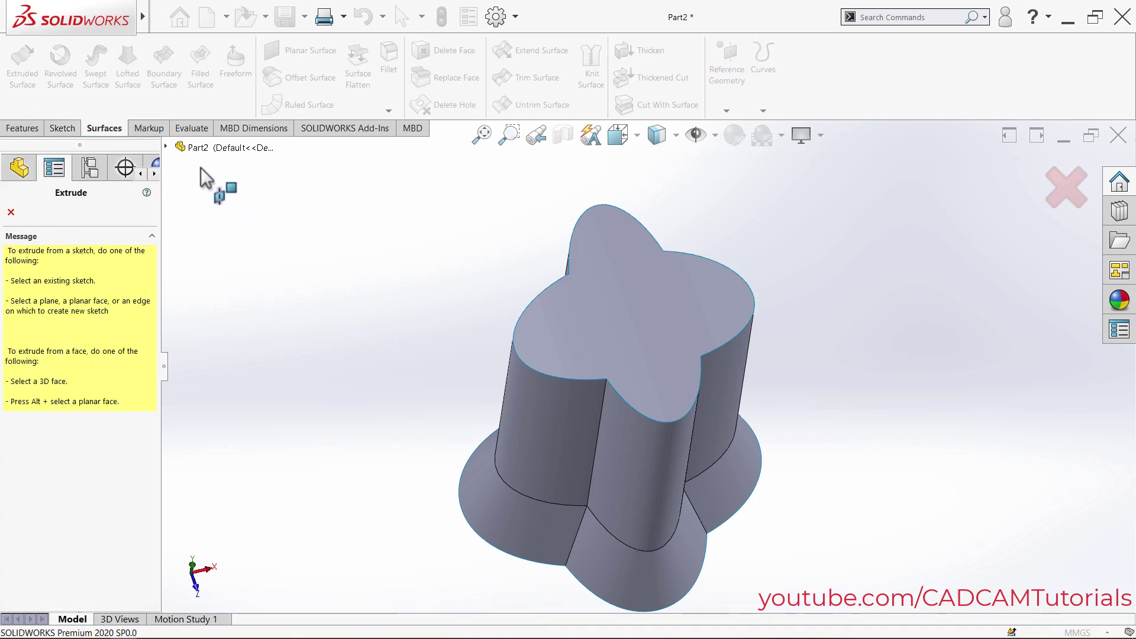
left_click(167, 148)
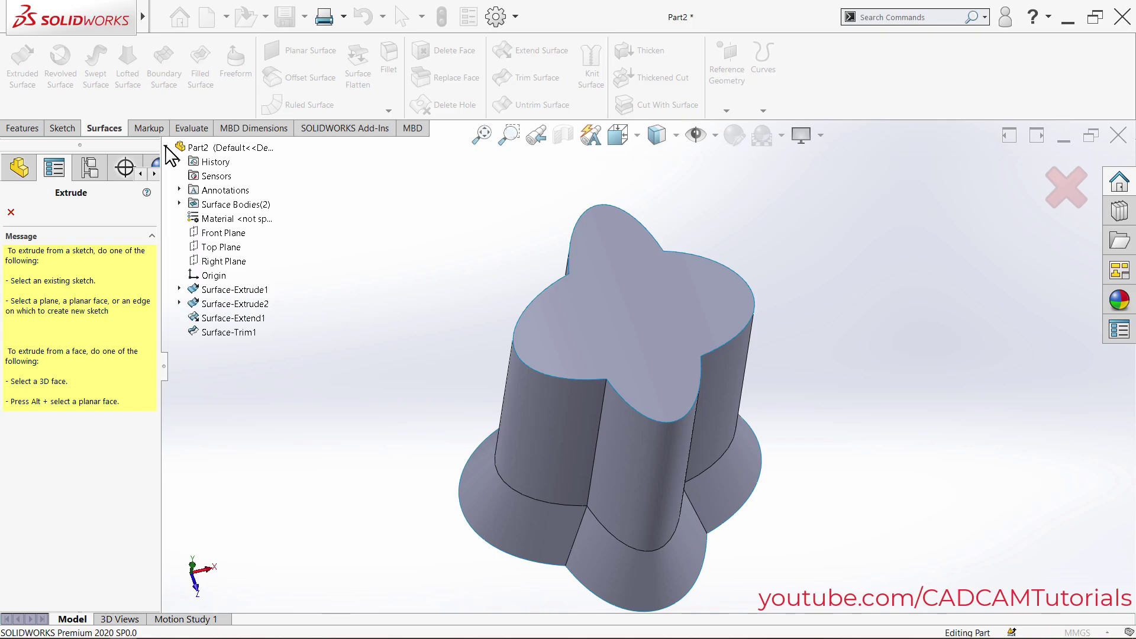
left_click(225, 249)
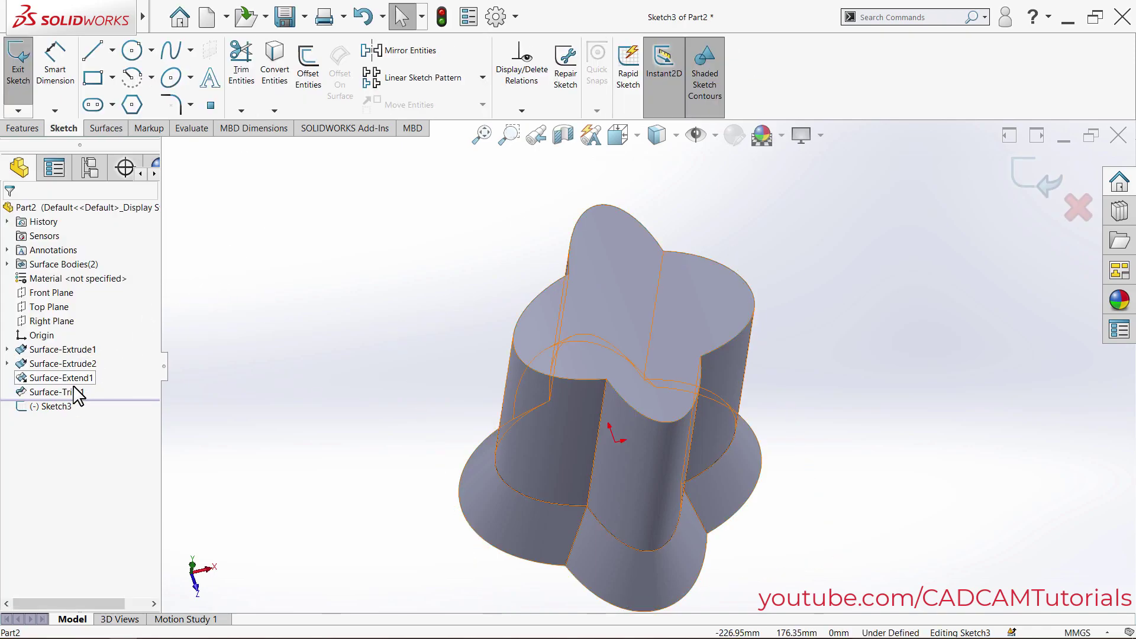
left_click(52, 408)
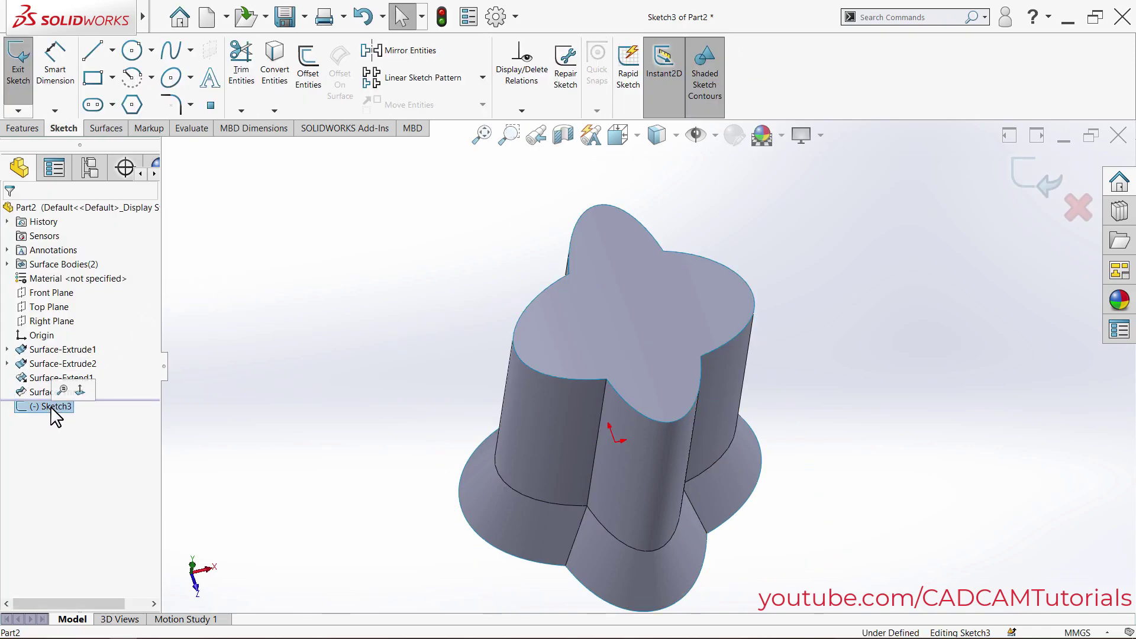
left_click(80, 392)
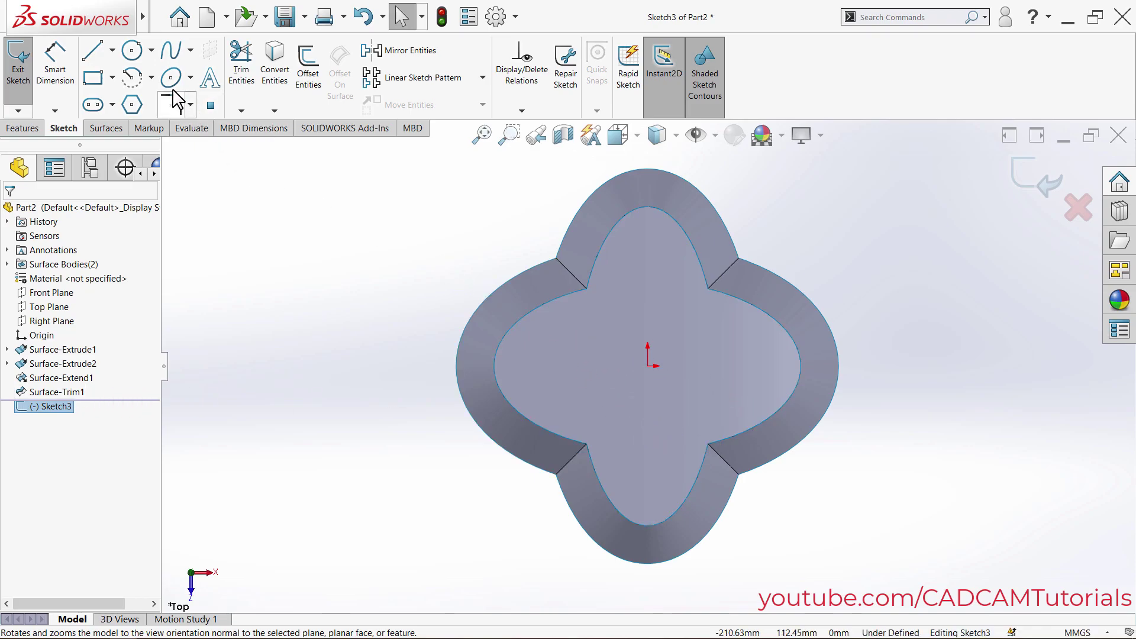
Draw an origin-centred circle of about 33.8 mm radius and exit the sketch.
left_click(134, 52)
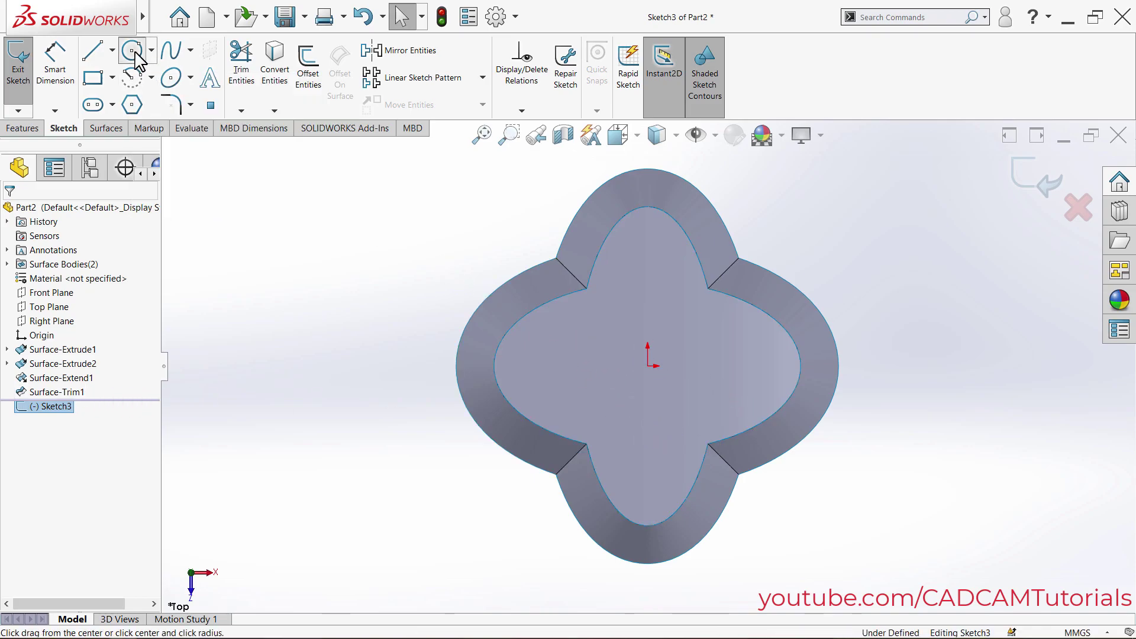
left_click(649, 365)
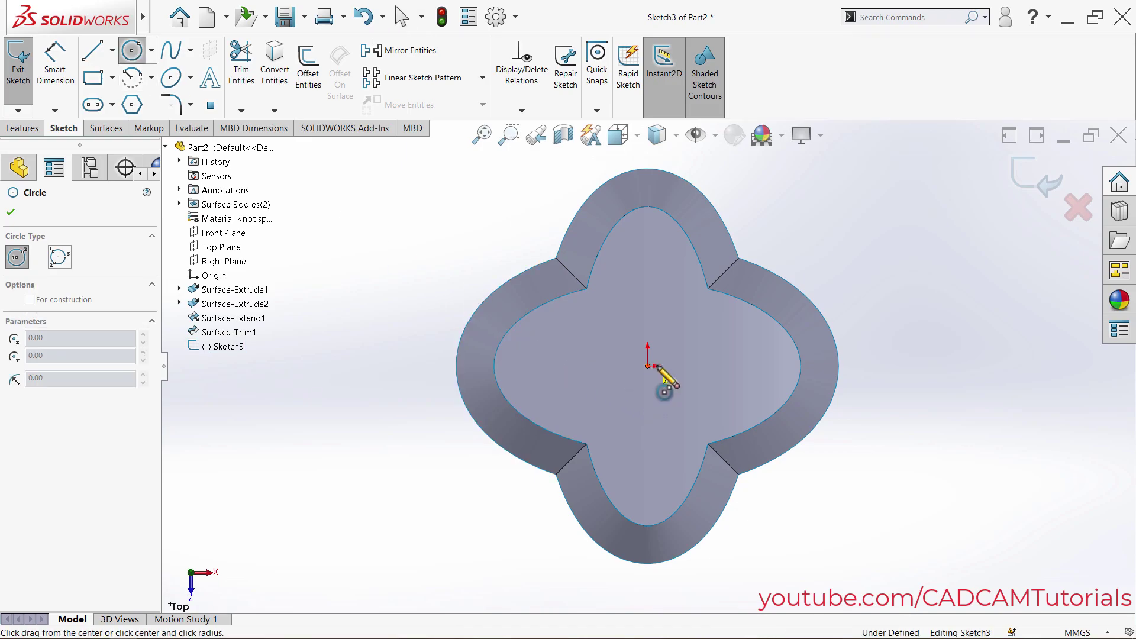
left_click(713, 346)
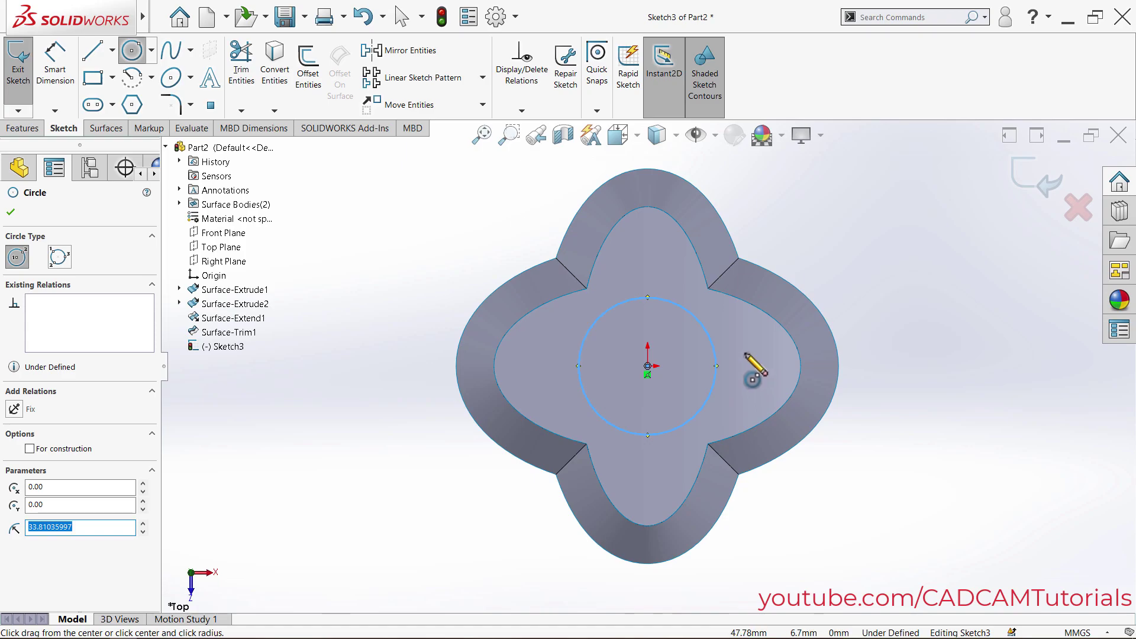
left_click(1030, 178)
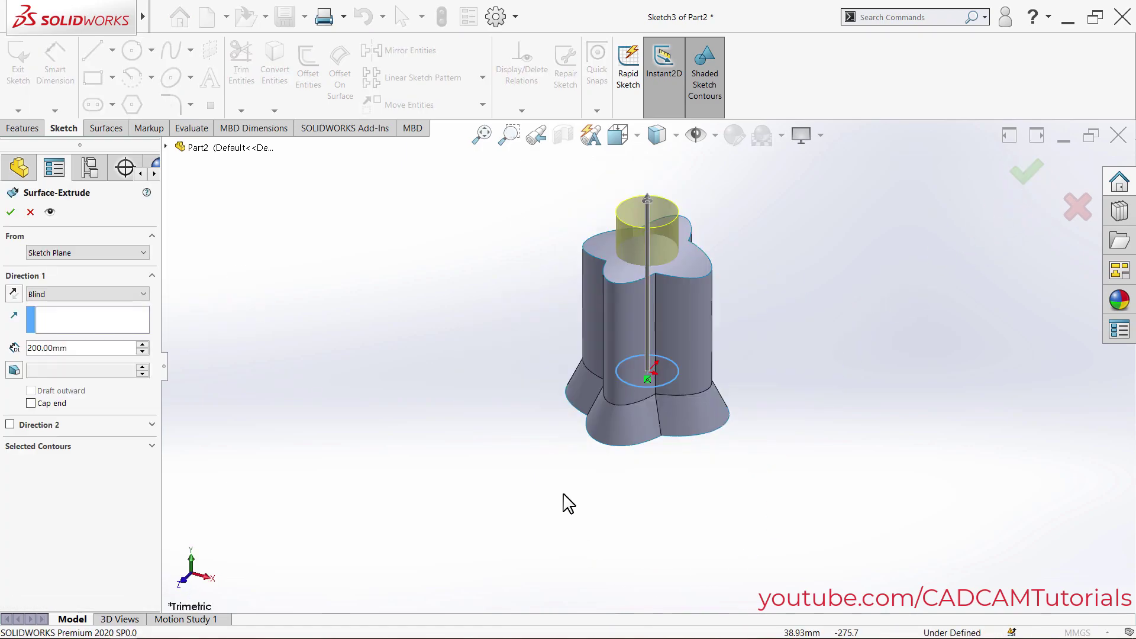
Set Direction 1 to Offset From Surface on the top face with a 20 mm offset.
middle_click_drag(567, 503, 602, 532)
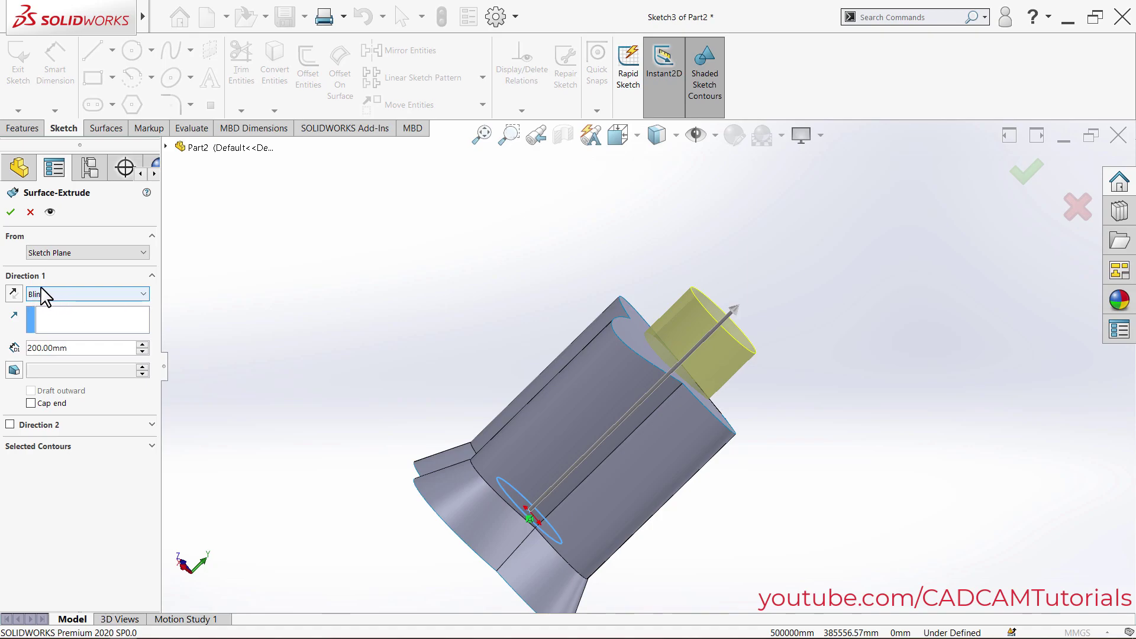
left_click(137, 296)
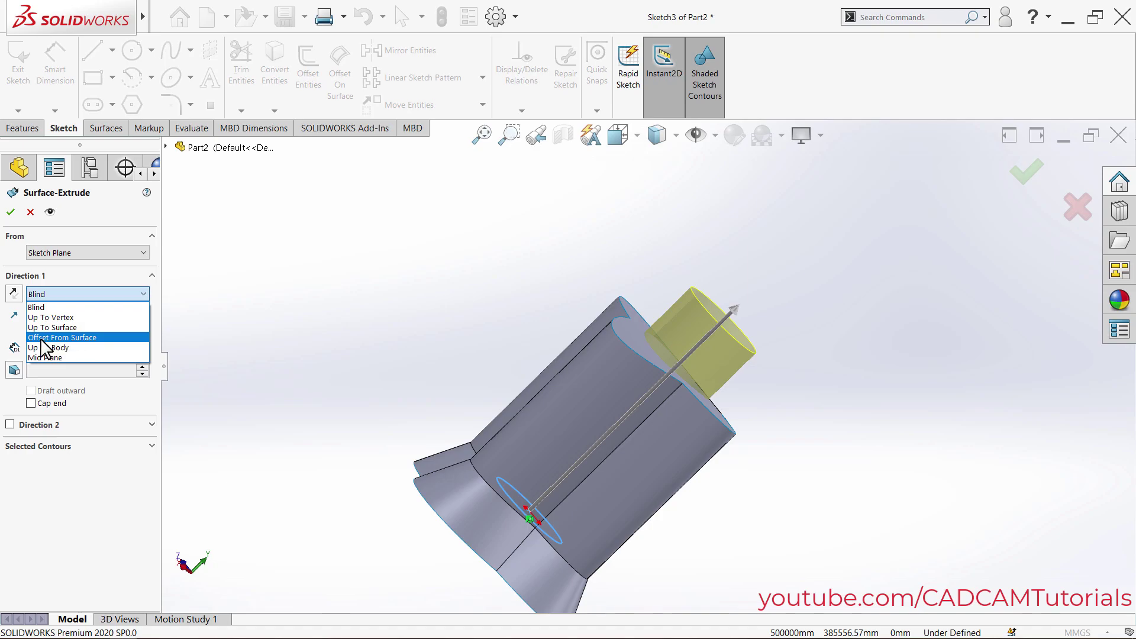
left_click(75, 338)
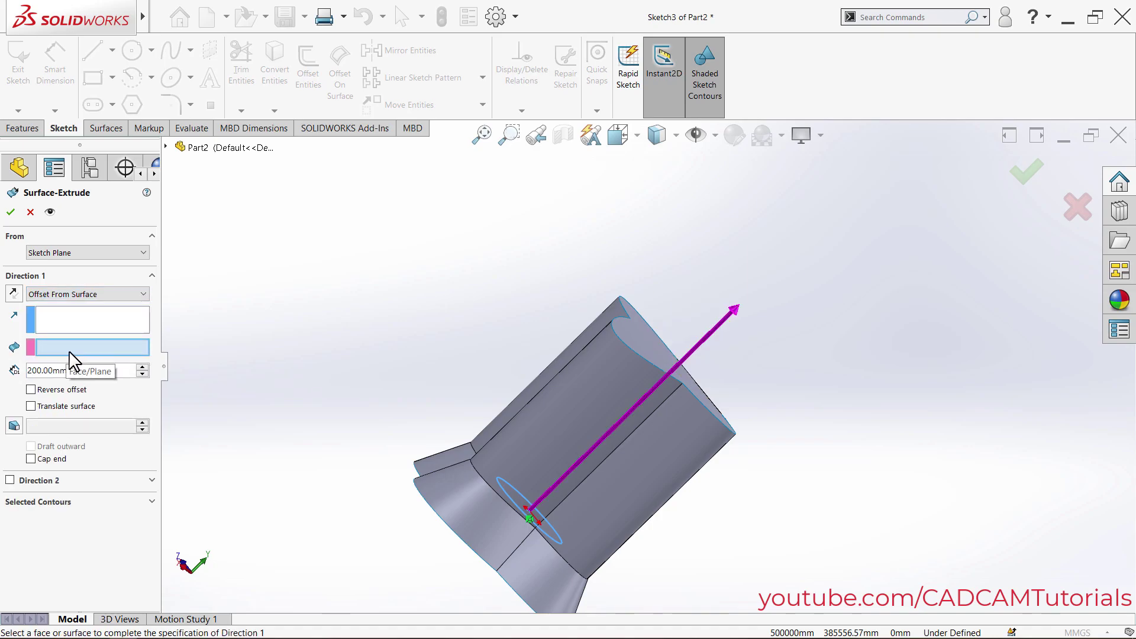
middle_click_drag(436, 340, 348, 335)
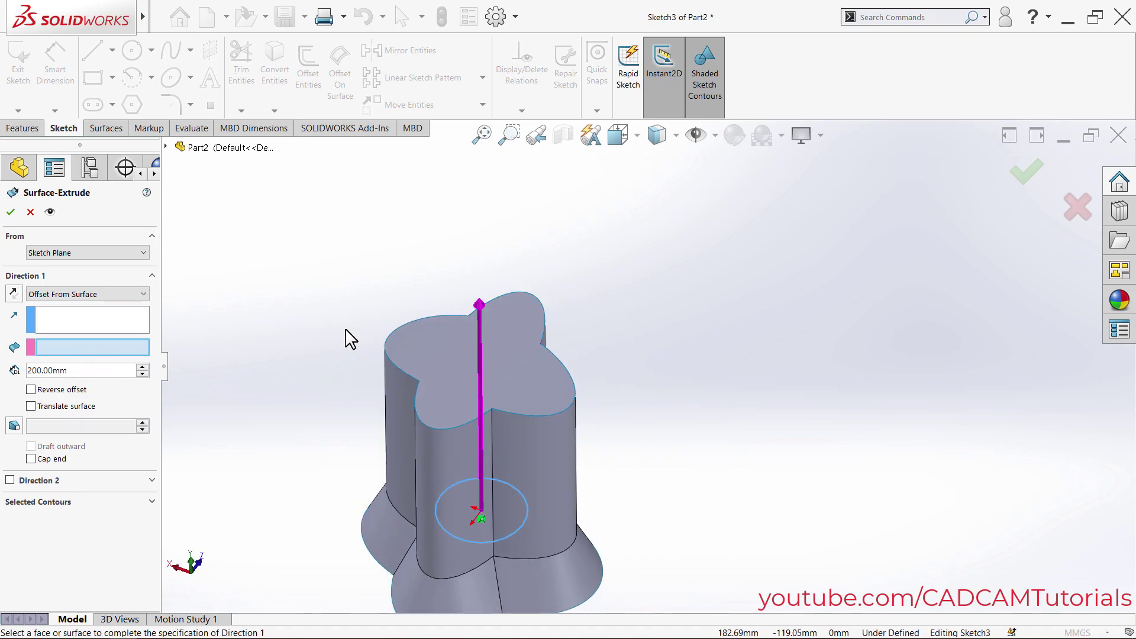
left_click(445, 363)
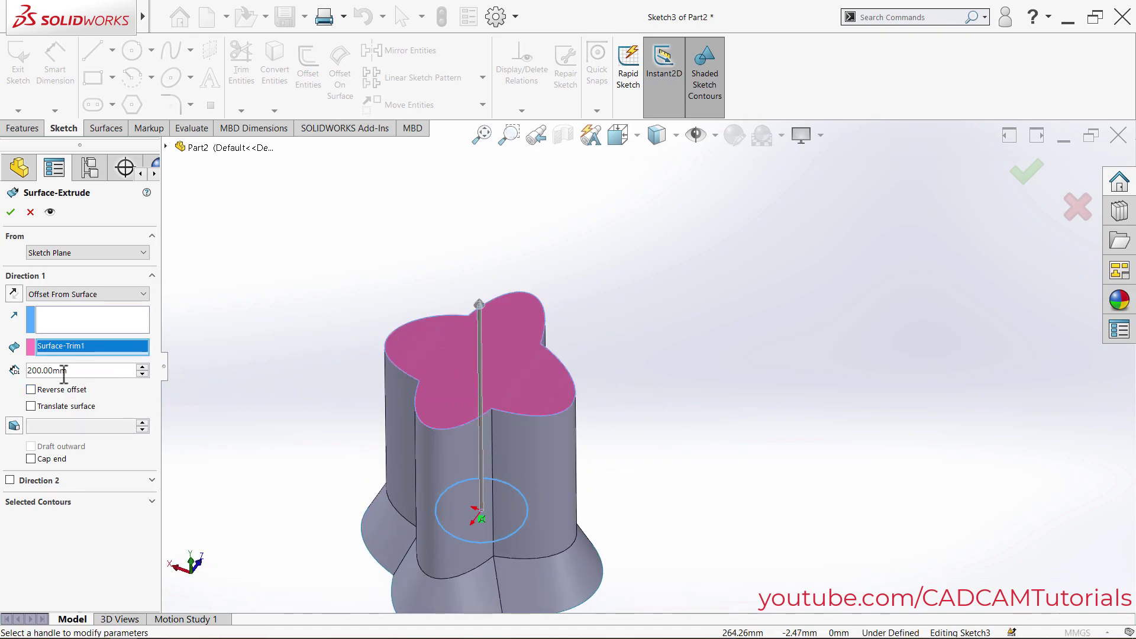
left_click_drag(79, 368, 34, 369)
type("20")
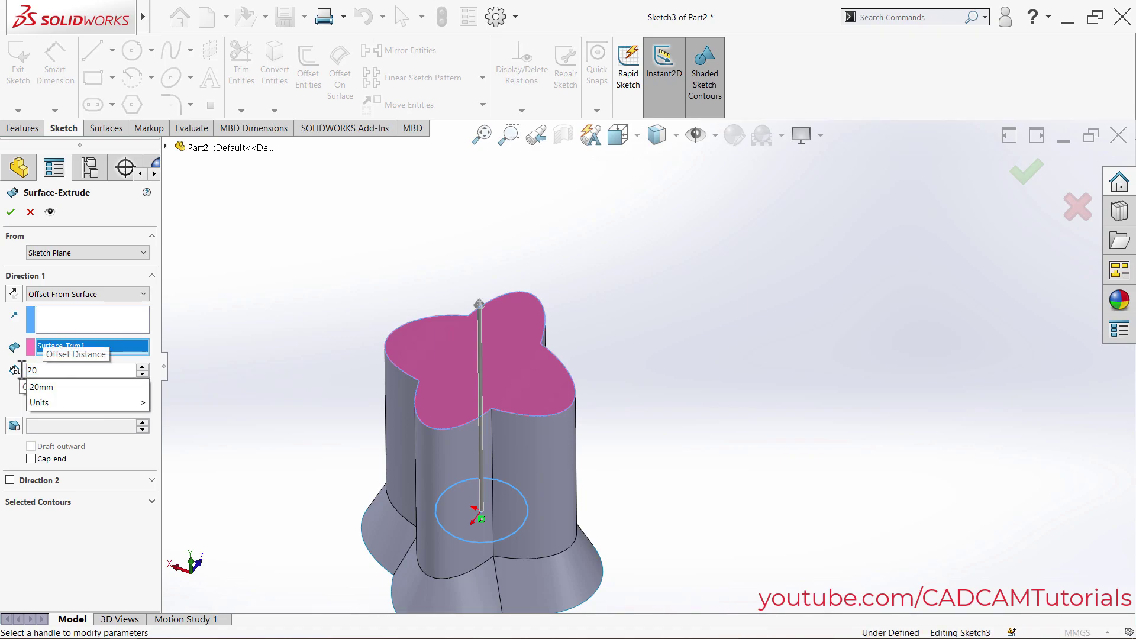
key("Return")
middle_click_drag(331, 462, 431, 264)
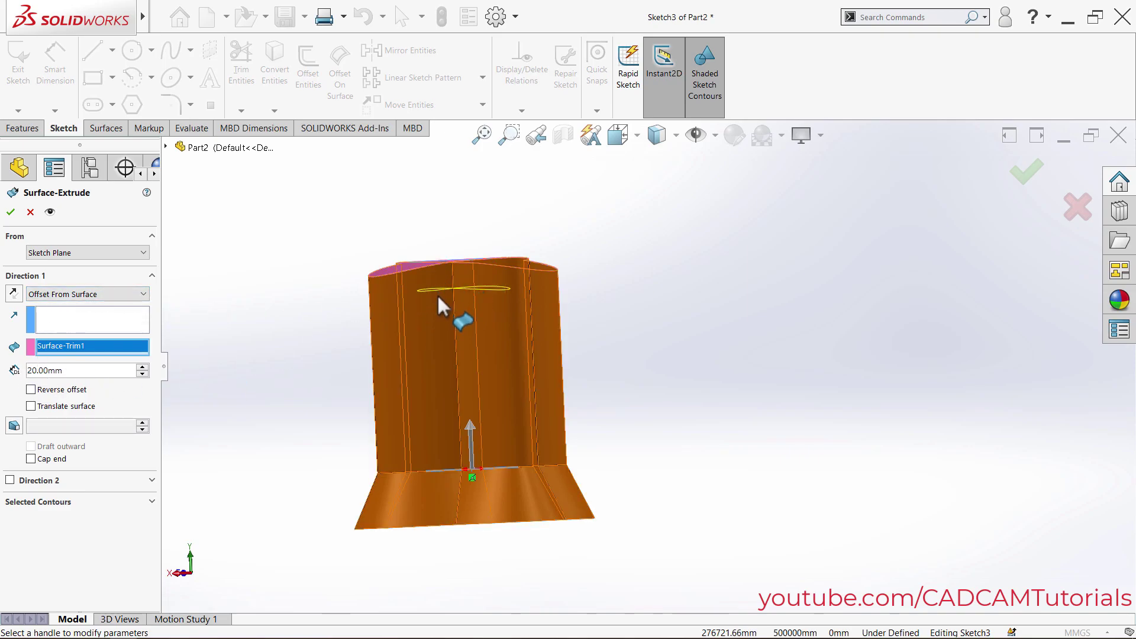
middle_click_drag(266, 396, 274, 243)
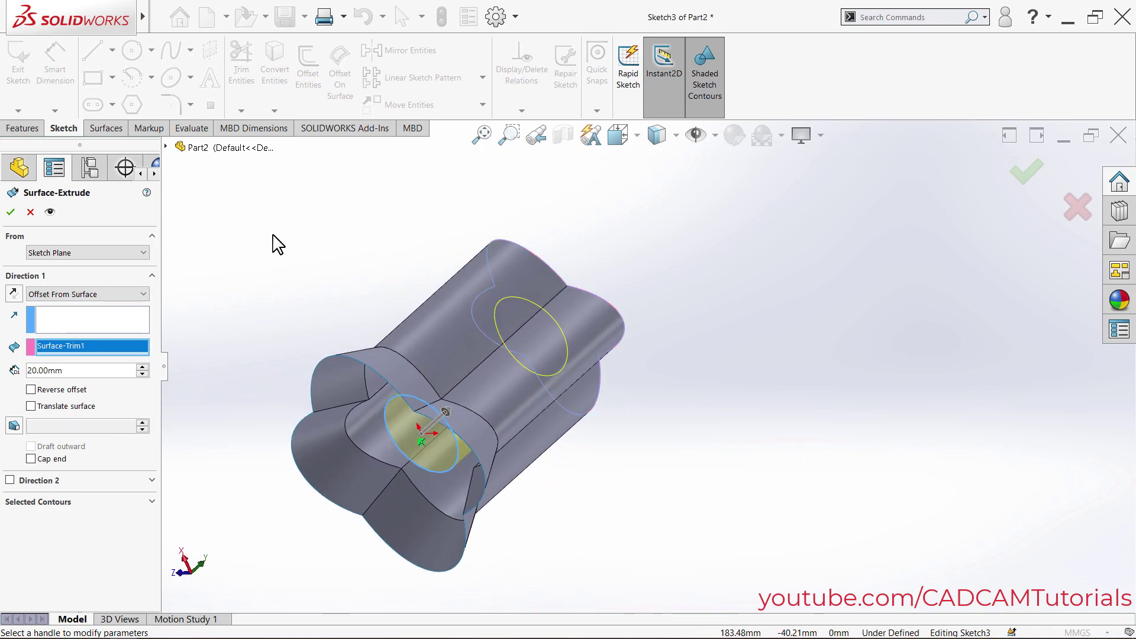
Change the end condition to Up To Surface targeting the Surface-Trim1 top face.
left_click(96, 296)
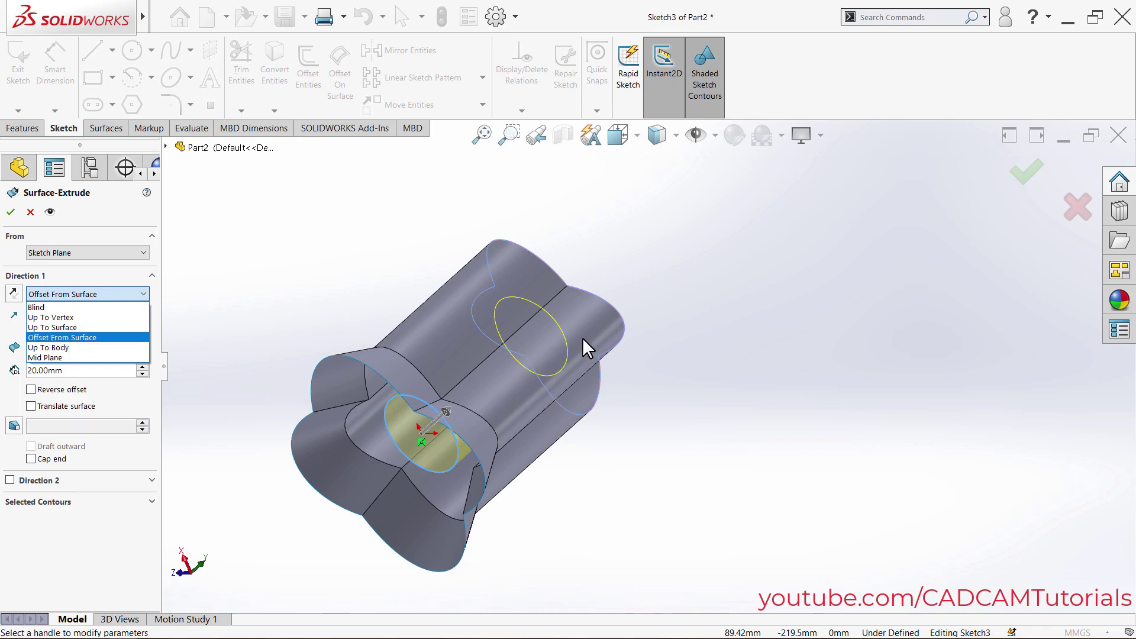
left_click(63, 329)
left_click(499, 324)
middle_click_drag(499, 324, 408, 364)
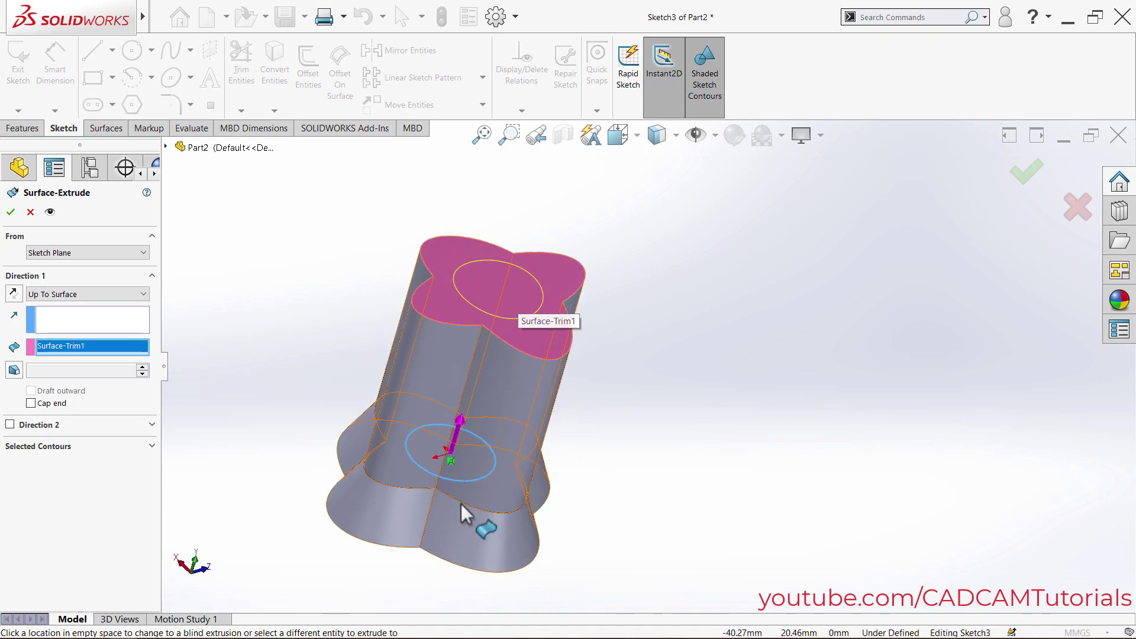
middle_click_drag(461, 503, 509, 181)
scroll(548, 341, "up", 3)
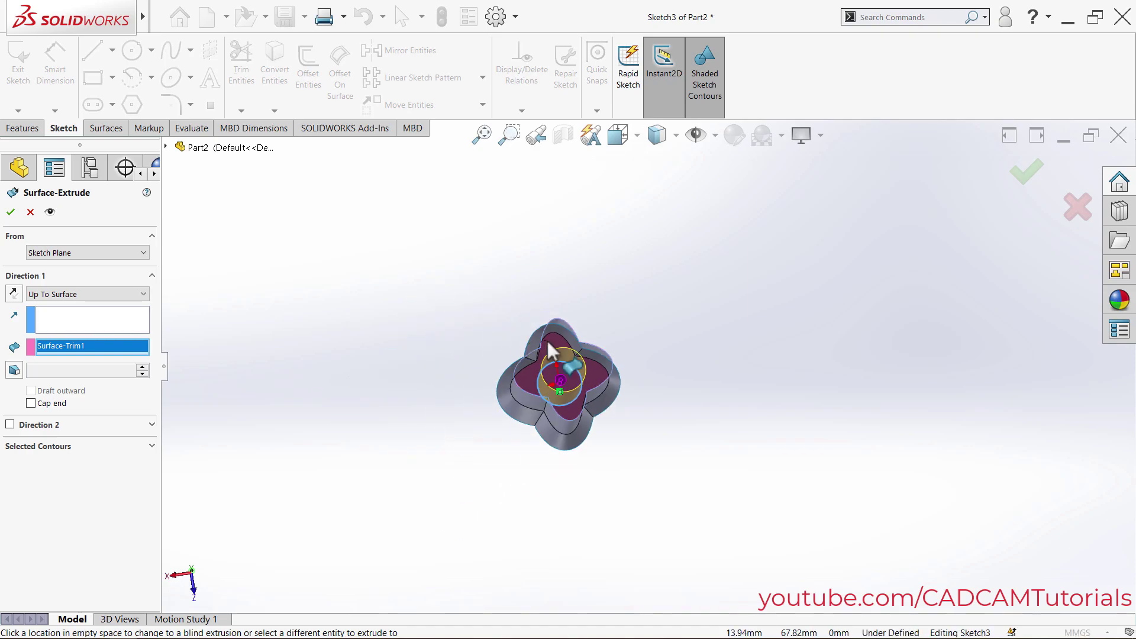
scroll(563, 365, "down", 2)
scroll(563, 365, "down", 3)
middle_click_drag(576, 309, 645, 406)
scroll(525, 247, "down", 2)
scroll(594, 183, "up", 5)
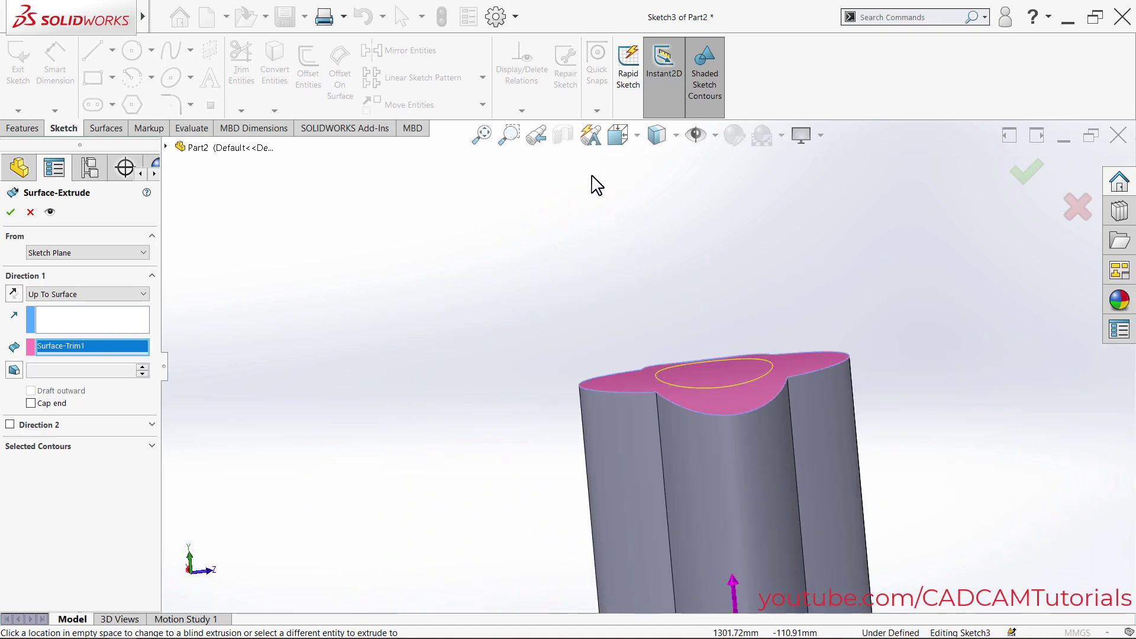
left_click(484, 138)
middle_click_drag(639, 272, 640, 294)
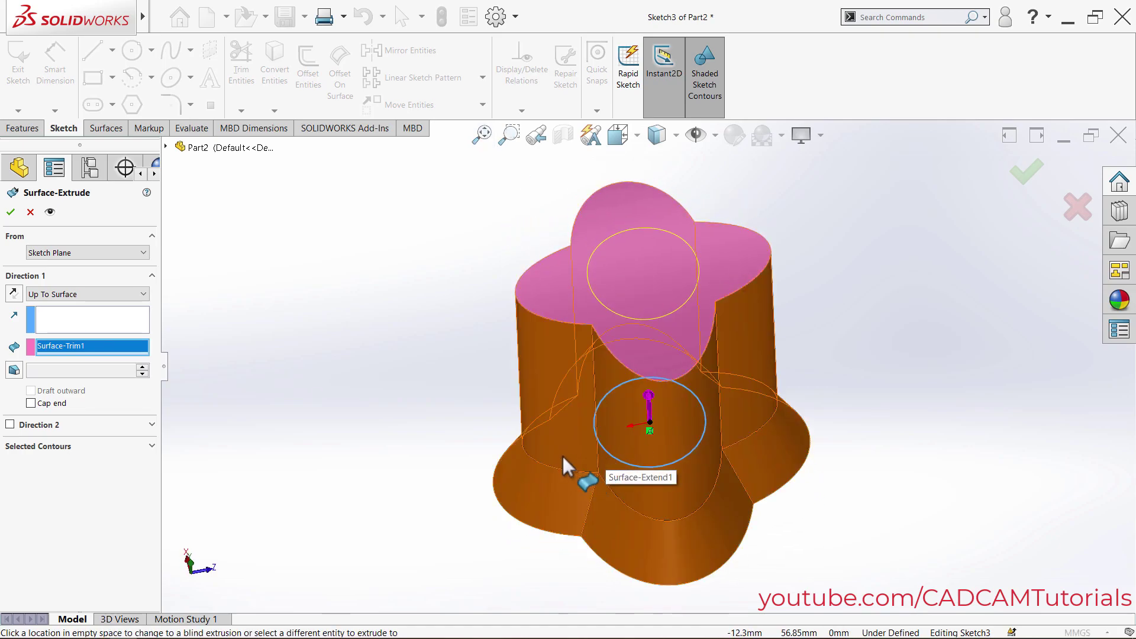
middle_click_drag(566, 464, 794, 505)
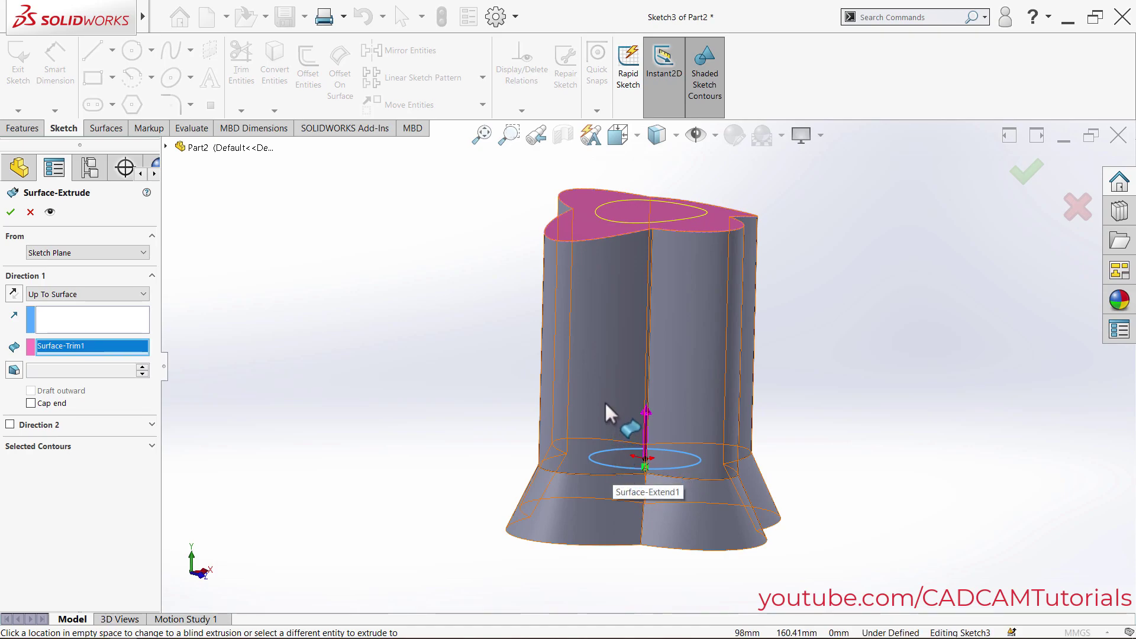
Offset the extrusion's start 30 mm from the sketch plane and accept Surface-Extrude3.
left_click(76, 255)
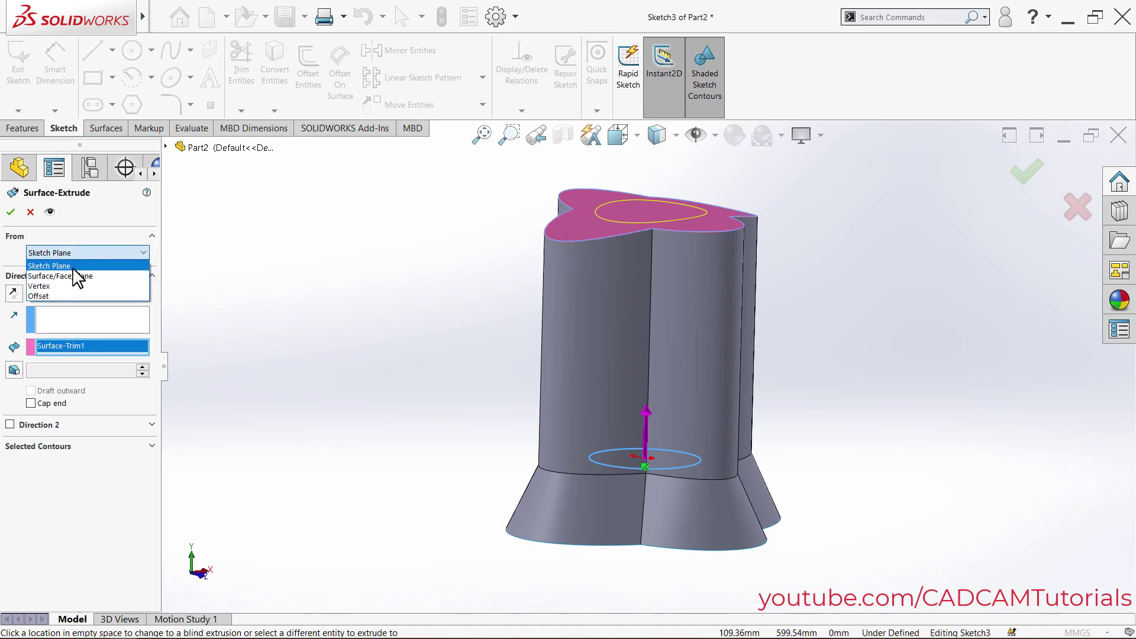
left_click(63, 295)
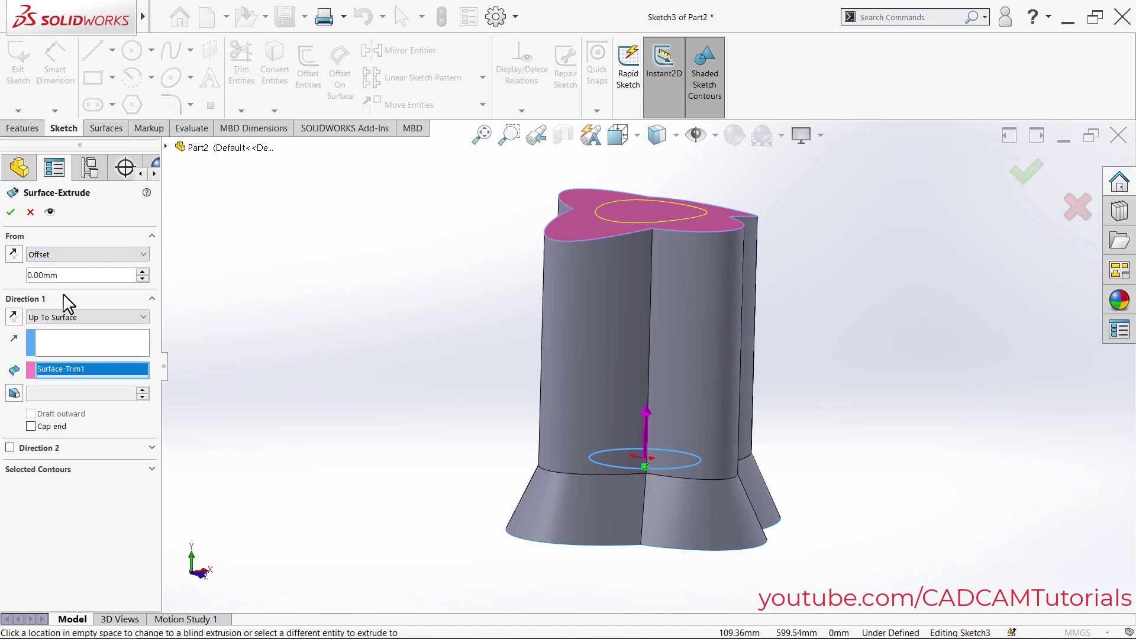
left_click_drag(59, 275, 17, 275)
type("30")
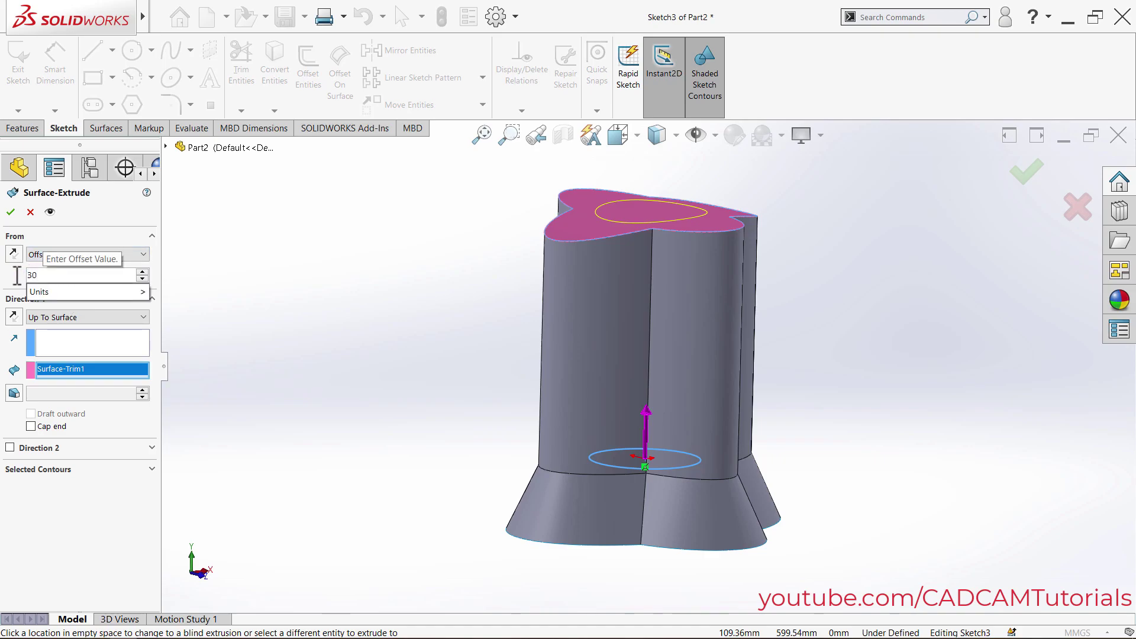
key("Return")
mouse_move(753, 461)
middle_mouse_down()
mouse_move(591, 355)
mouse_move(570, 249)
middle_mouse_up()
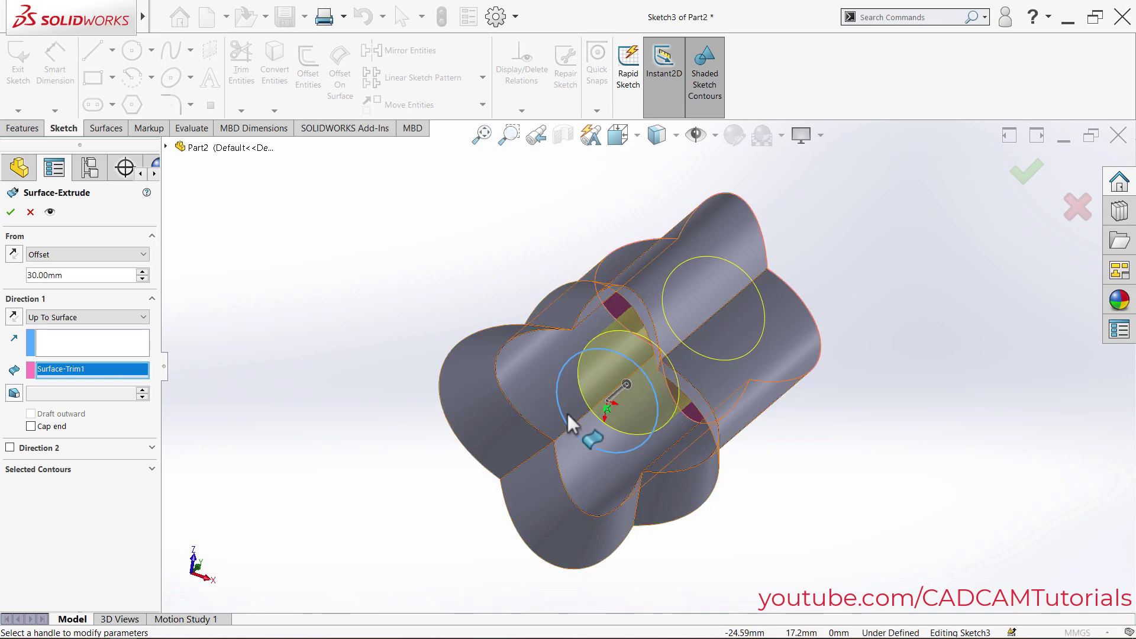
mouse_move(568, 418)
middle_mouse_down()
mouse_move(670, 451)
mouse_move(531, 265)
mouse_move(505, 363)
mouse_move(460, 388)
middle_mouse_up()
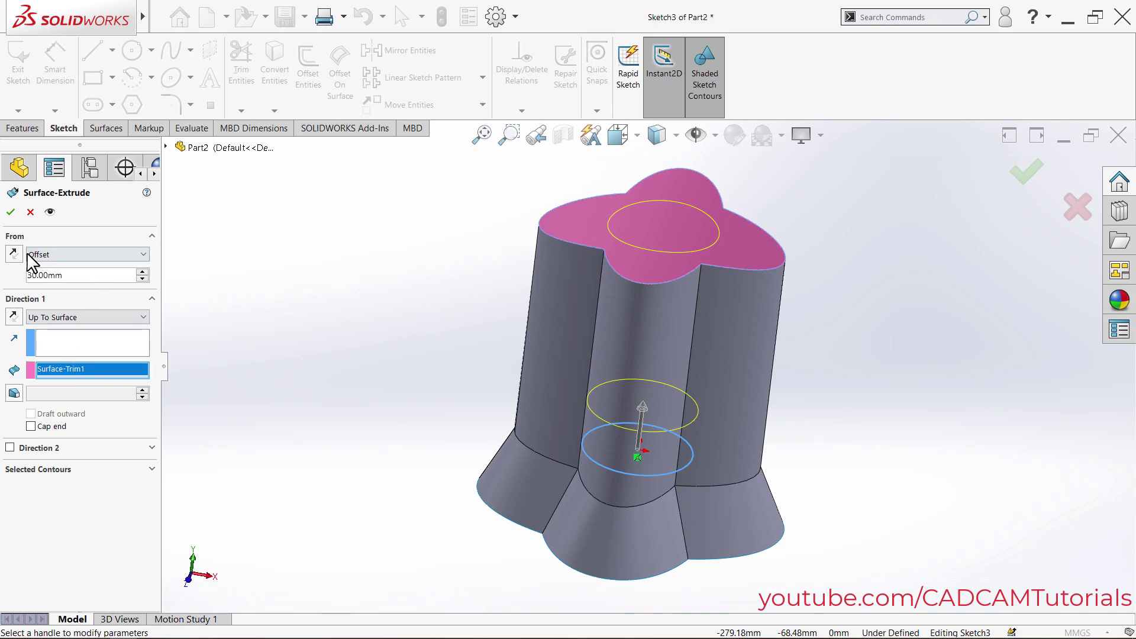
left_click(11, 212)
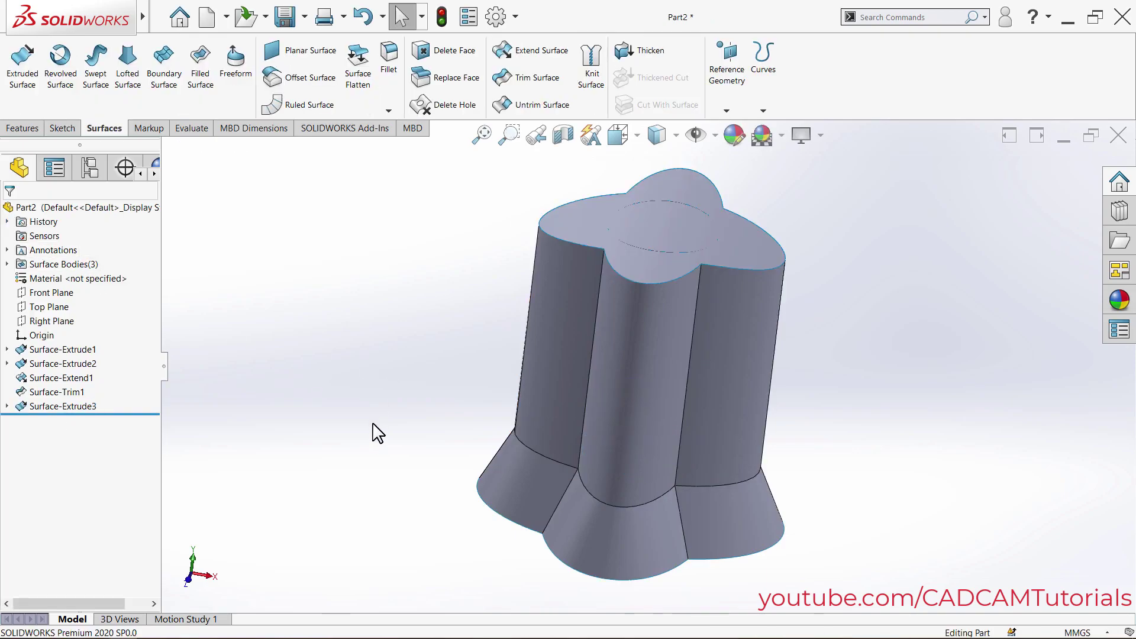
Trim the lobed top with the Surface-Extrude3 tube, keeping the outer ring as Surface-Trim2.
middle_click_drag(525, 544, 489, 477)
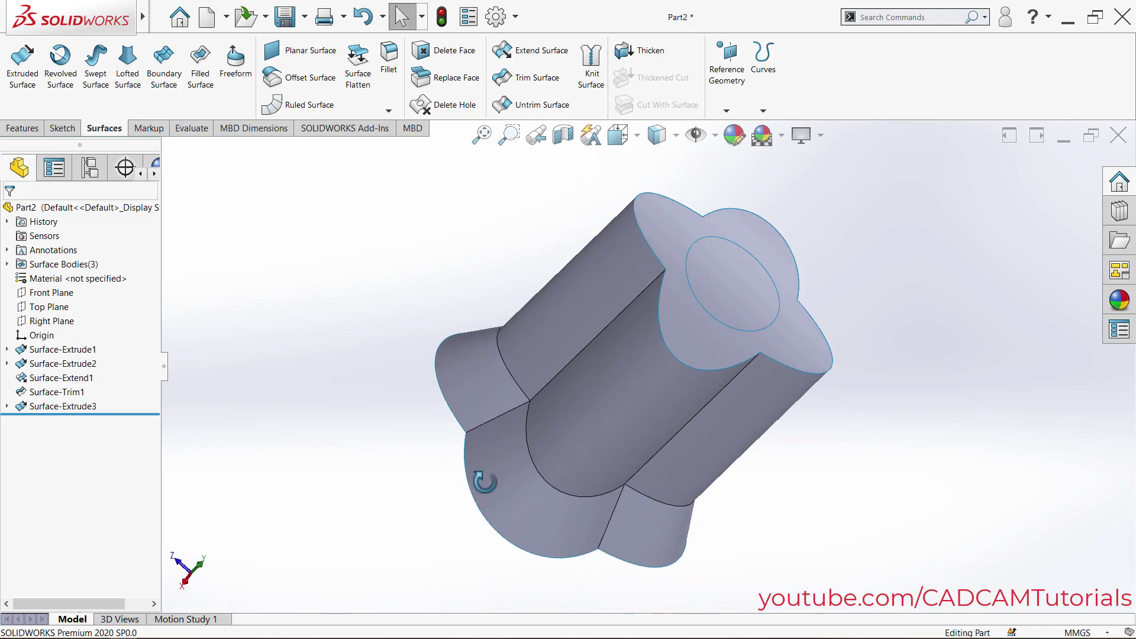
middle_click_drag(616, 553, 696, 379)
key("Escape")
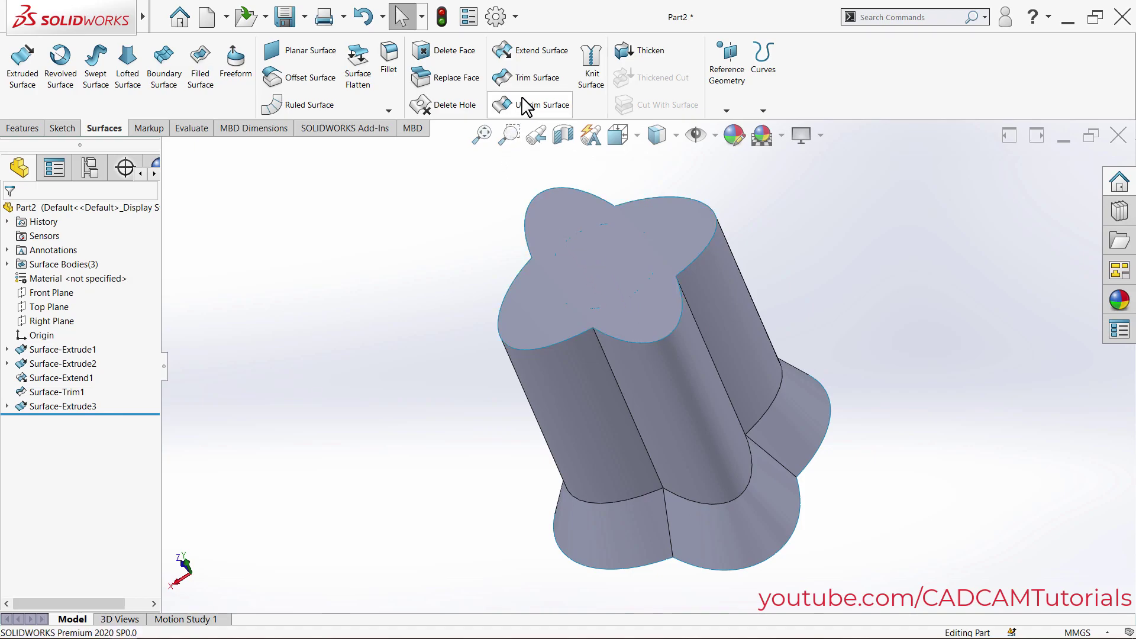
left_click(532, 79)
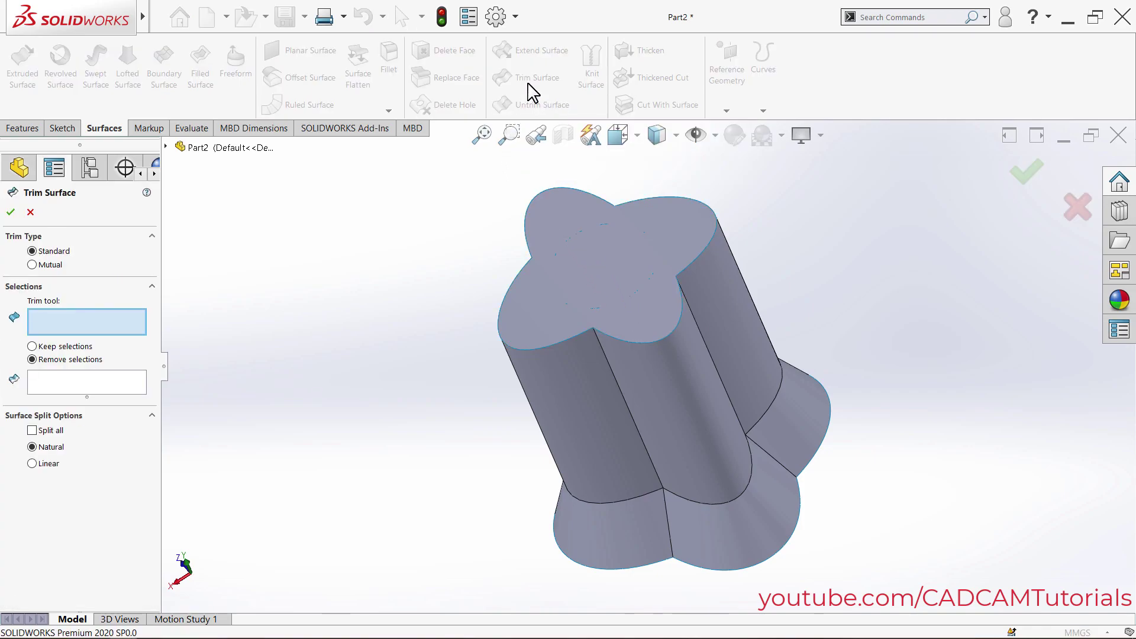
middle_click_drag(553, 419, 507, 220)
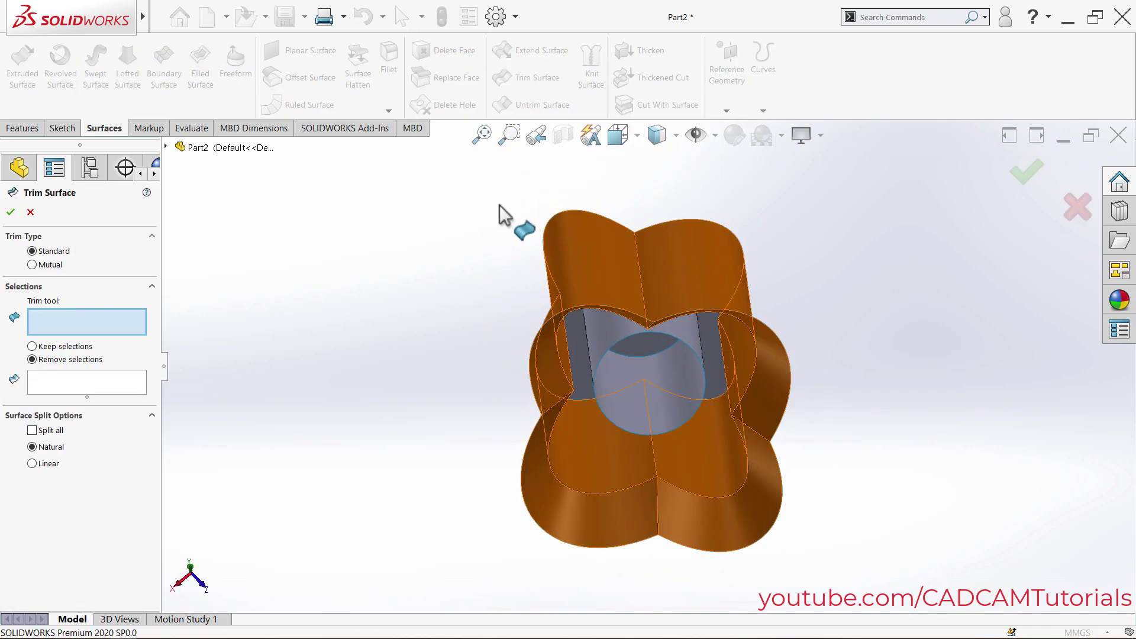
left_click(659, 399)
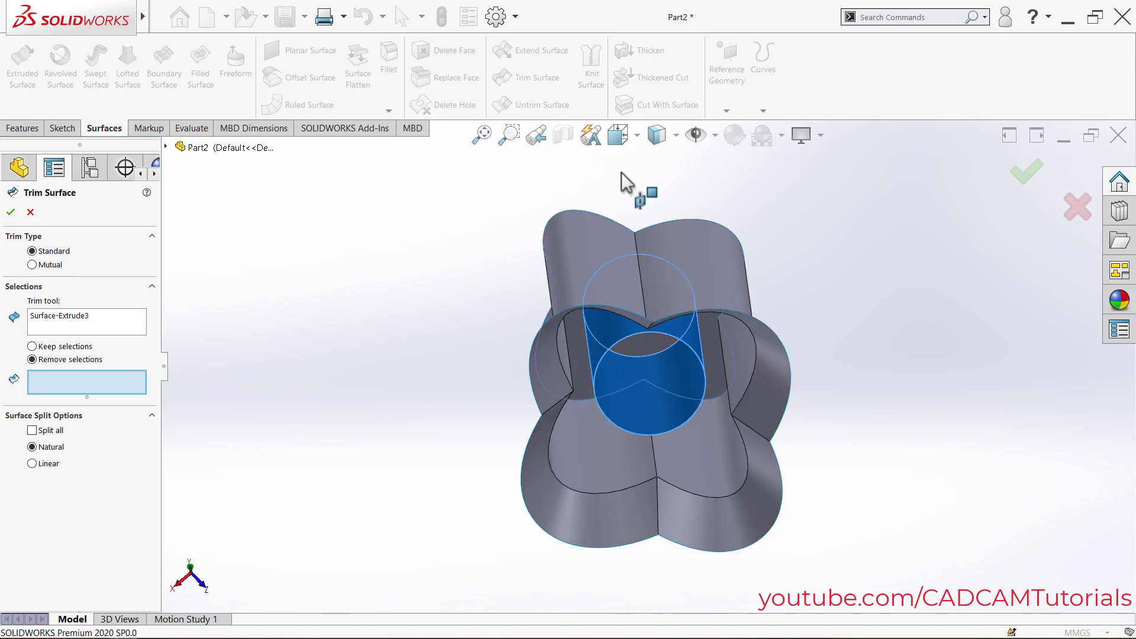
middle_click_drag(621, 172, 626, 467)
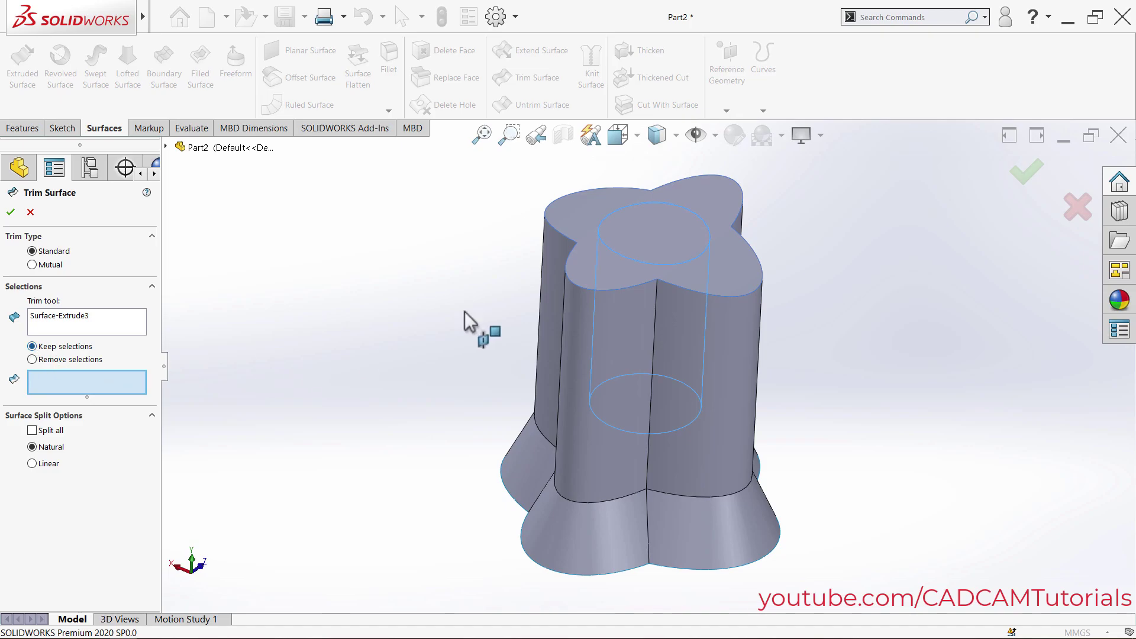
left_click(725, 275)
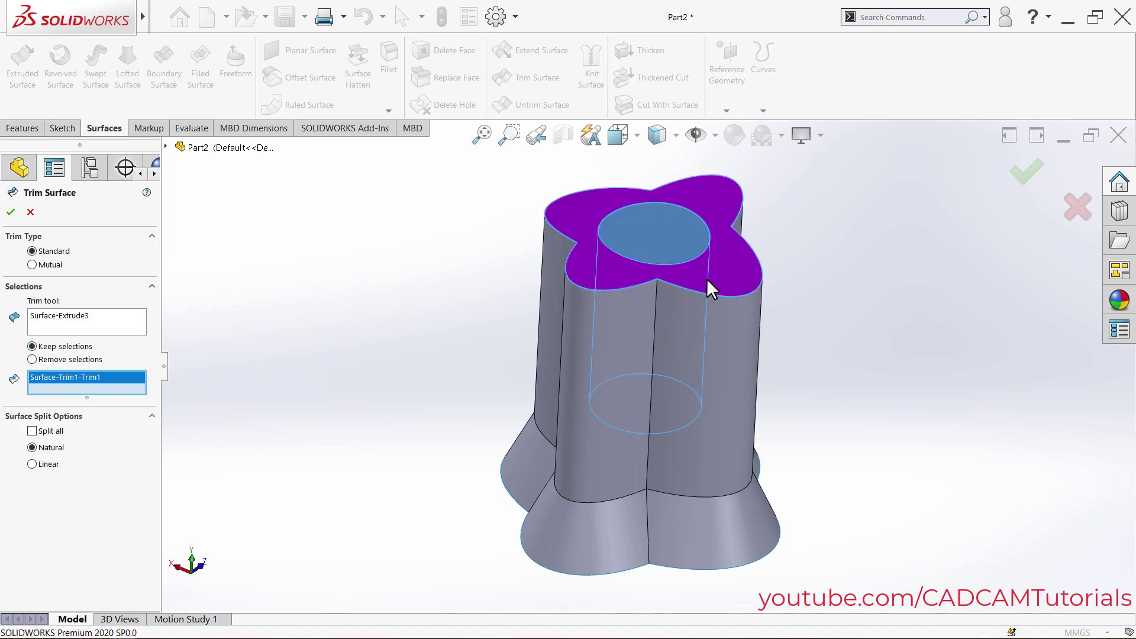
left_click(1016, 176)
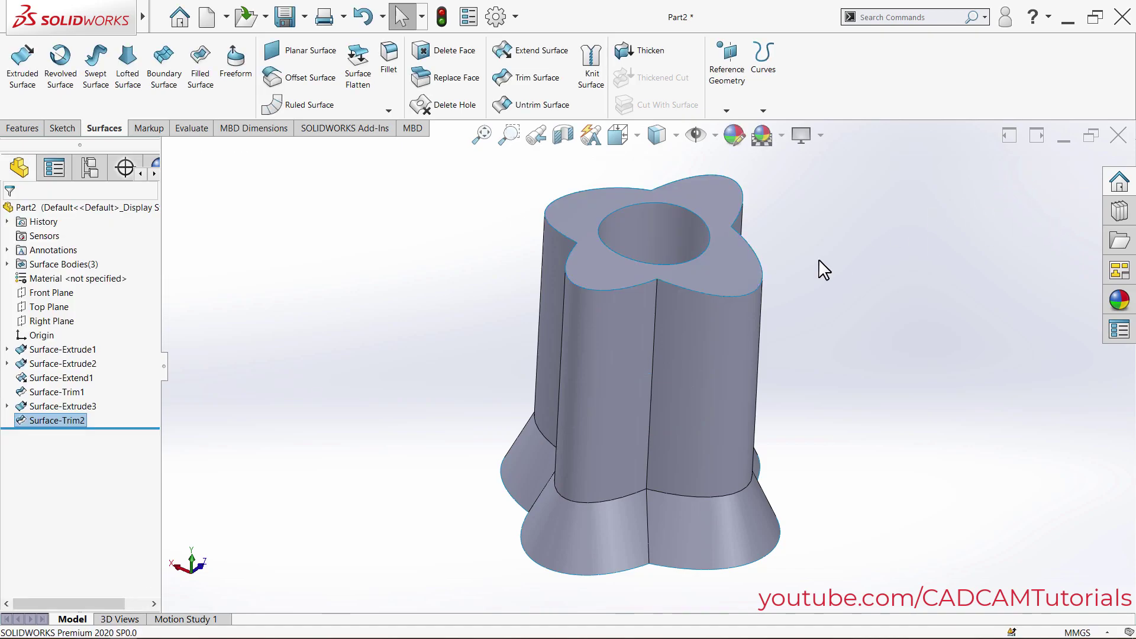
middle_click_drag(819, 266, 614, 240)
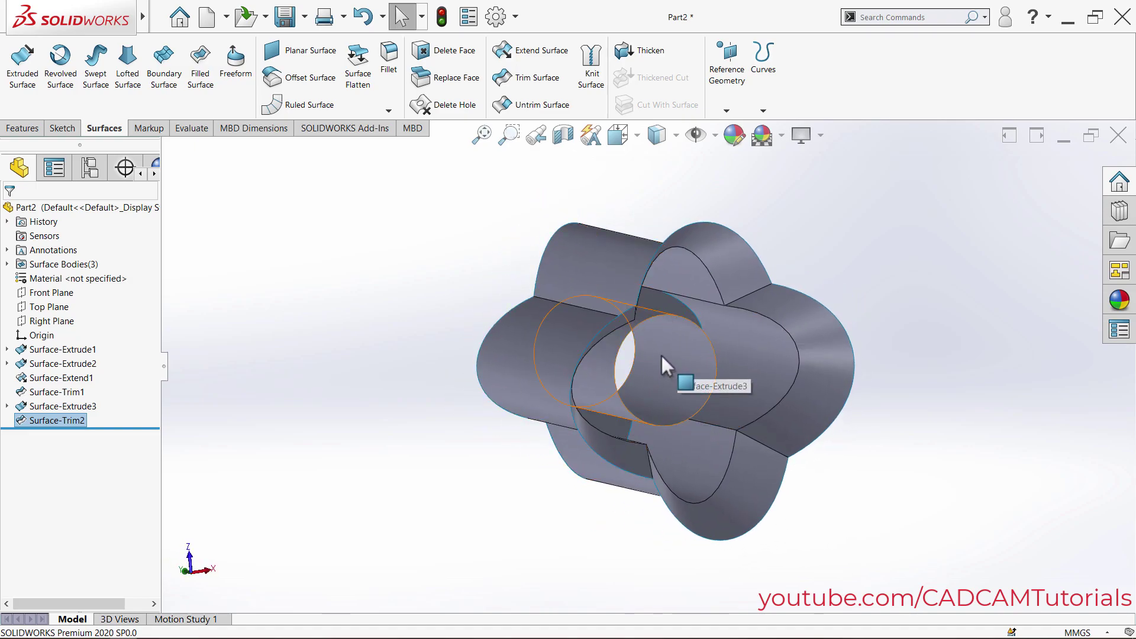
Create Surface-Fill1 bounded by the tube's bottom circular edge to cap the hole.
left_click(201, 70)
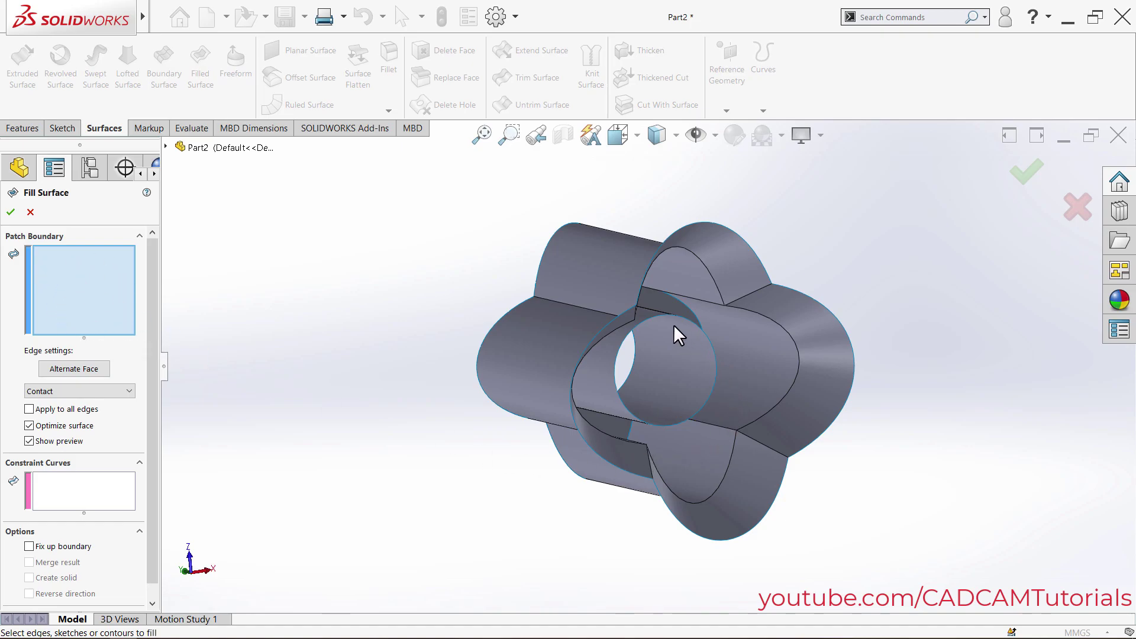
left_click(655, 318)
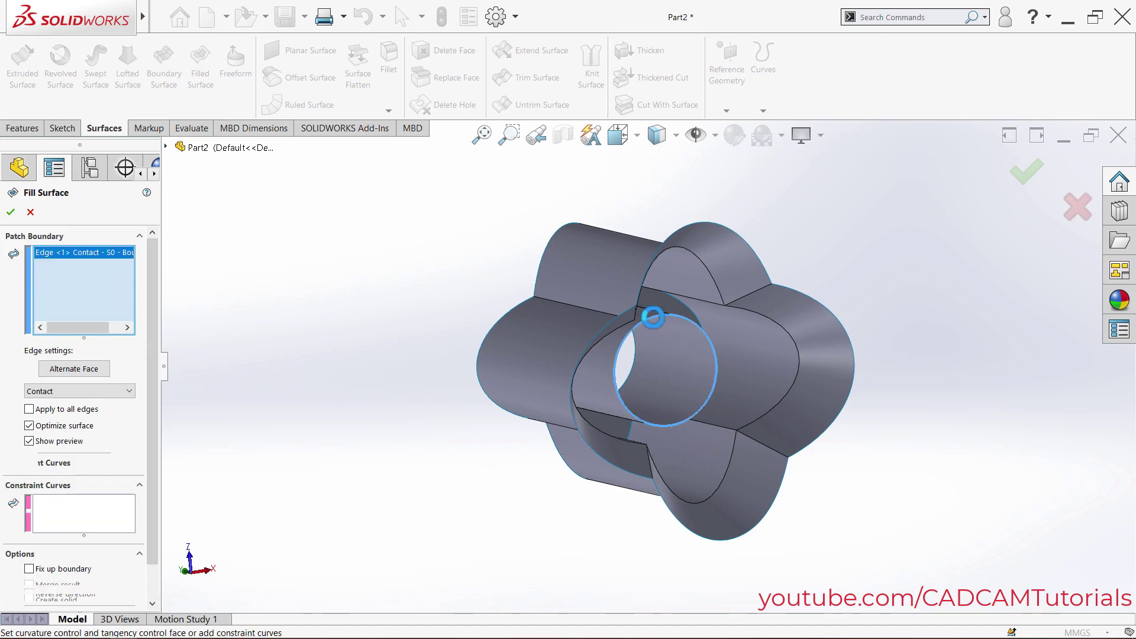
middle_click_drag(675, 393, 936, 287)
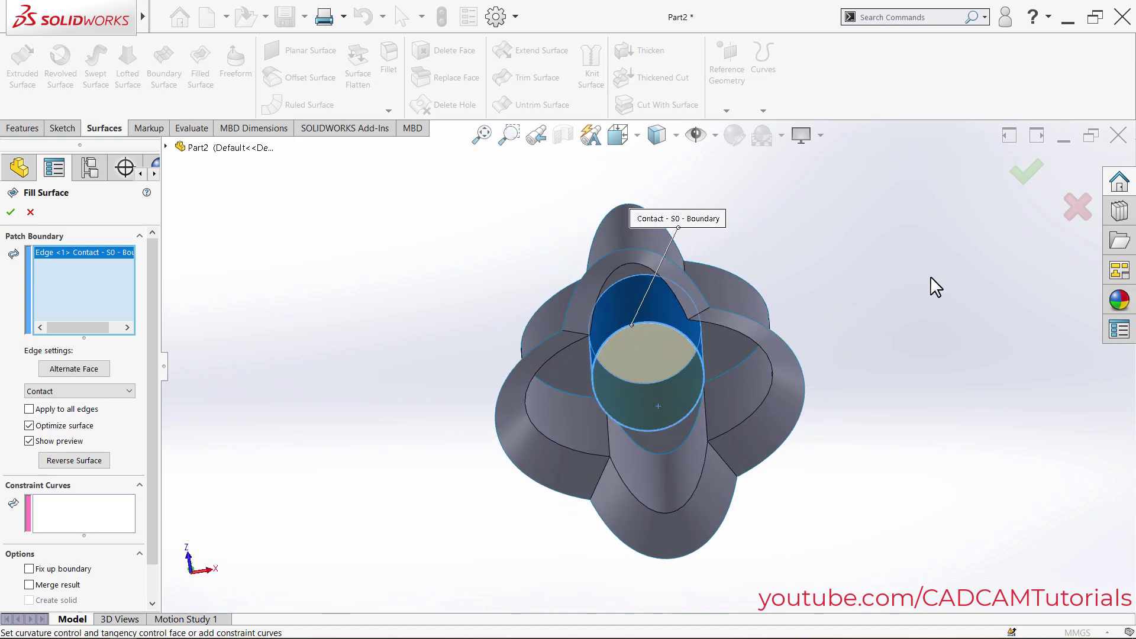
left_click(1028, 173)
middle_click_drag(796, 255, 848, 499)
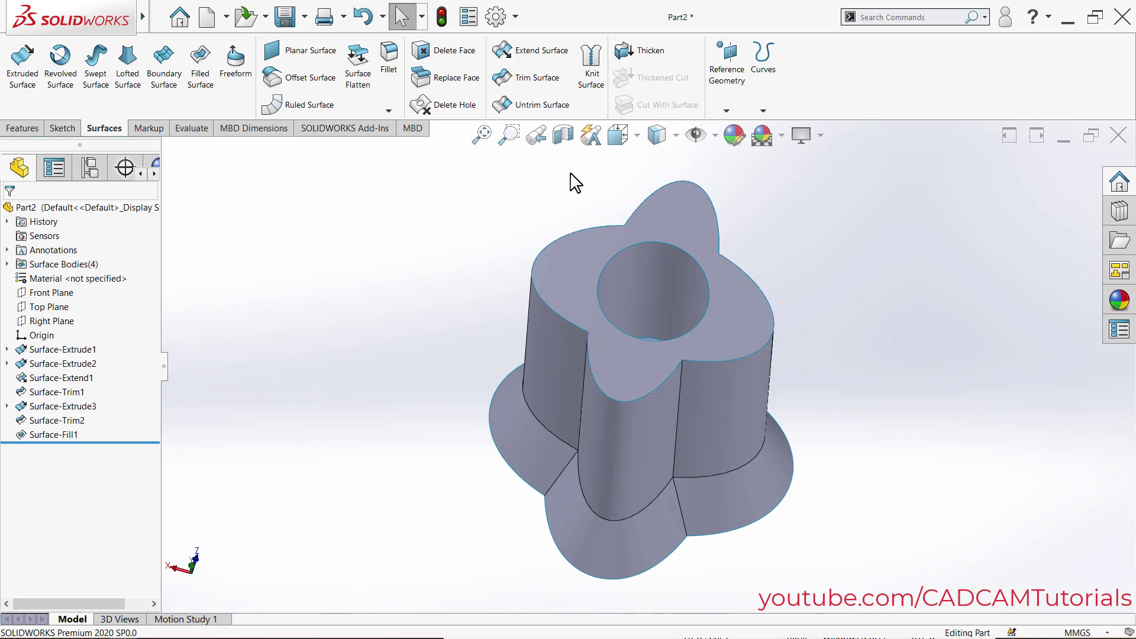
left_click(389, 56)
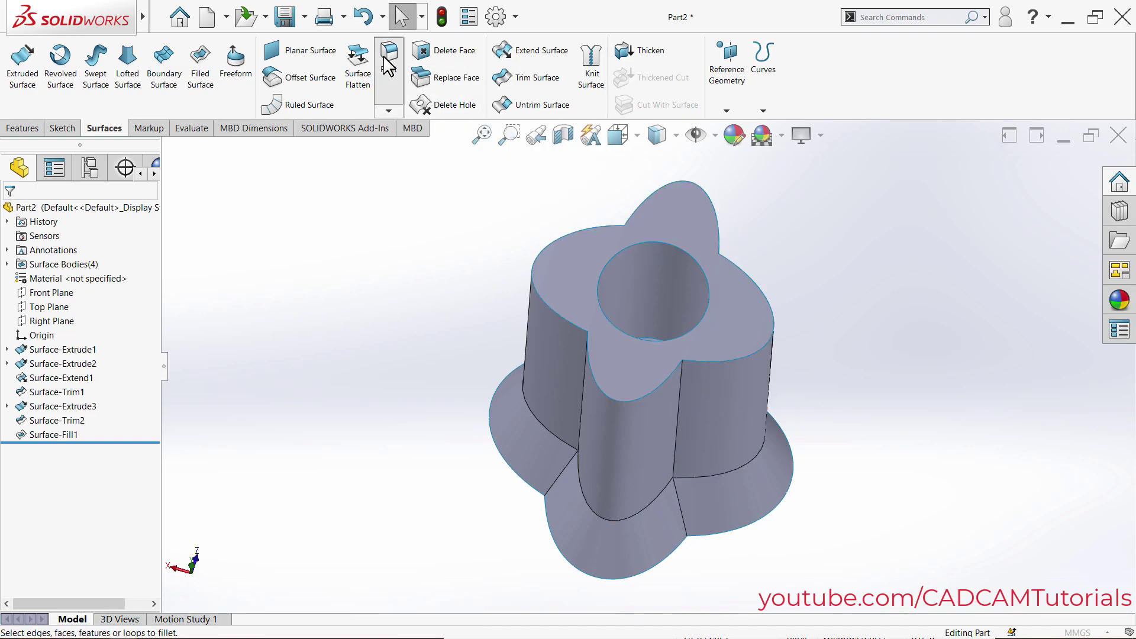
left_click(573, 282)
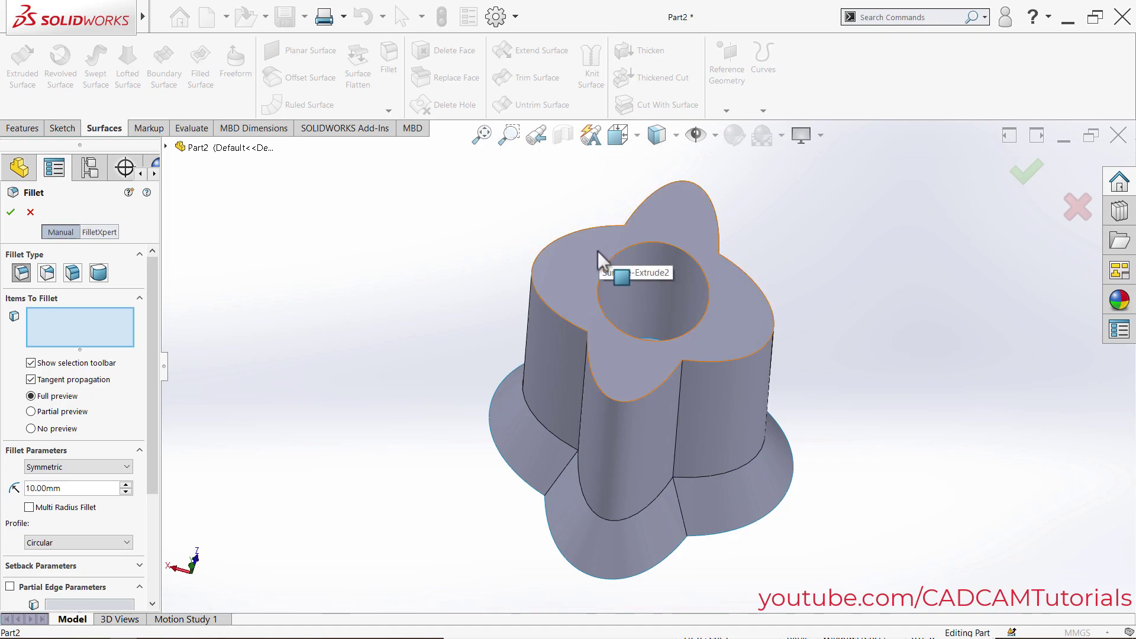
middle_click_drag(476, 301, 472, 274)
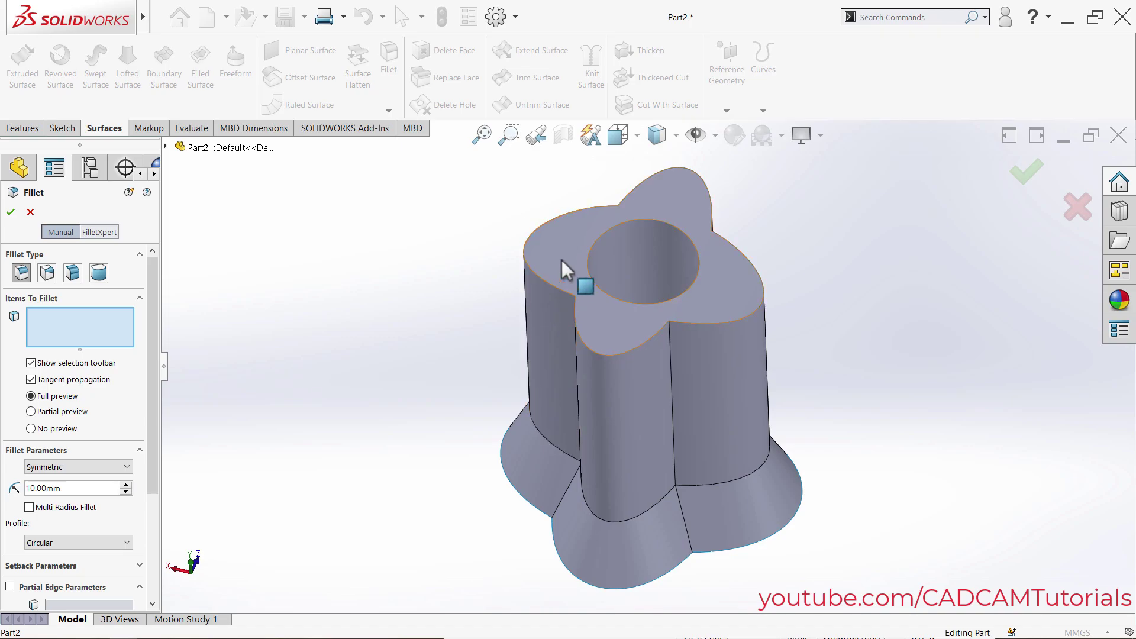
left_click(28, 212)
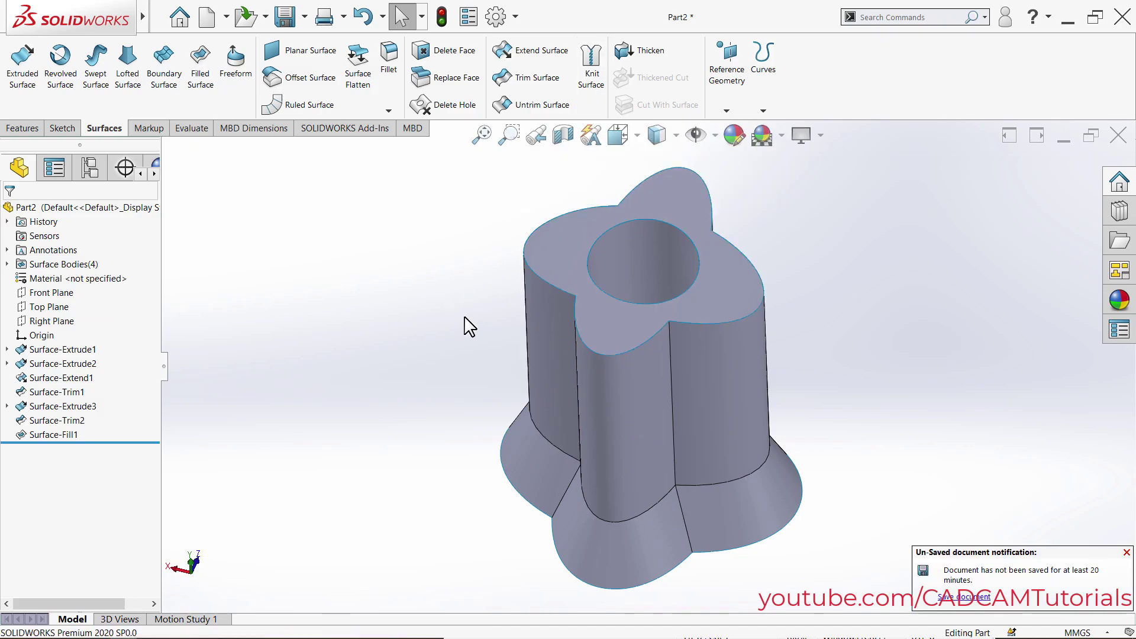
Start a knit and select Surface-Extend1, Surface-Trim2, Surface-Extrude3 and Surface-Fill1.
left_click(592, 72)
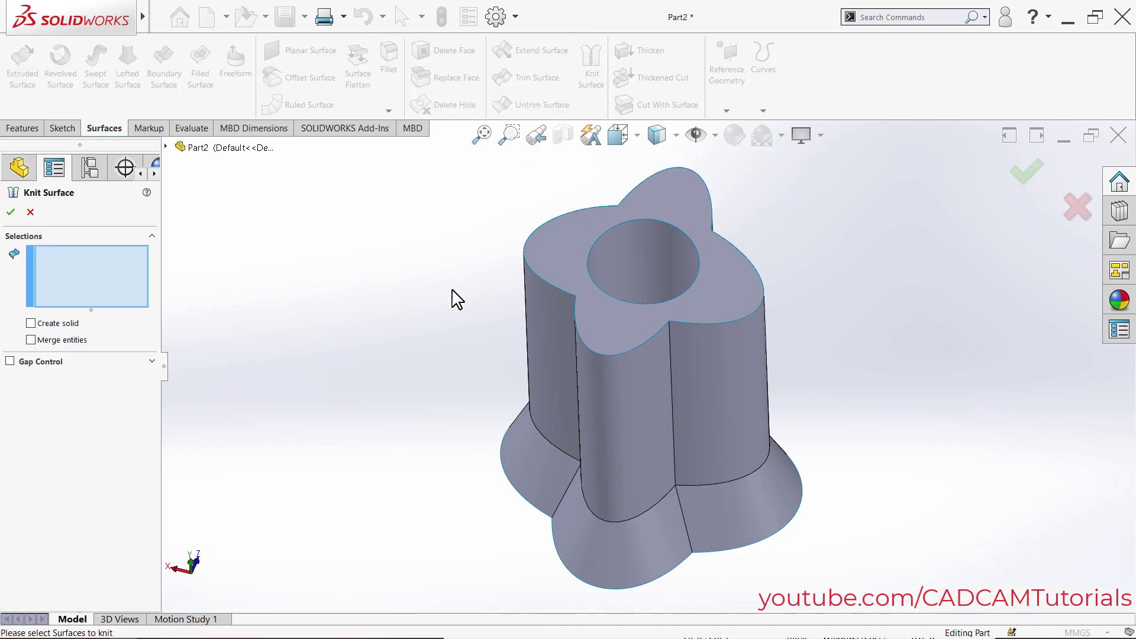
left_click(544, 314)
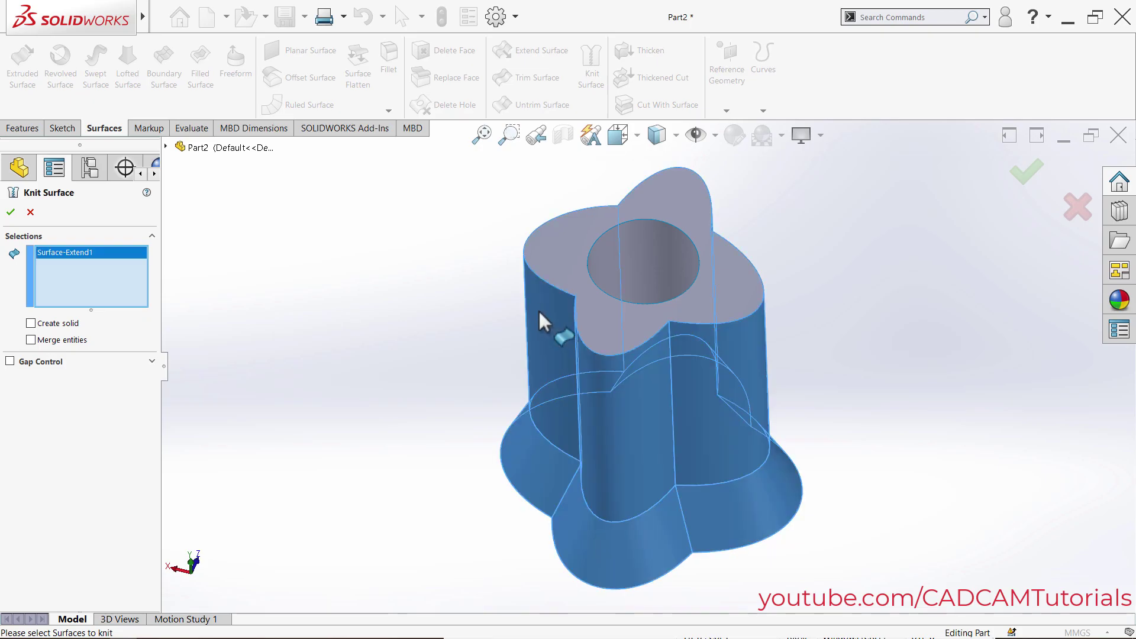
left_click(565, 243)
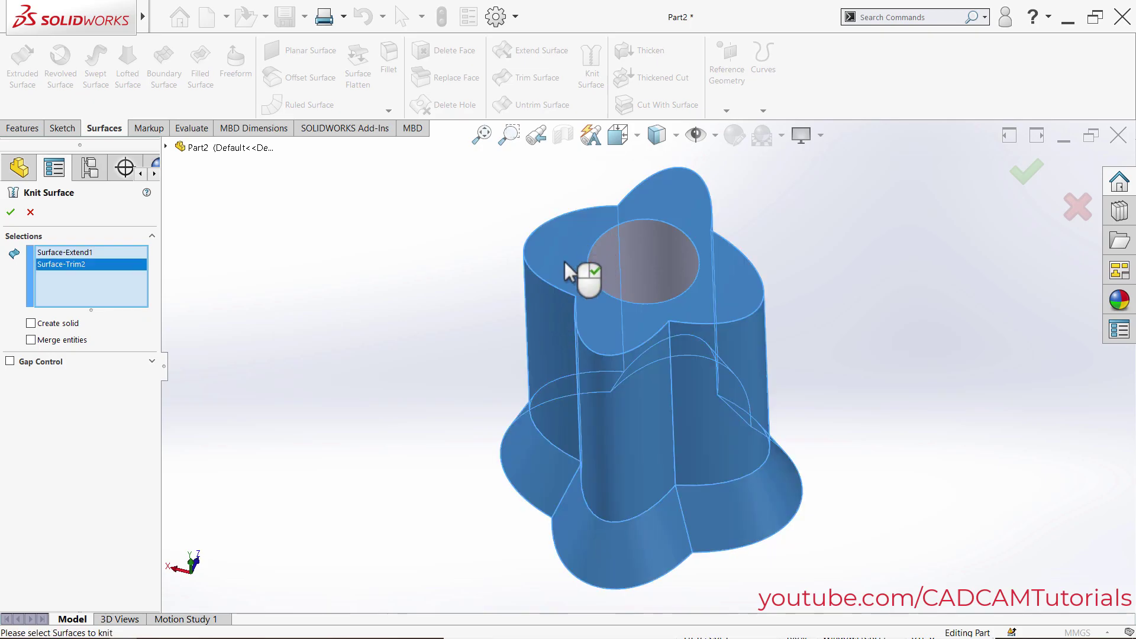
left_click(611, 258)
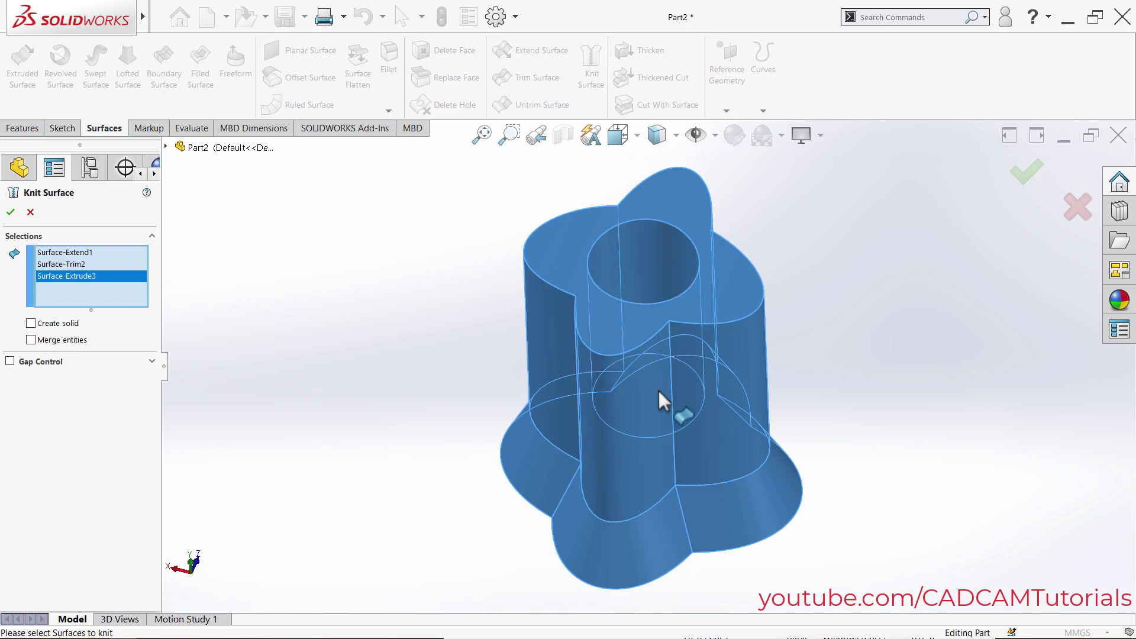
middle_click_drag(665, 398, 576, 545)
left_click(644, 379)
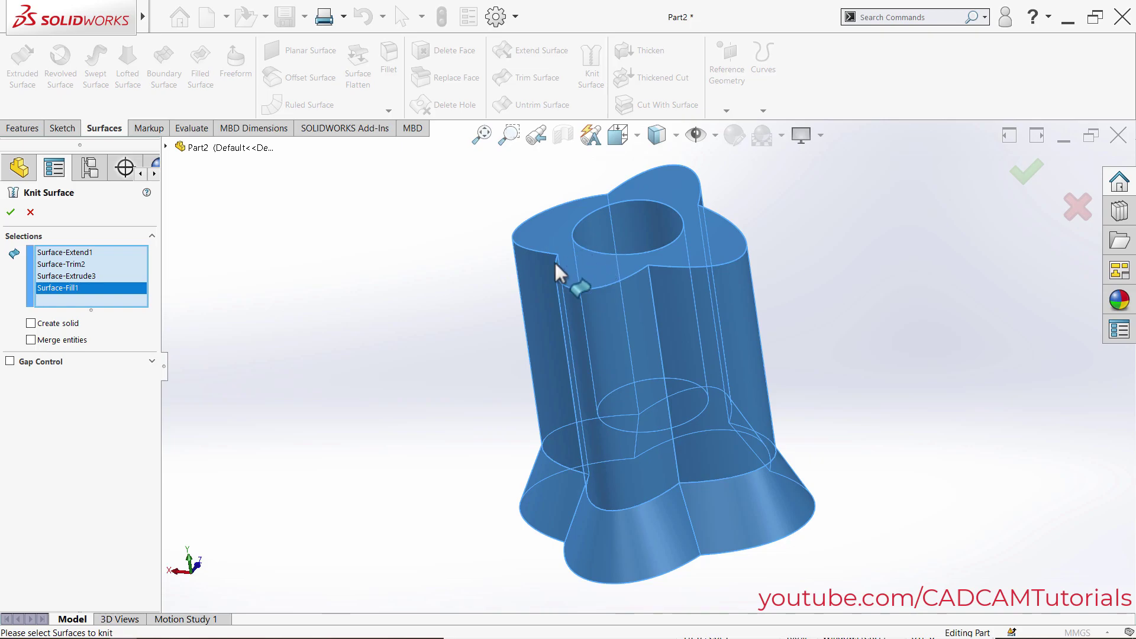
Leave Gap Control off and confirm the knit as Surface-Knit1.
left_click(11, 361)
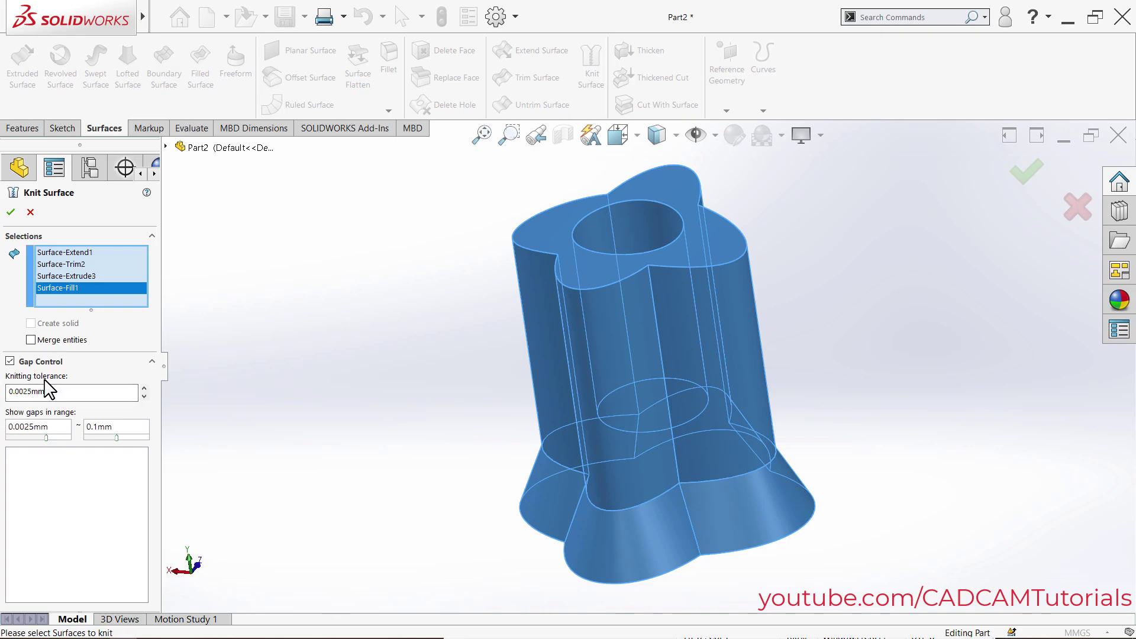
left_click(10, 363)
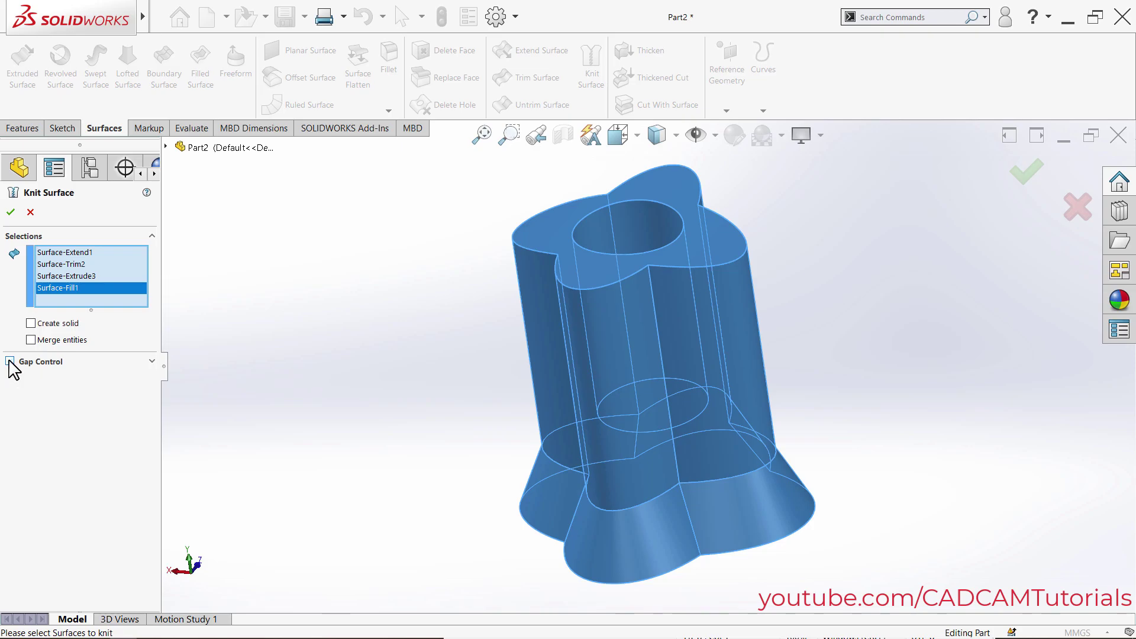
left_click(11, 213)
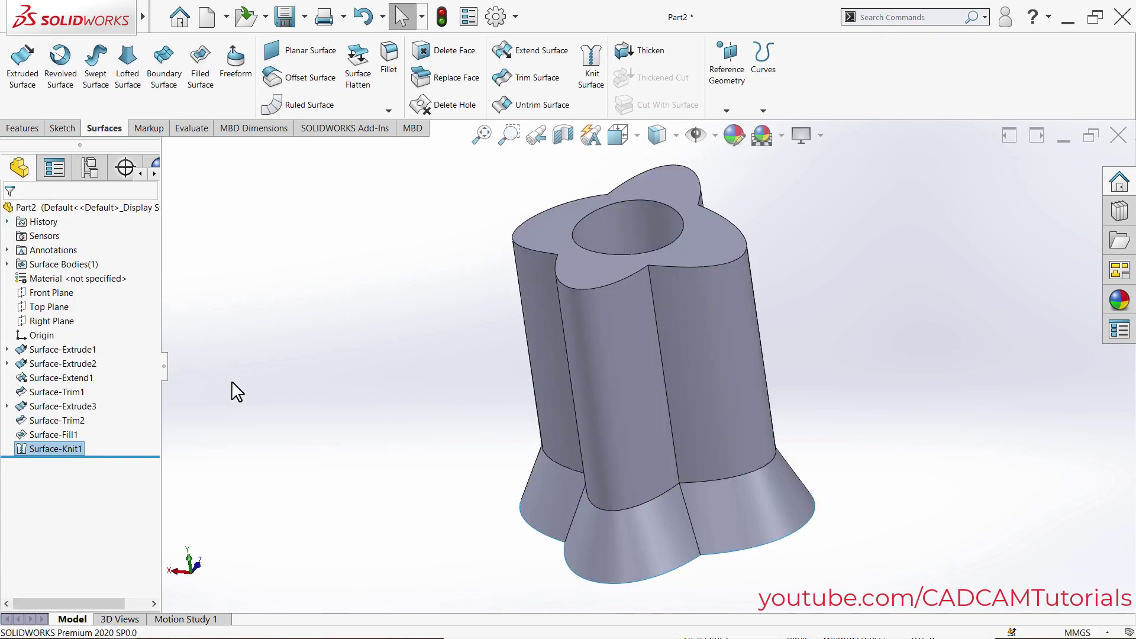
middle_click_drag(233, 388, 438, 388)
scroll(728, 207, "down", 3)
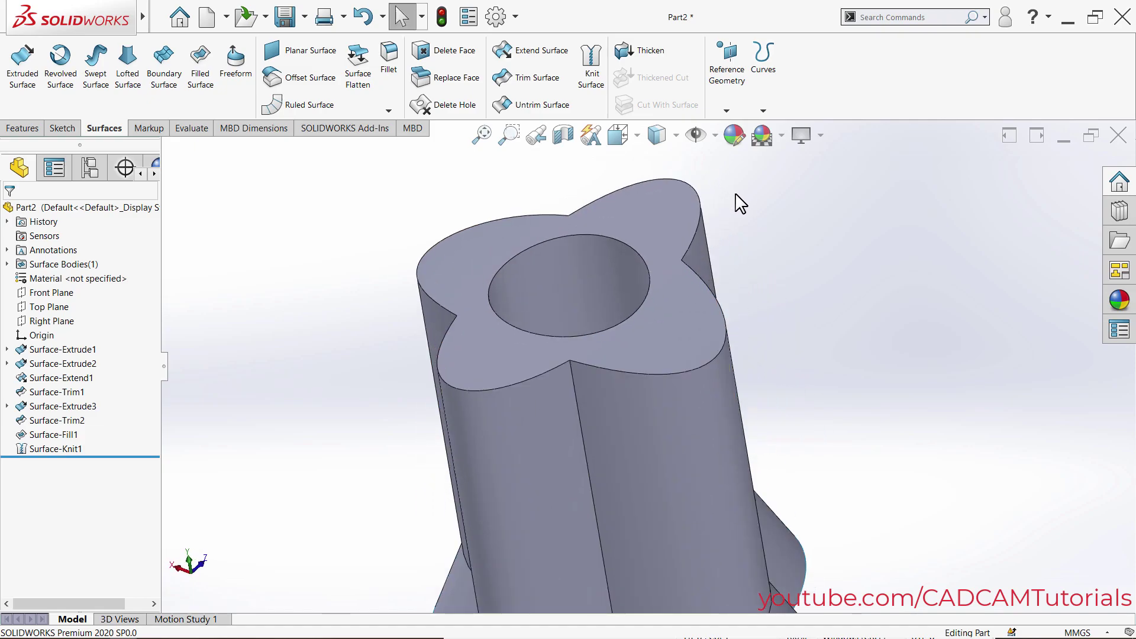
scroll(740, 204, "down", 2)
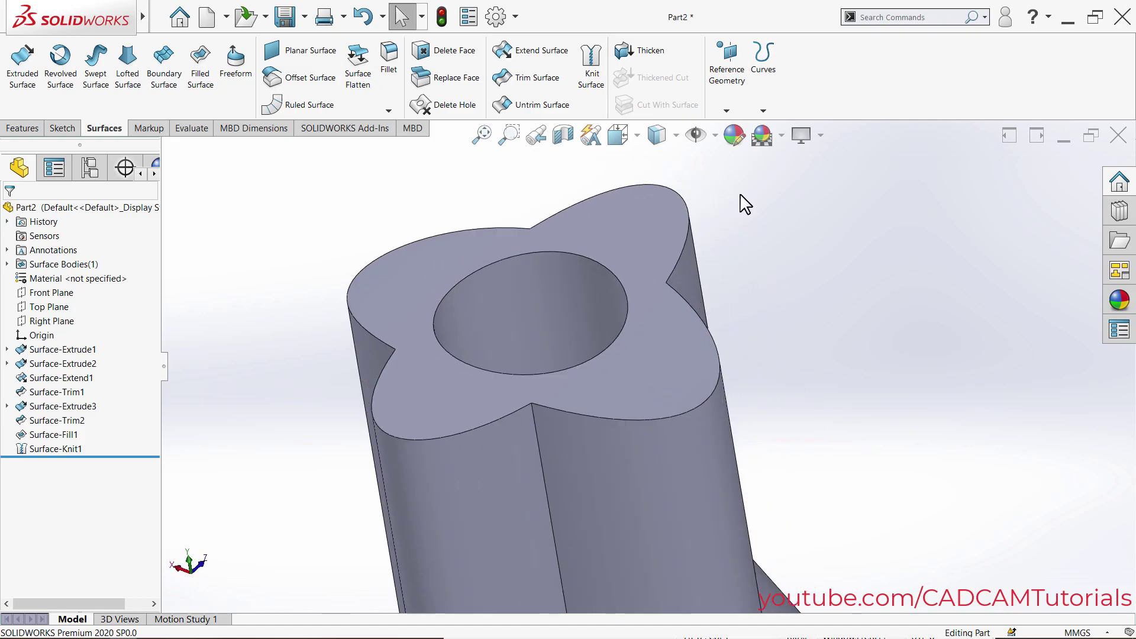
Start a fillet on the lobed top face, previewing a 5 mm radius.
left_click(390, 60)
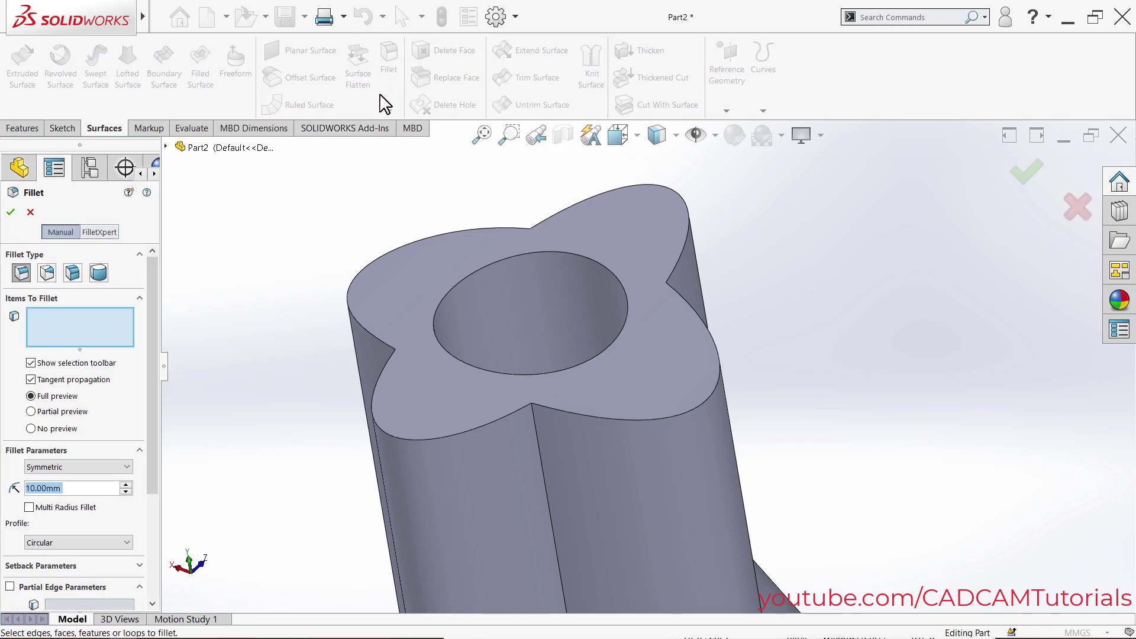
left_click(400, 289)
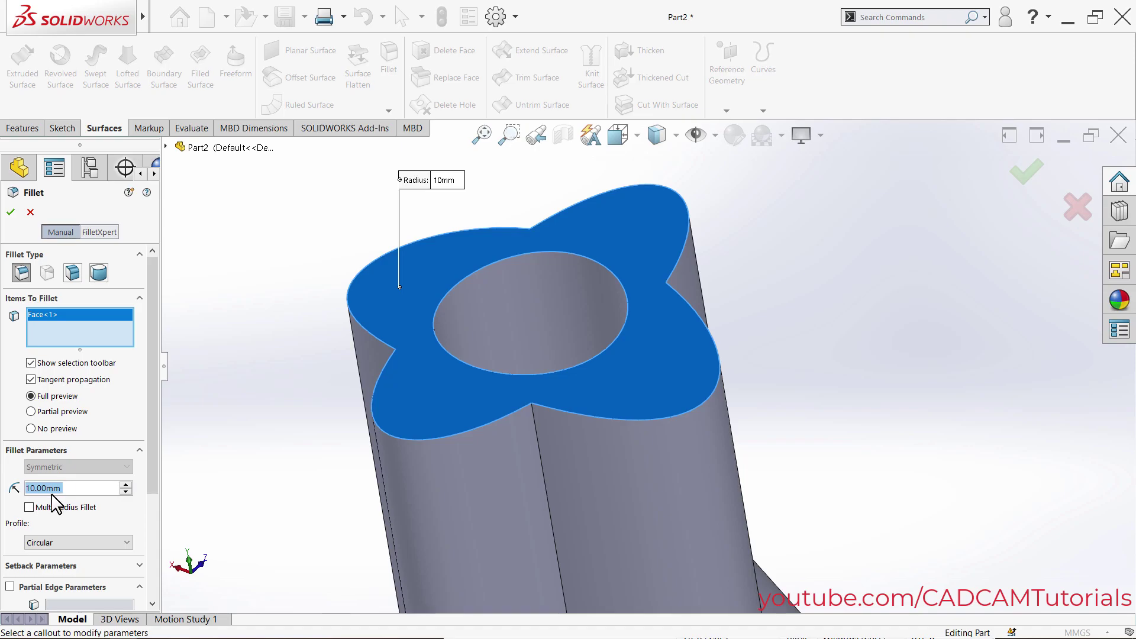
type("5")
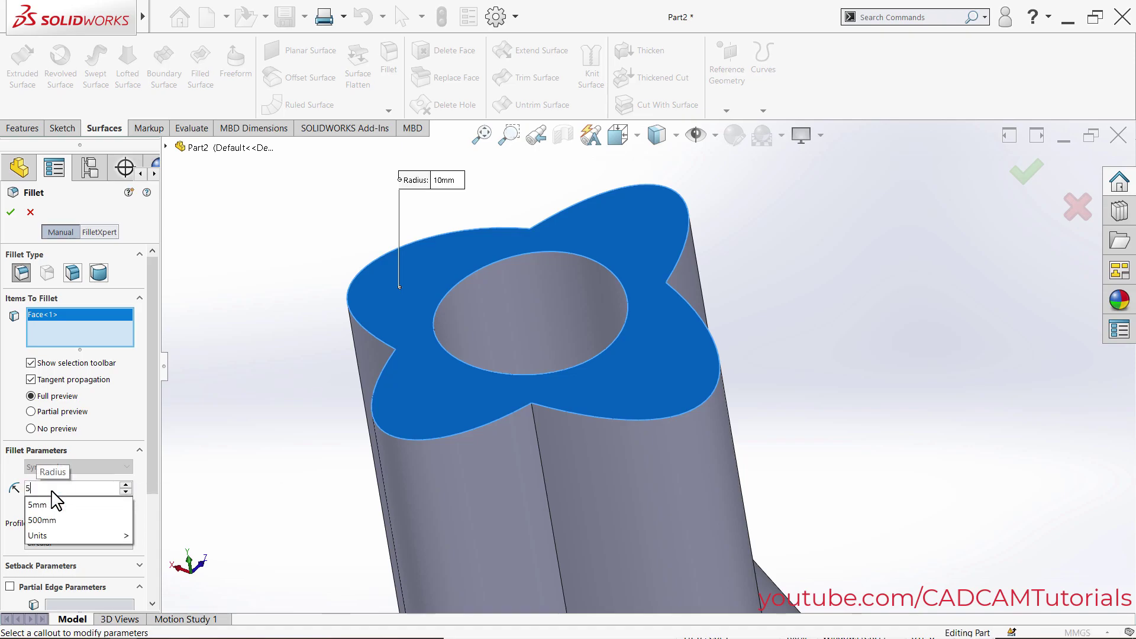
key("Return")
middle_click_drag(321, 407, 319, 453)
Adjust the fillet radius from 7 mm to 6 mm and apply Fillet1.
left_click_drag(69, 489, 3, 488)
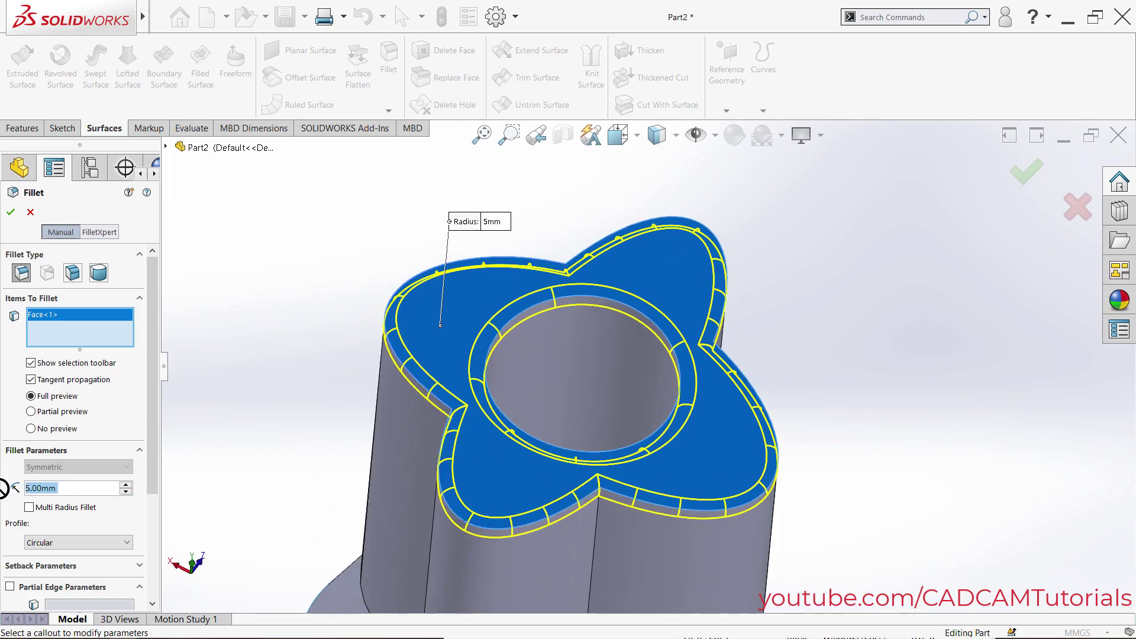
type("7")
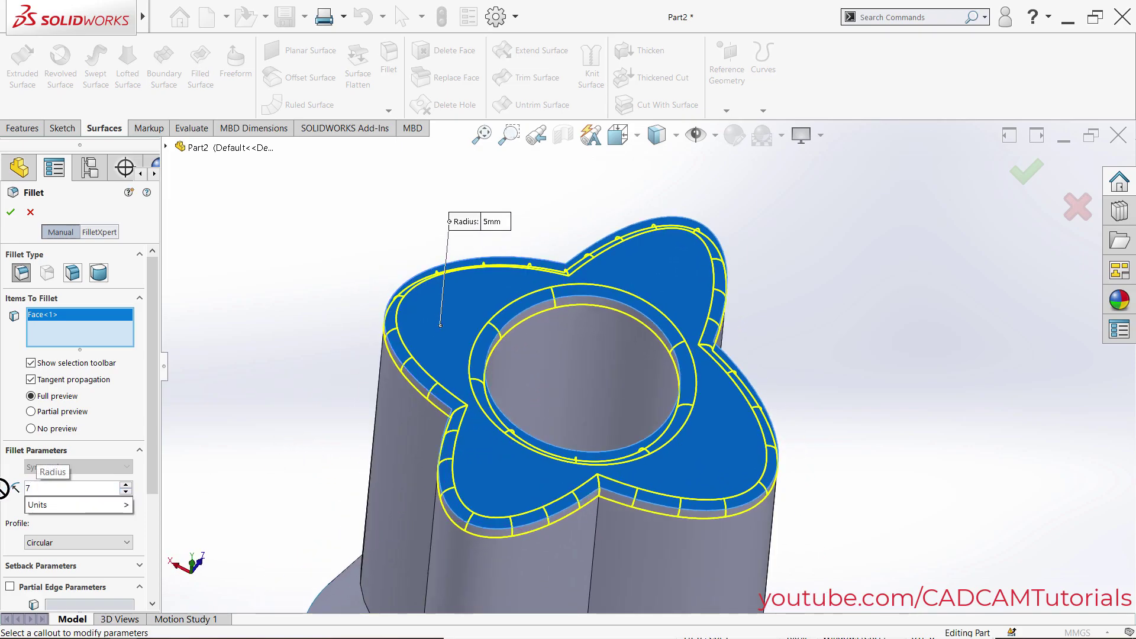
key("Return")
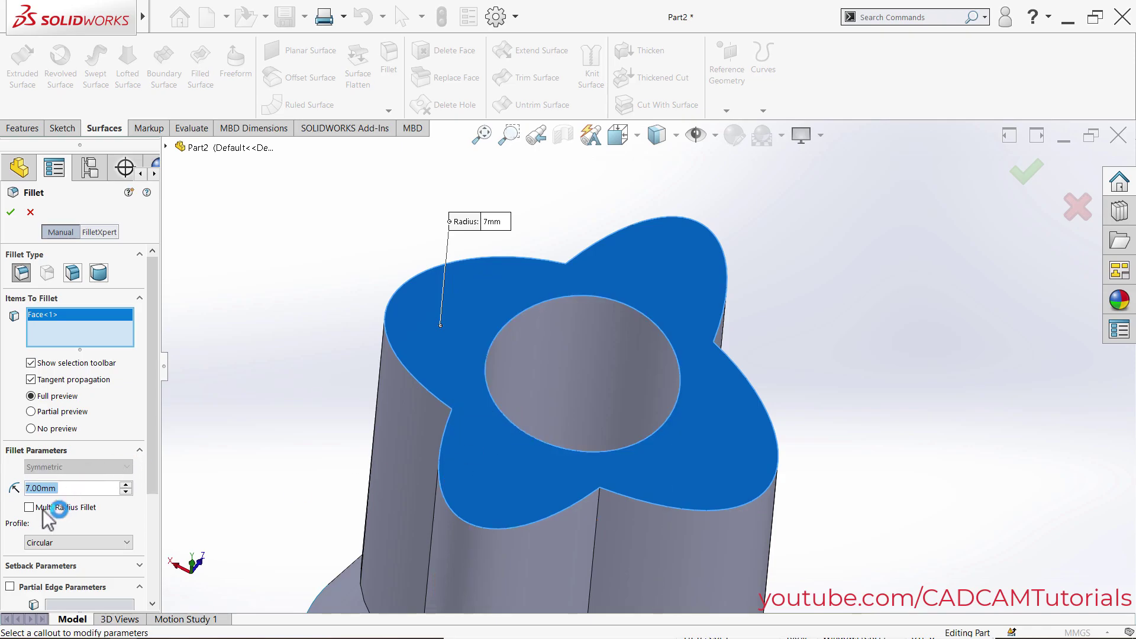
left_click(73, 495)
type("6")
key("Return")
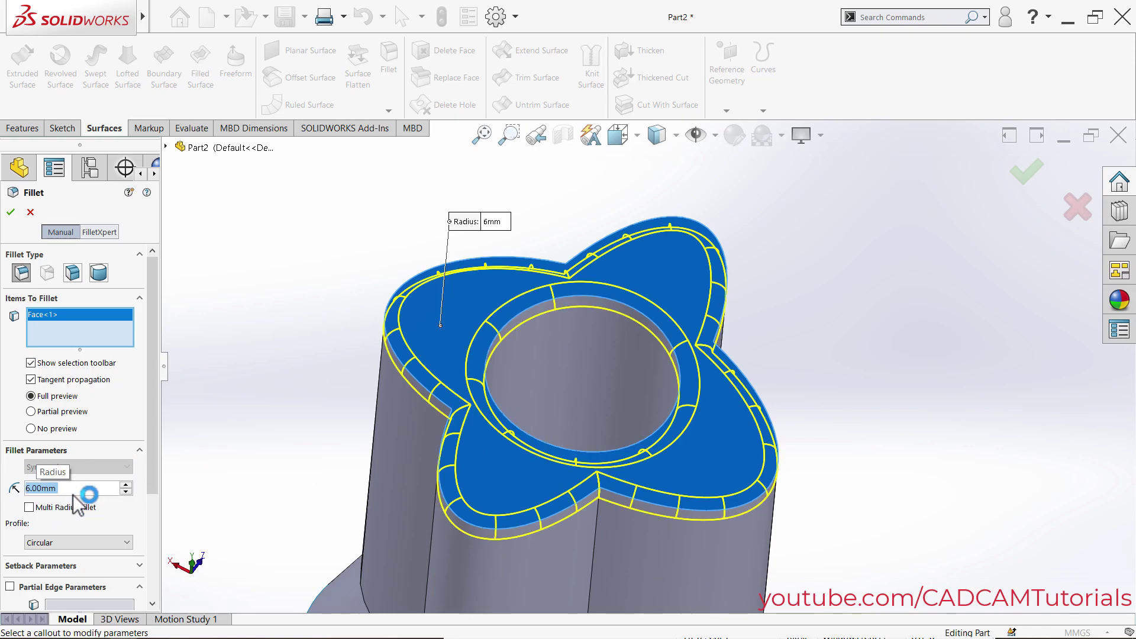
middle_click_drag(307, 434, 311, 387)
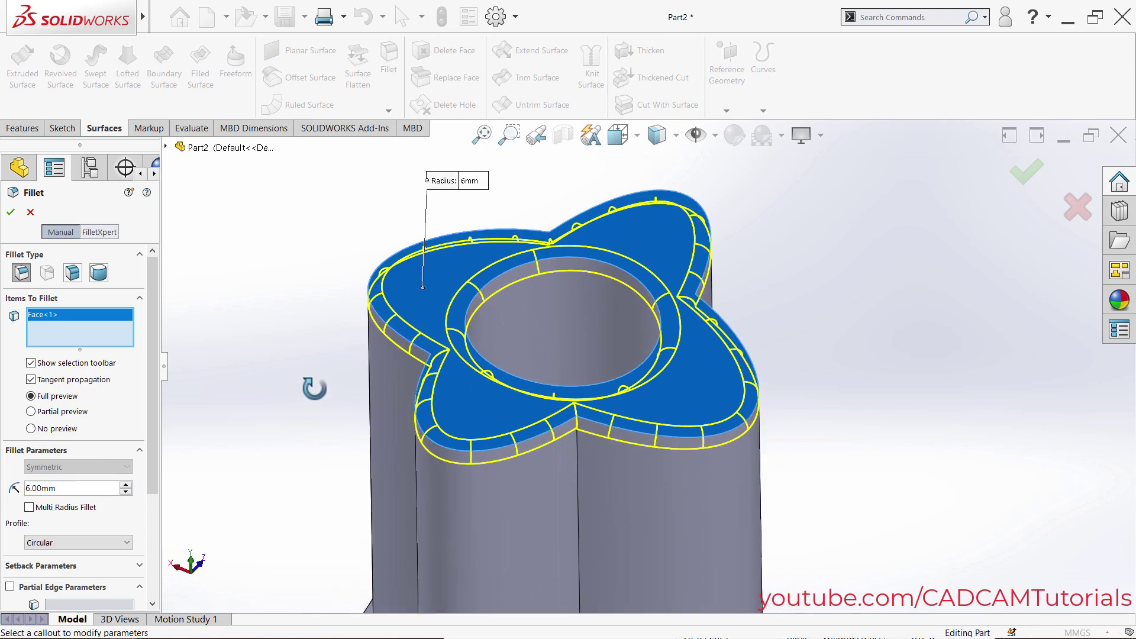
left_click(10, 214)
middle_click_drag(311, 427, 292, 454)
Round the vertical edges between the lobes with a 6 mm fillet.
key("Return")
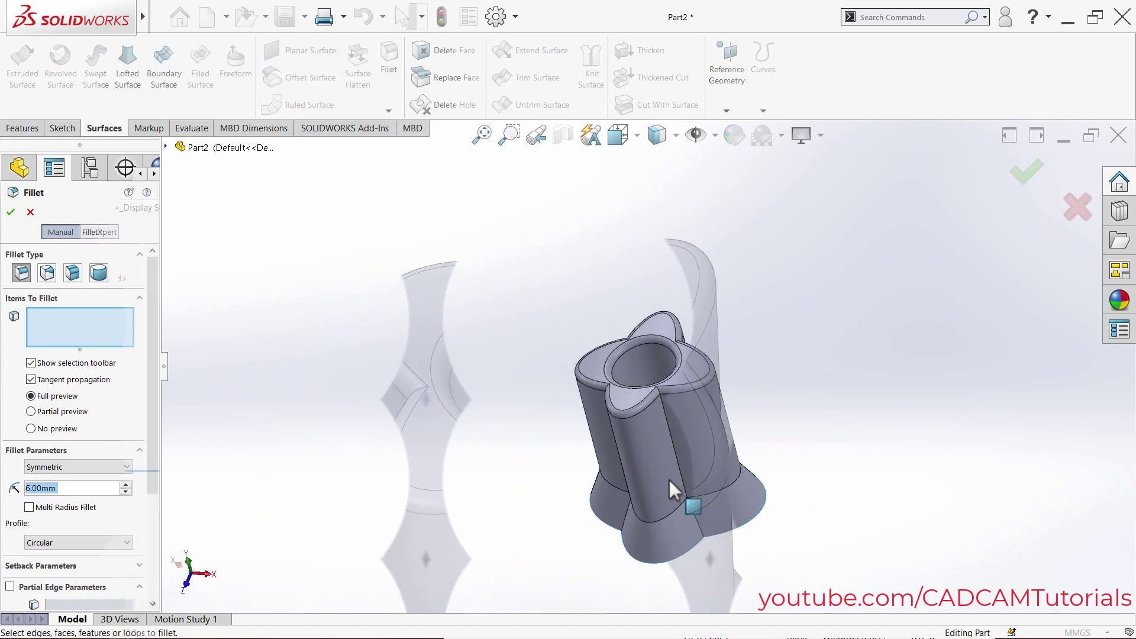
left_click(669, 481)
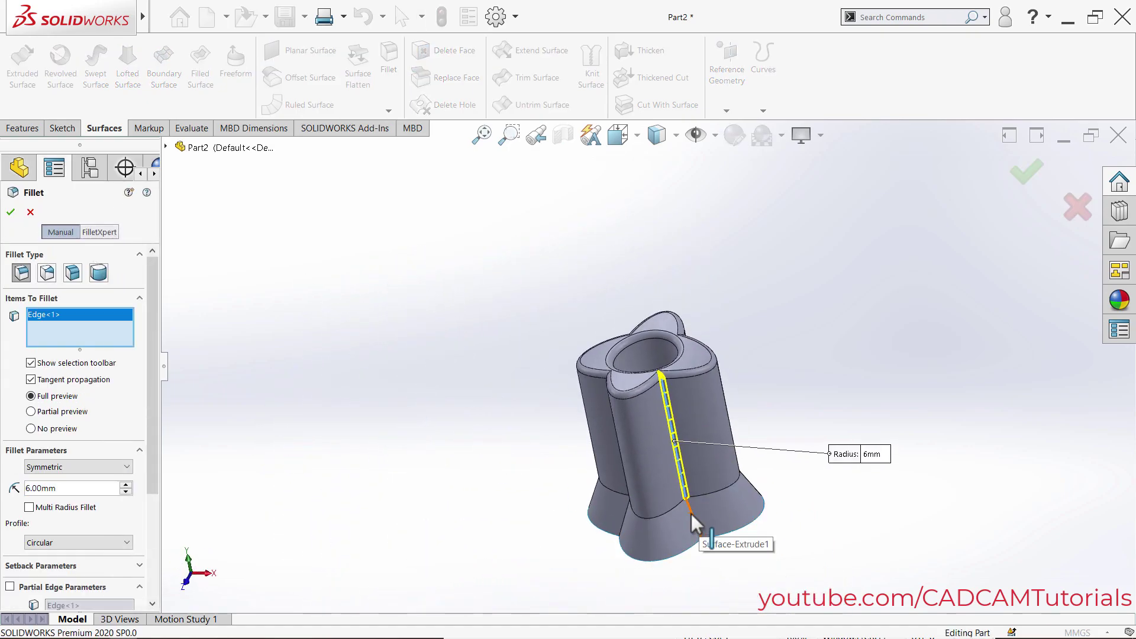
left_click(691, 513)
left_click(648, 463)
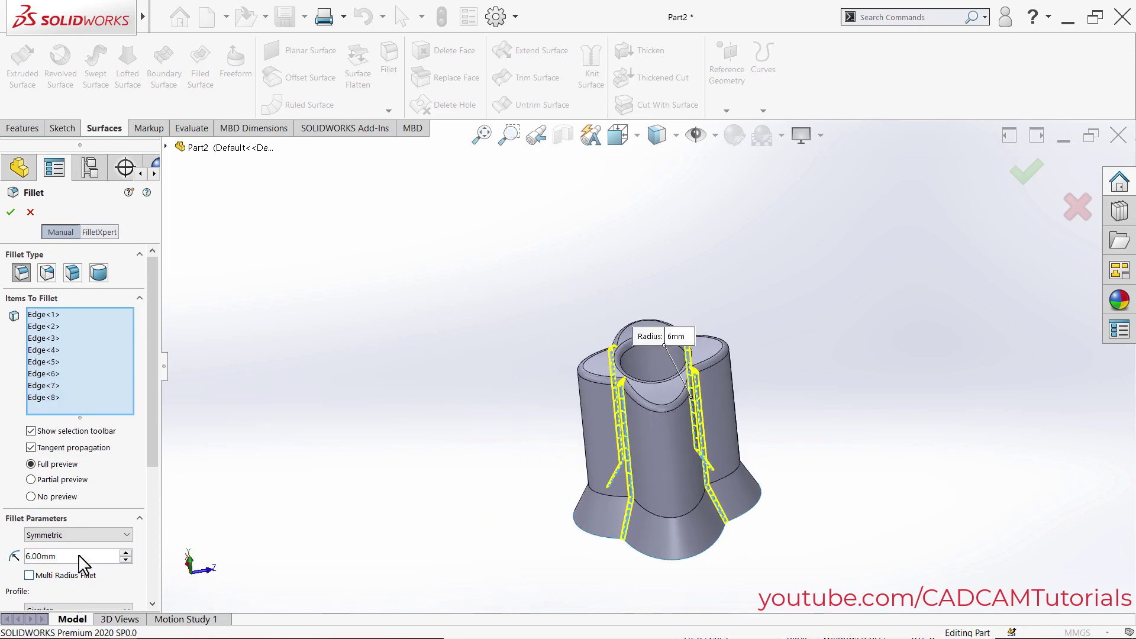
key("Return")
middle_click_drag(333, 450, 794, 382)
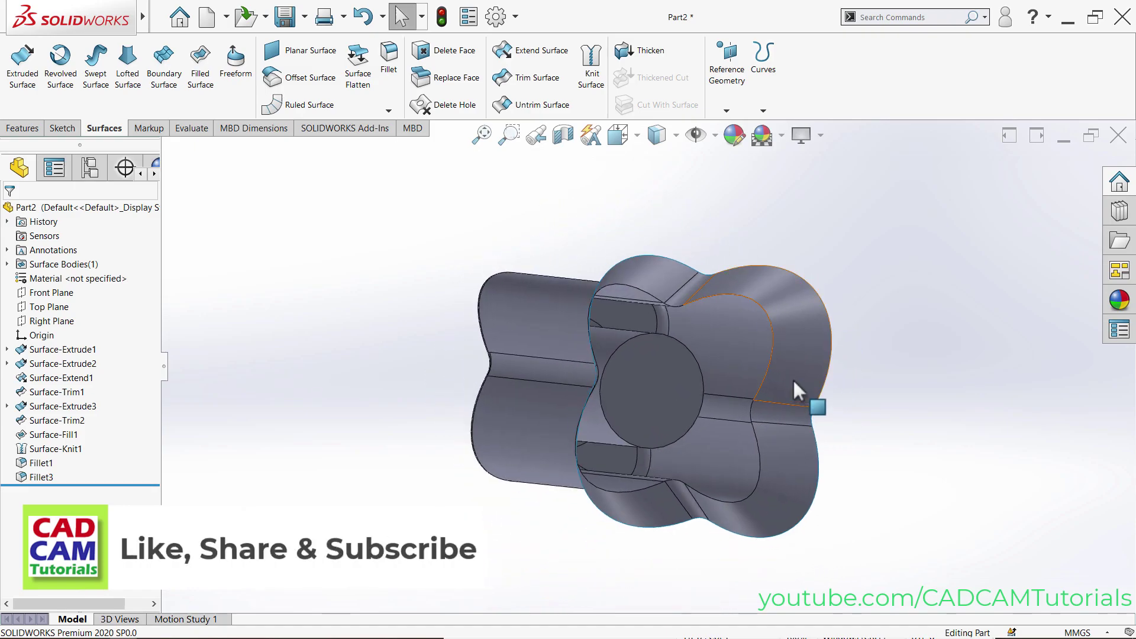
middle_click_drag(609, 474, 382, 454)
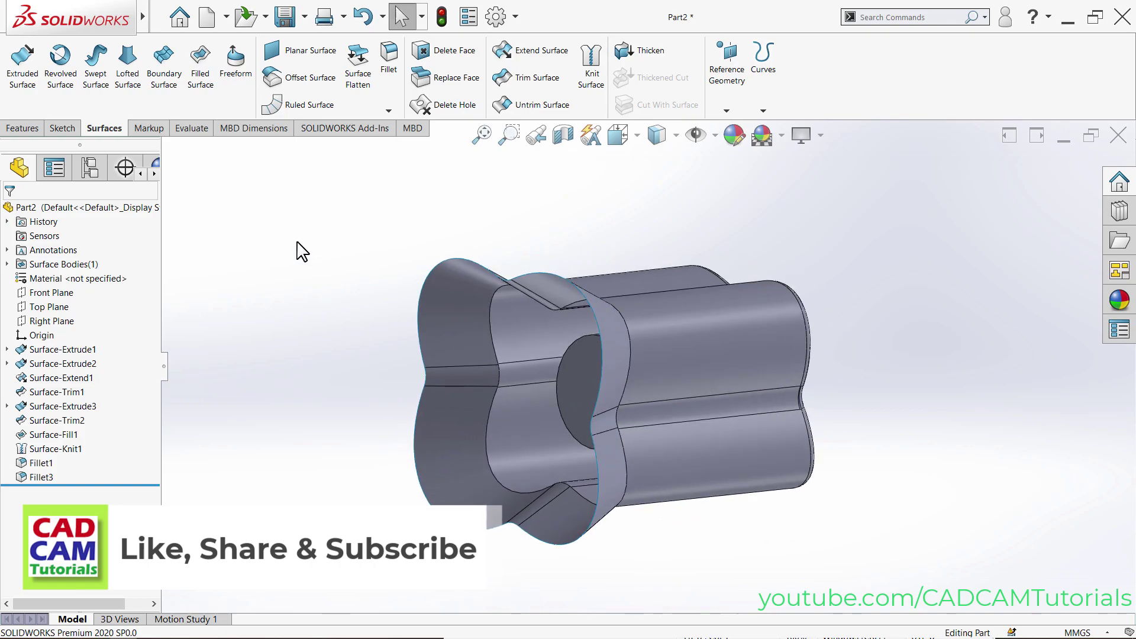
Start a Filled Surface and pick the first five boundary edges of the open bottom end.
left_click(202, 77)
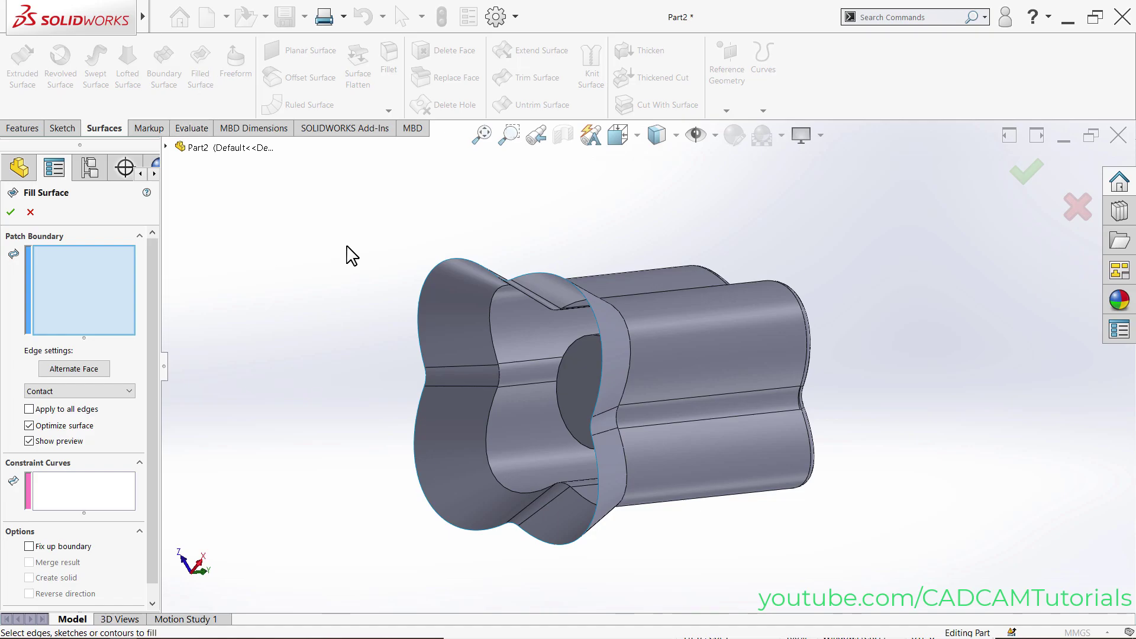
left_click(427, 286)
left_click(415, 421)
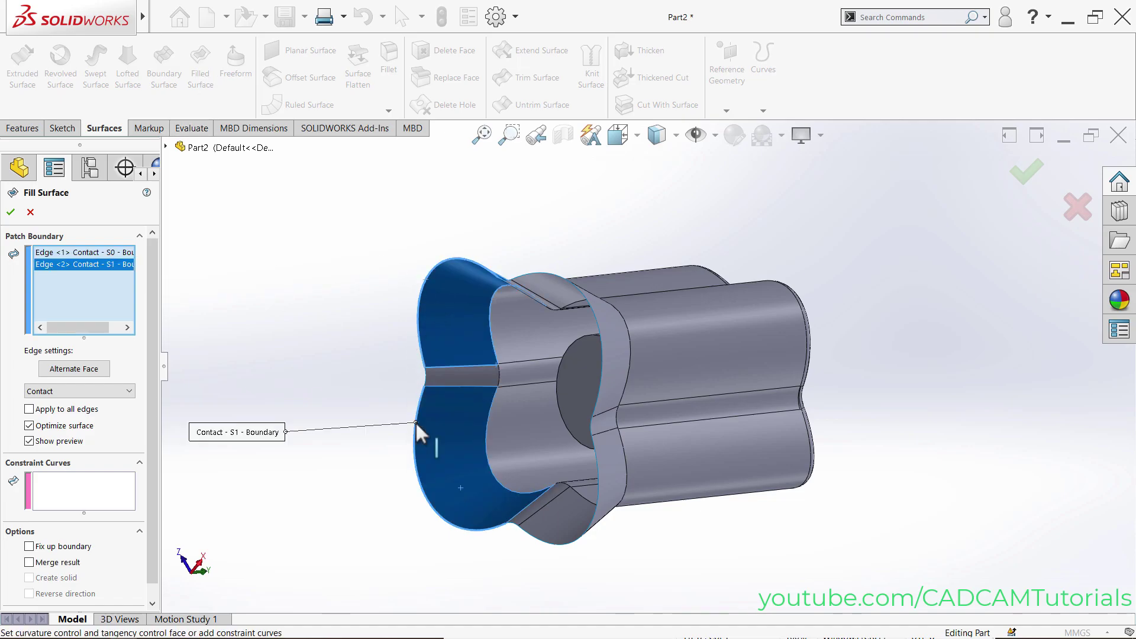
left_click(540, 542)
left_click(515, 524)
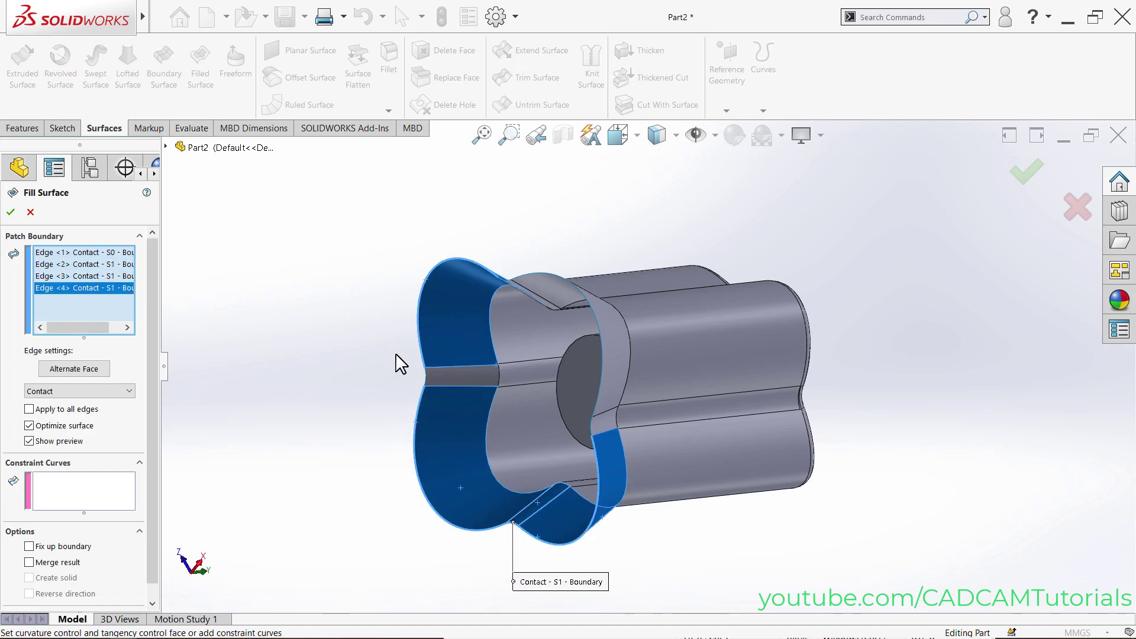
left_click(425, 375)
Add the remaining three edges to close the eight-edge loop and accept Surface-Fill2.
middle_click_drag(542, 315, 591, 415)
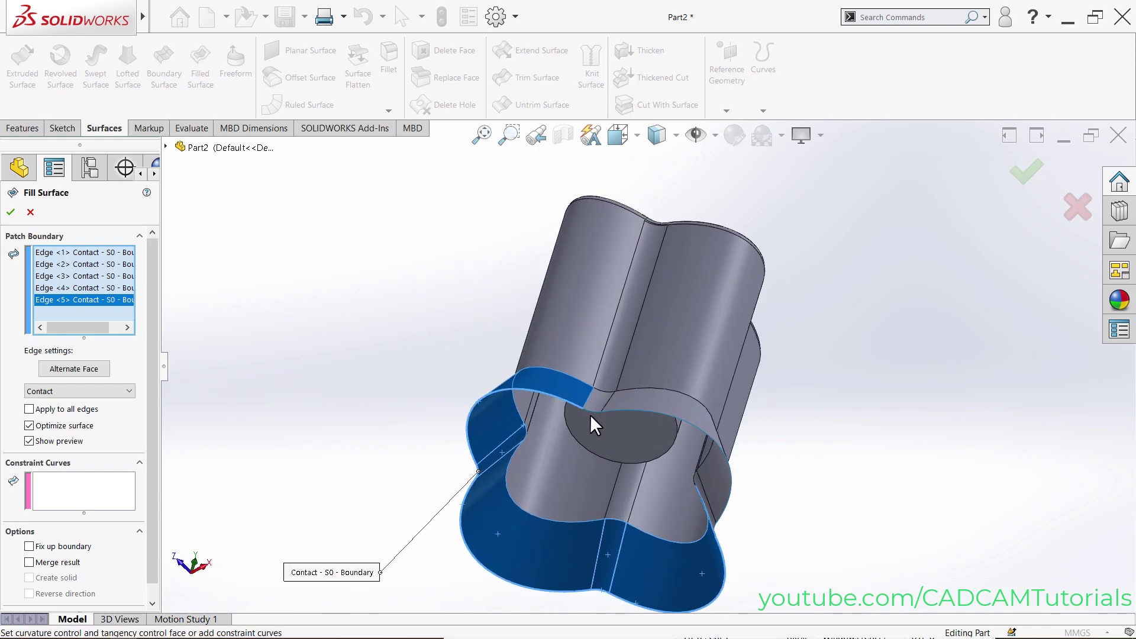
left_click(589, 410)
left_click(648, 408)
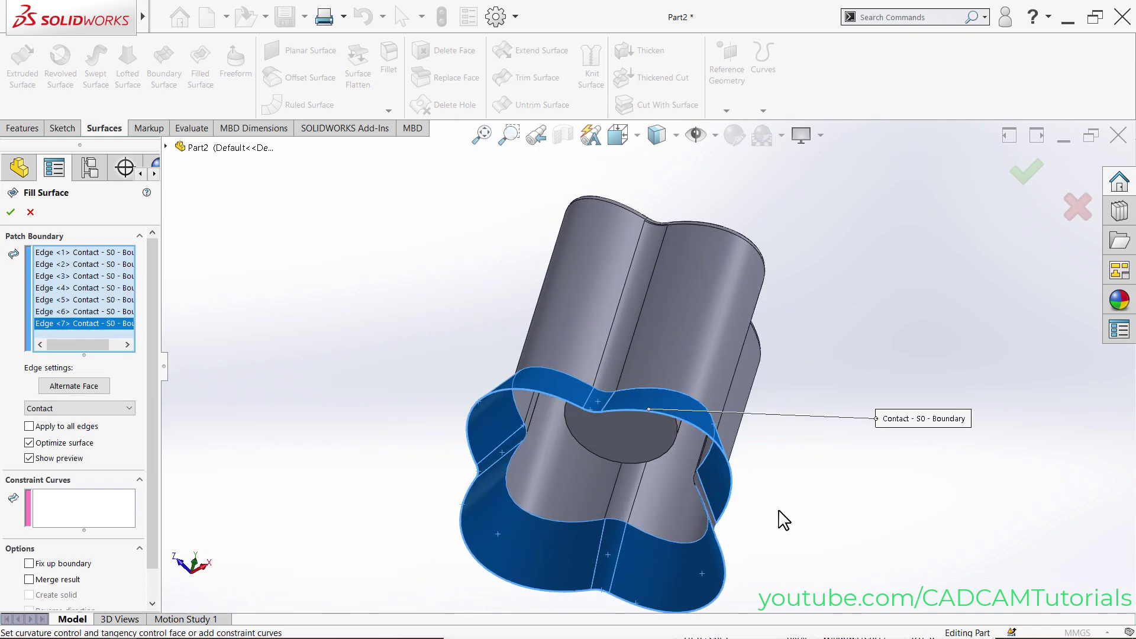
middle_click_drag(779, 520, 515, 290)
left_click(734, 548)
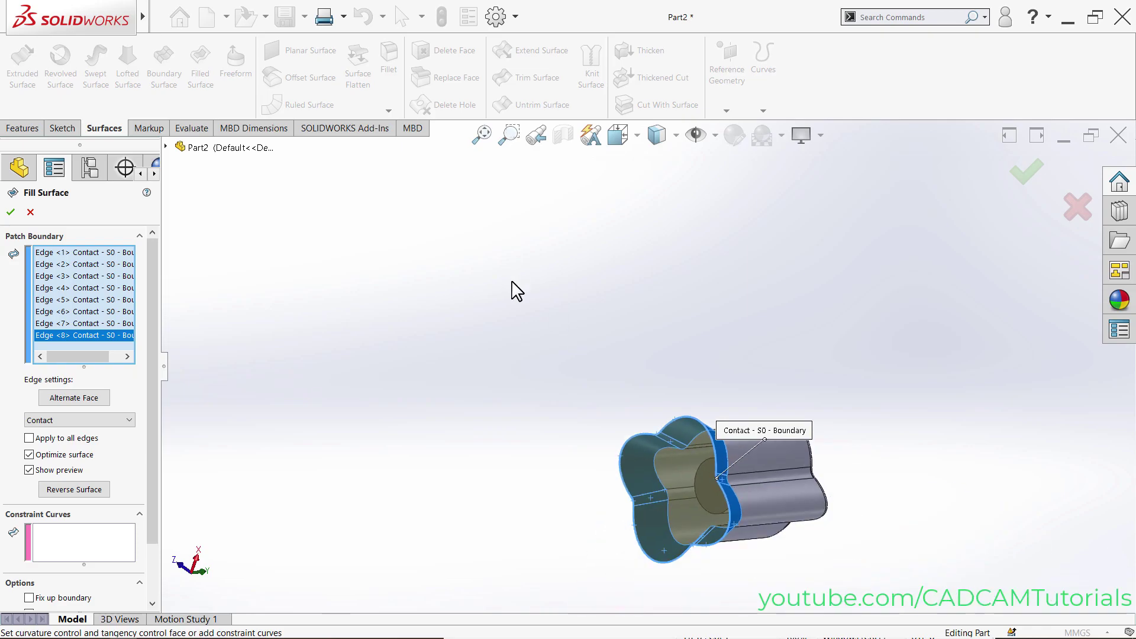
scroll(634, 389, "up", 3)
middle_click_drag(633, 388, 450, 414)
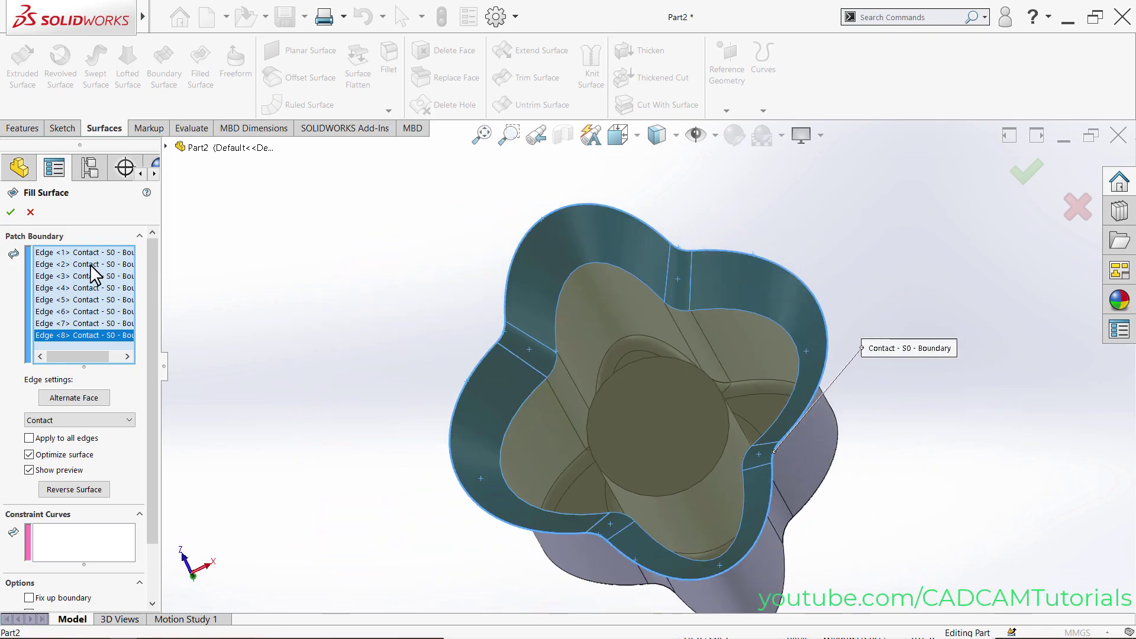
left_click(11, 212)
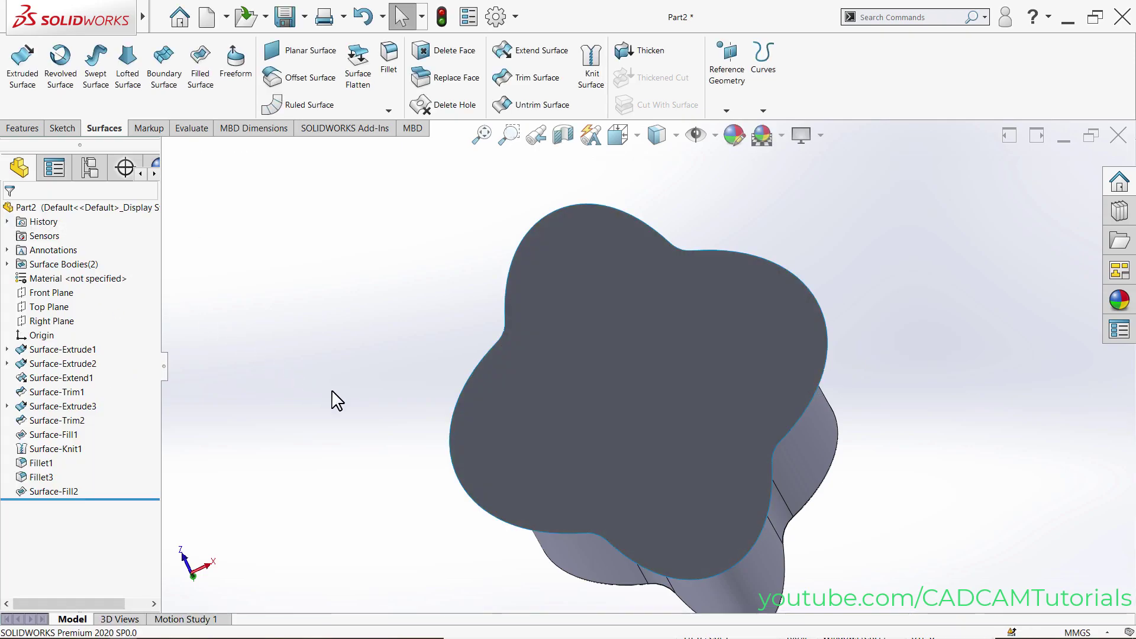
middle_click_drag(660, 331, 379, 400)
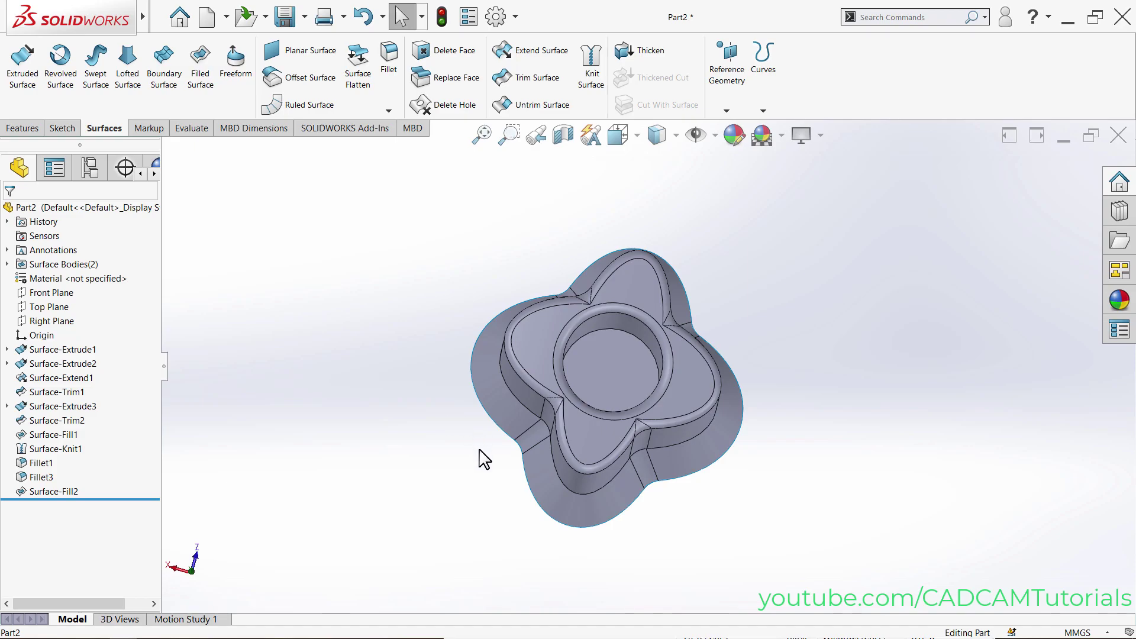
middle_click_drag(481, 459, 445, 376)
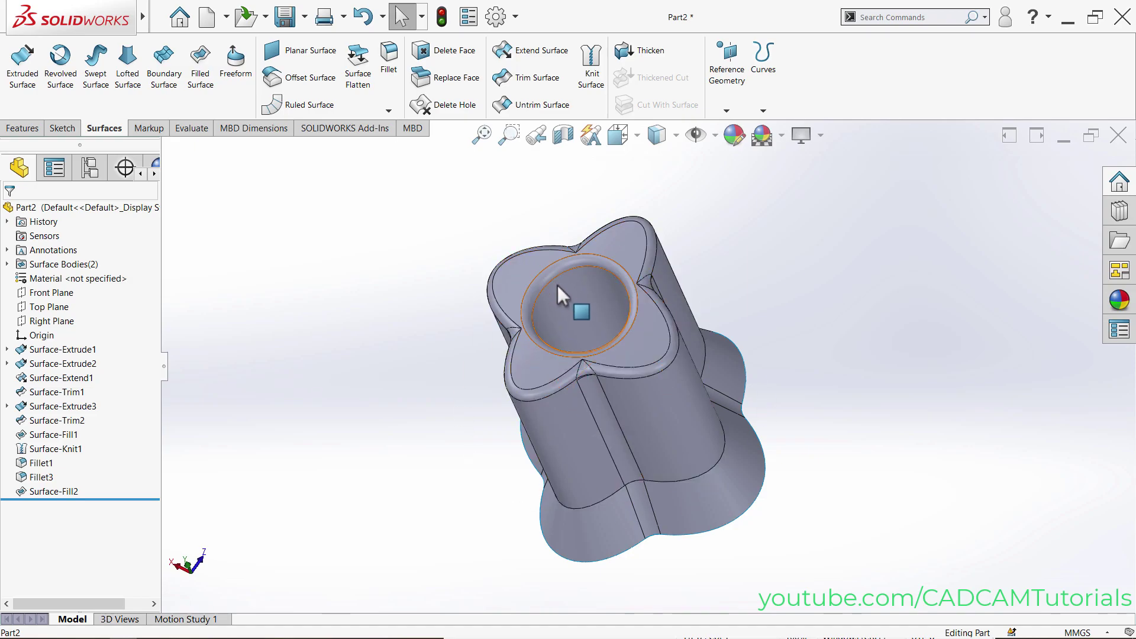
Knit Fillet3 and Surface-Fill2 with Create solid on, producing Surface-Knit2.
left_click(591, 67)
left_click_drag(819, 187, 432, 590)
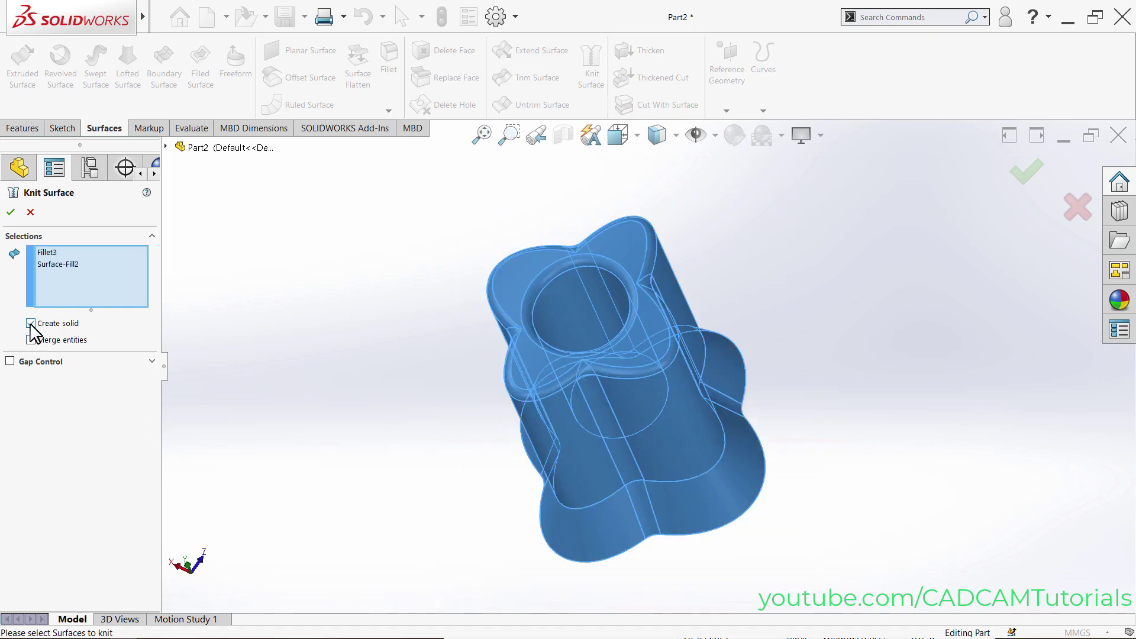
left_click(11, 214)
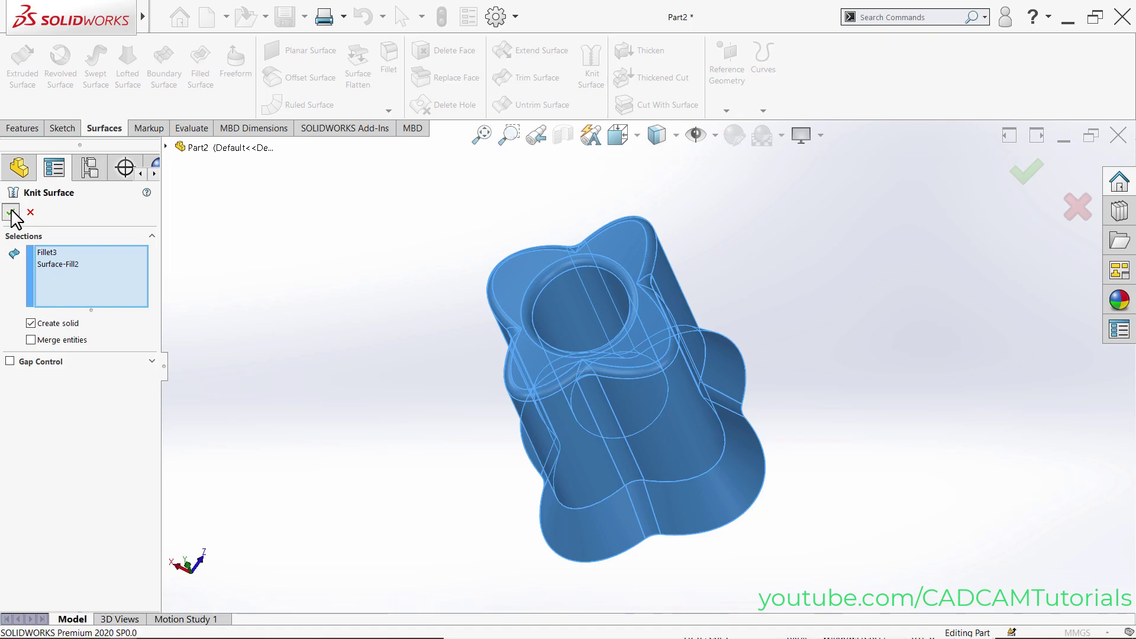
middle_click_drag(388, 439, 540, 492)
middle_click_drag(432, 288, 646, 451)
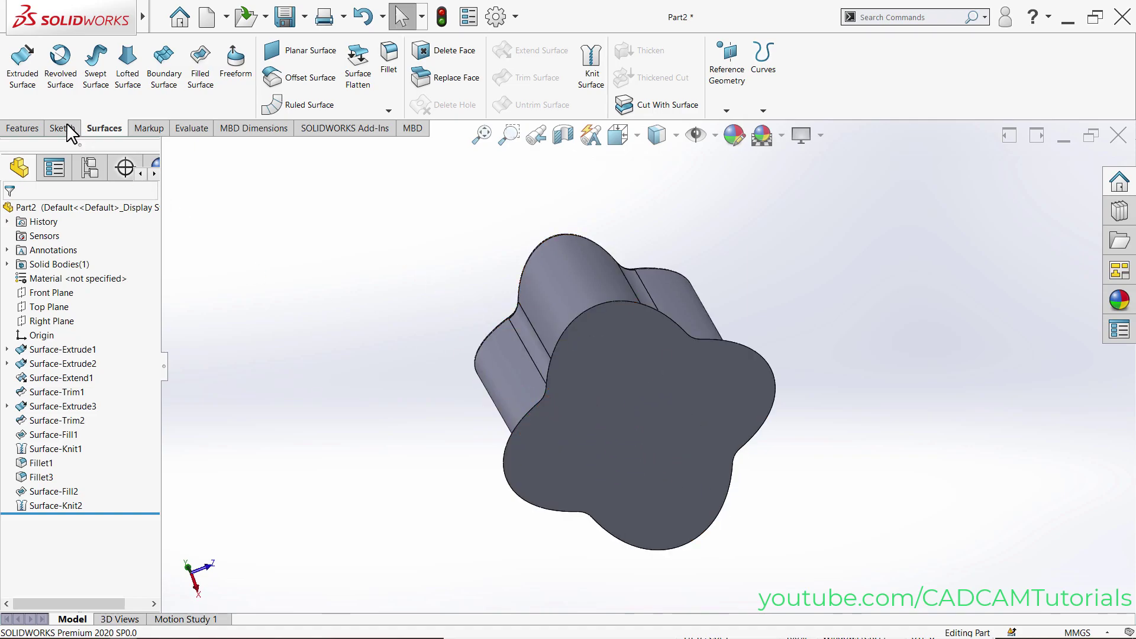
Start an Extruded Cut and sketch a circle centred on the origin on the bottom face.
left_click(24, 128)
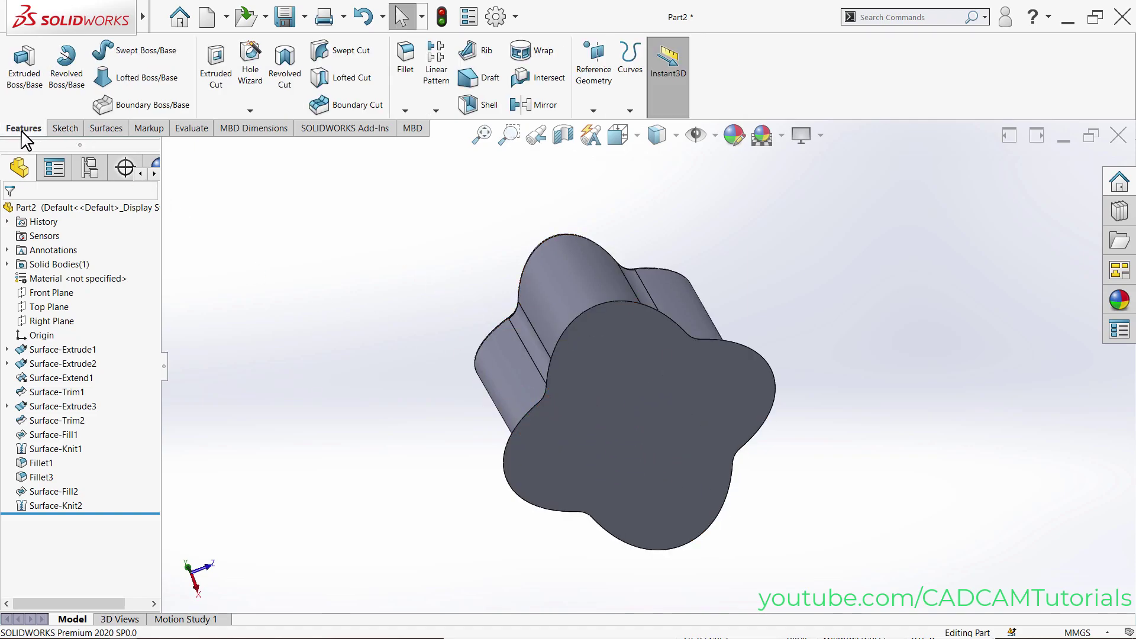
left_click(217, 71)
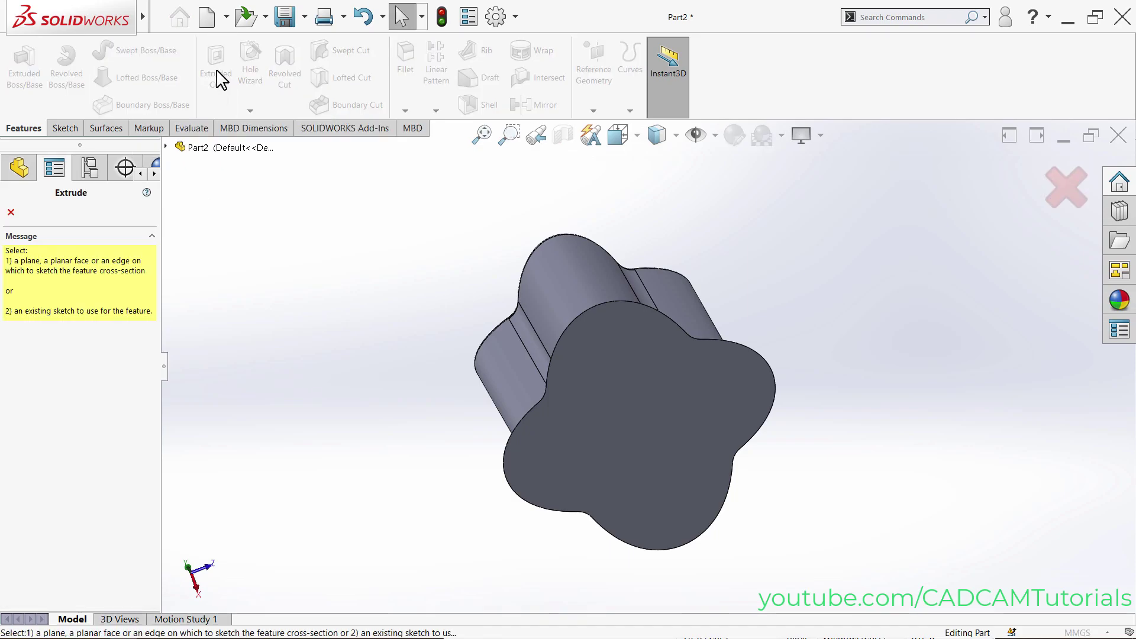
left_click(628, 418)
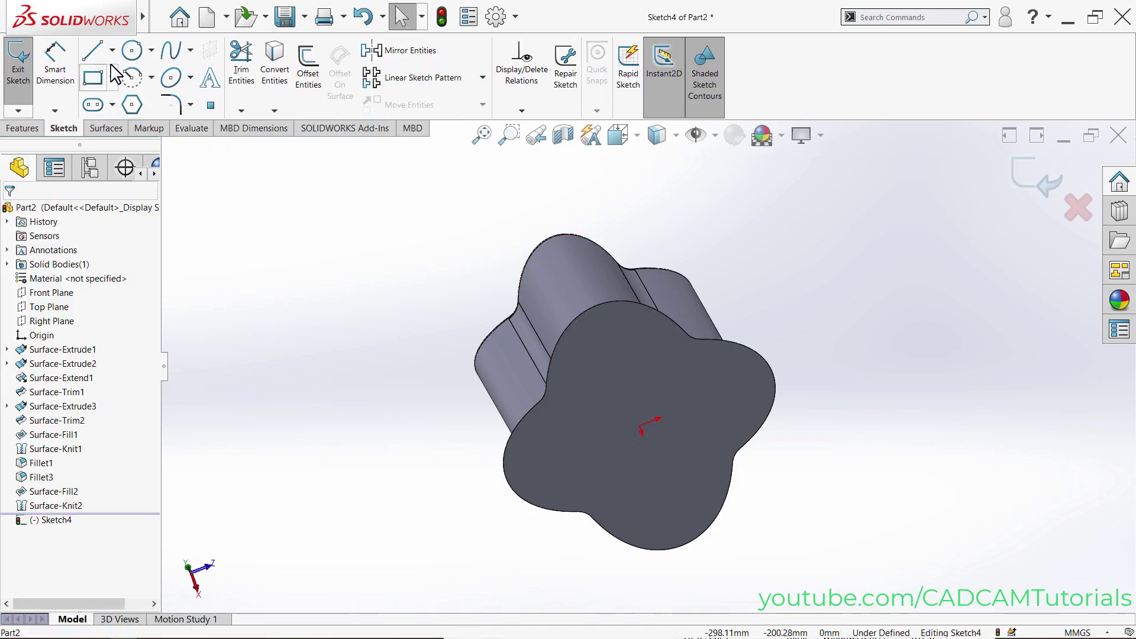
left_click(133, 52)
left_click(640, 426)
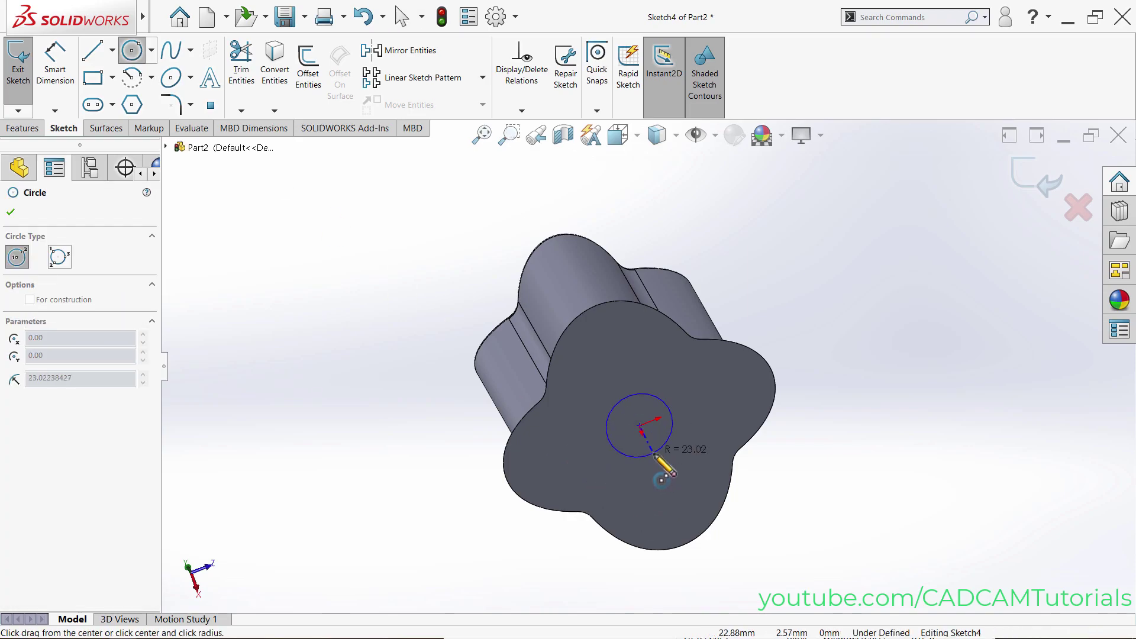
left_click(682, 441)
right_click(797, 409)
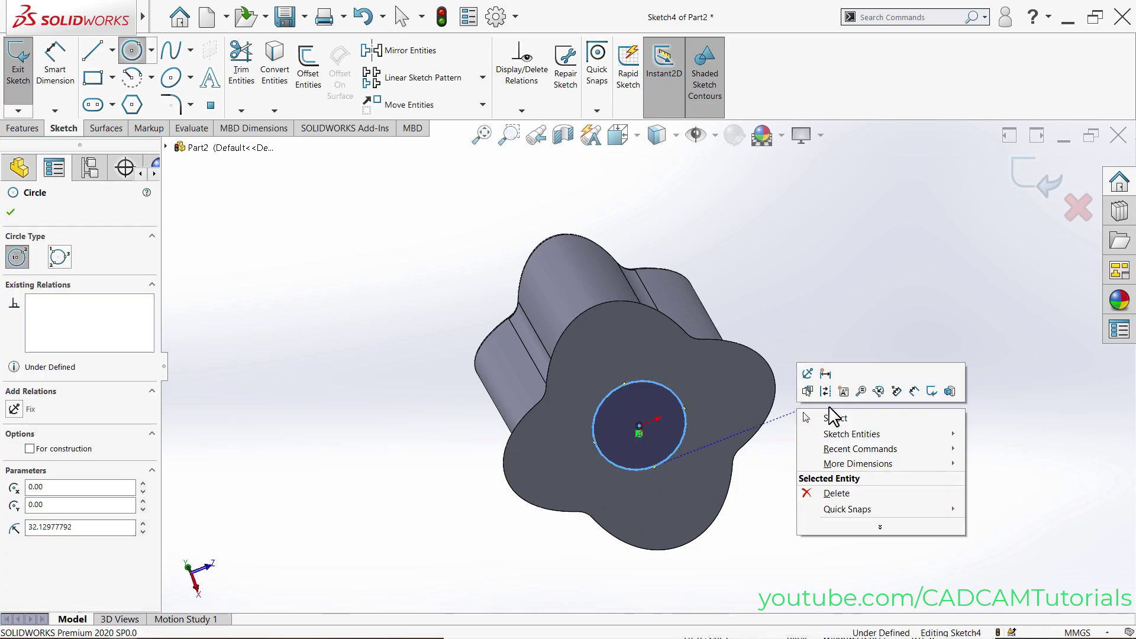
left_click(938, 388)
Exit the sketch and cut the circle Blind 20 mm deep as Cut-Extrude1.
key("e")
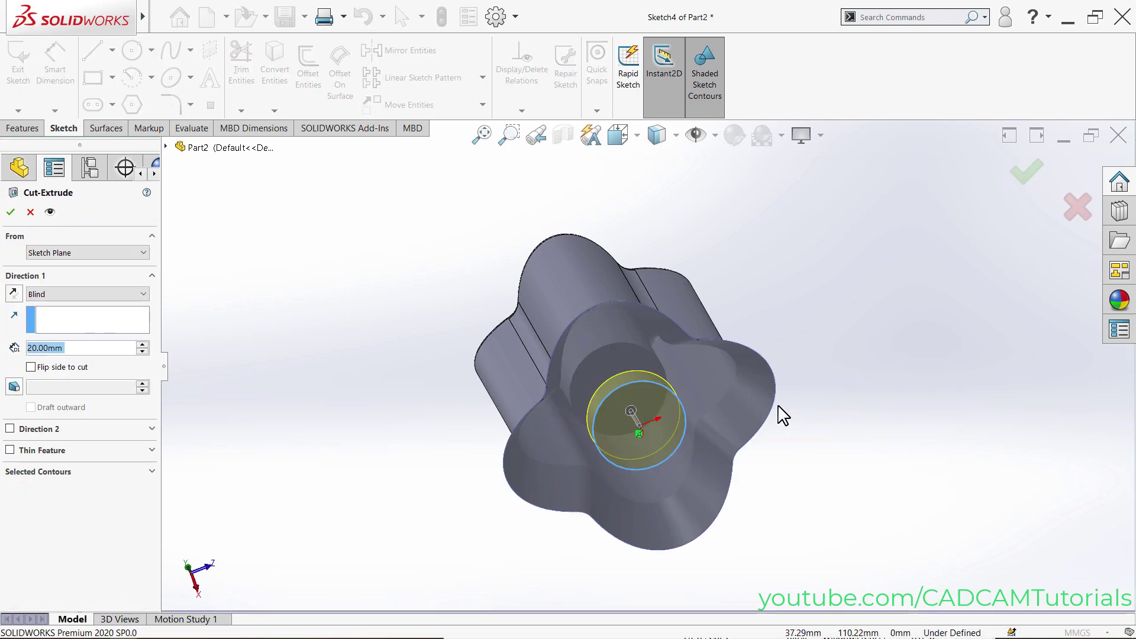
middle_click_drag(776, 413, 533, 208)
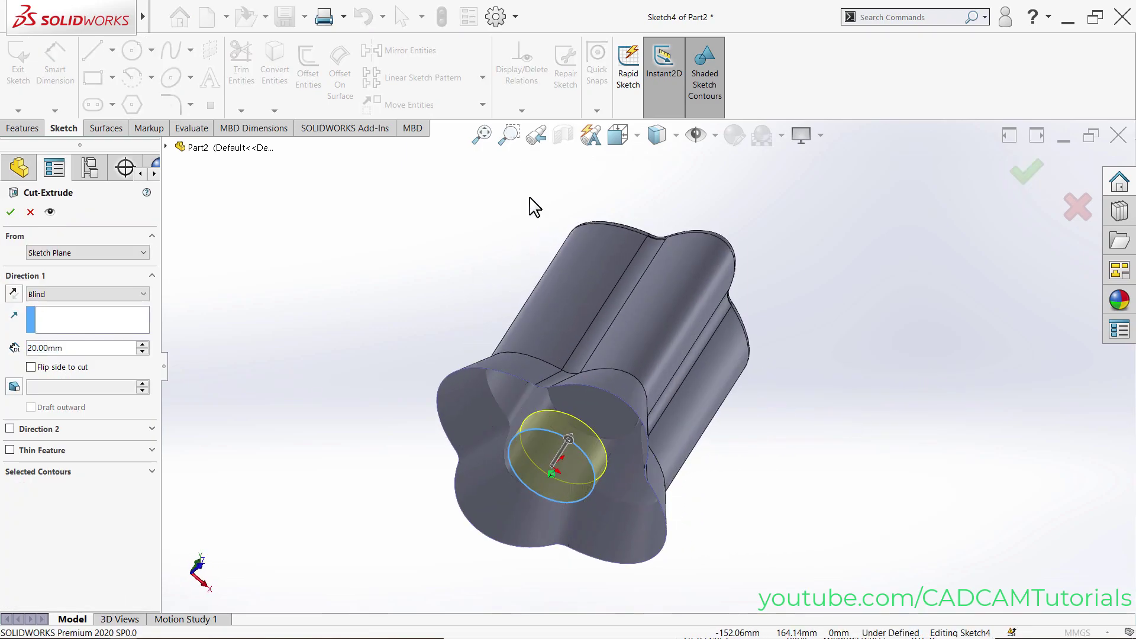
left_click(1022, 184)
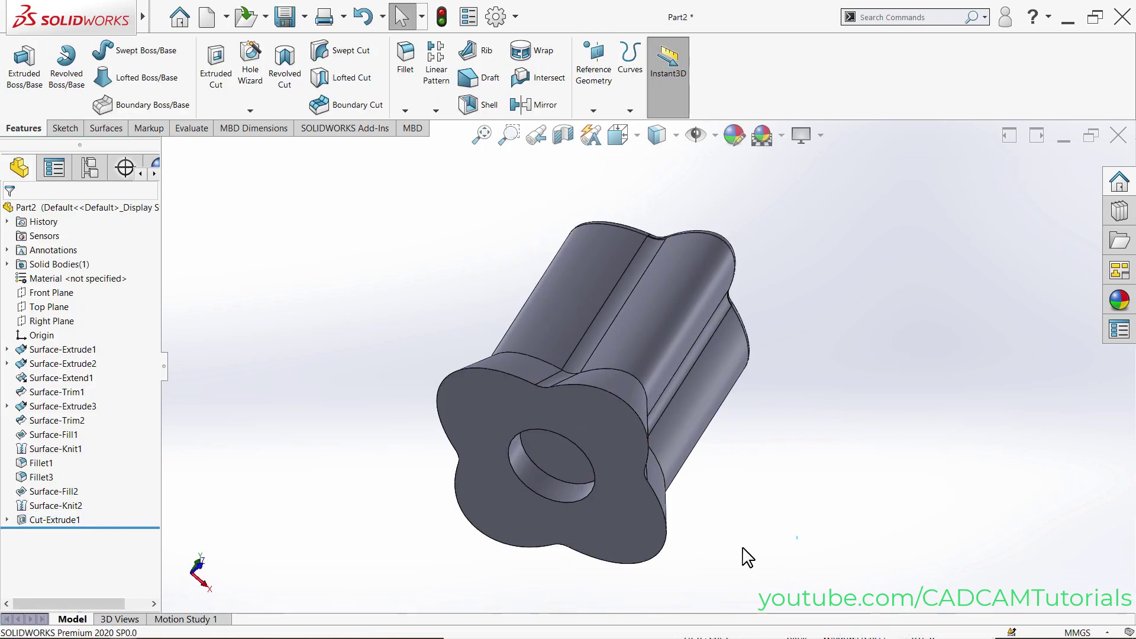
middle_click_drag(616, 284, 592, 495)
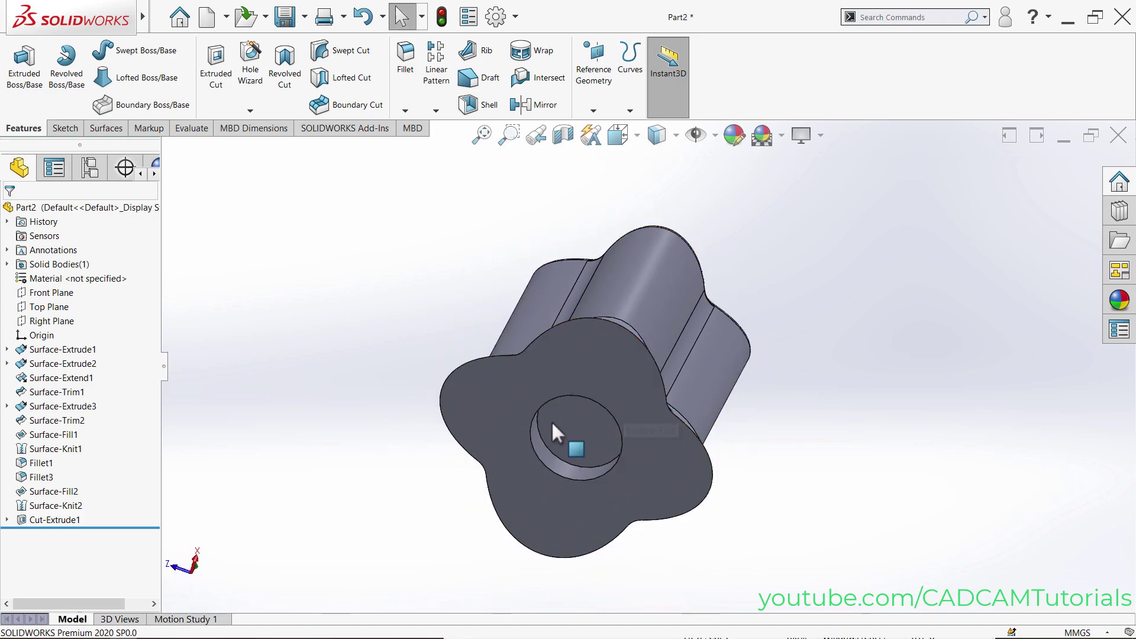
middle_click_drag(552, 421, 496, 492)
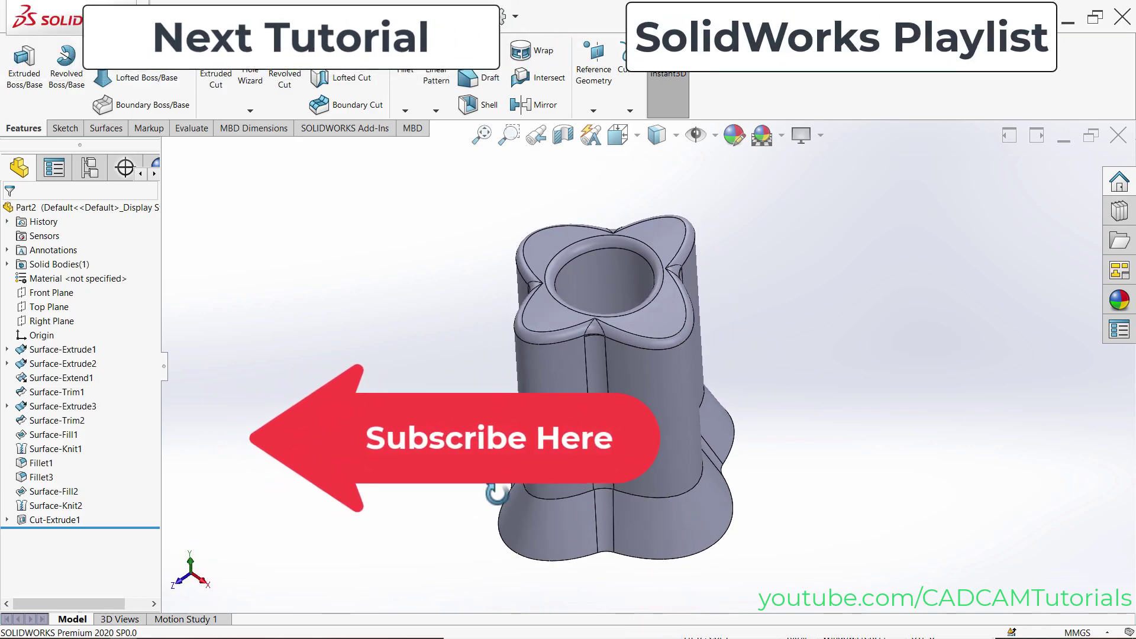
middle_click_drag(436, 381, 444, 375)
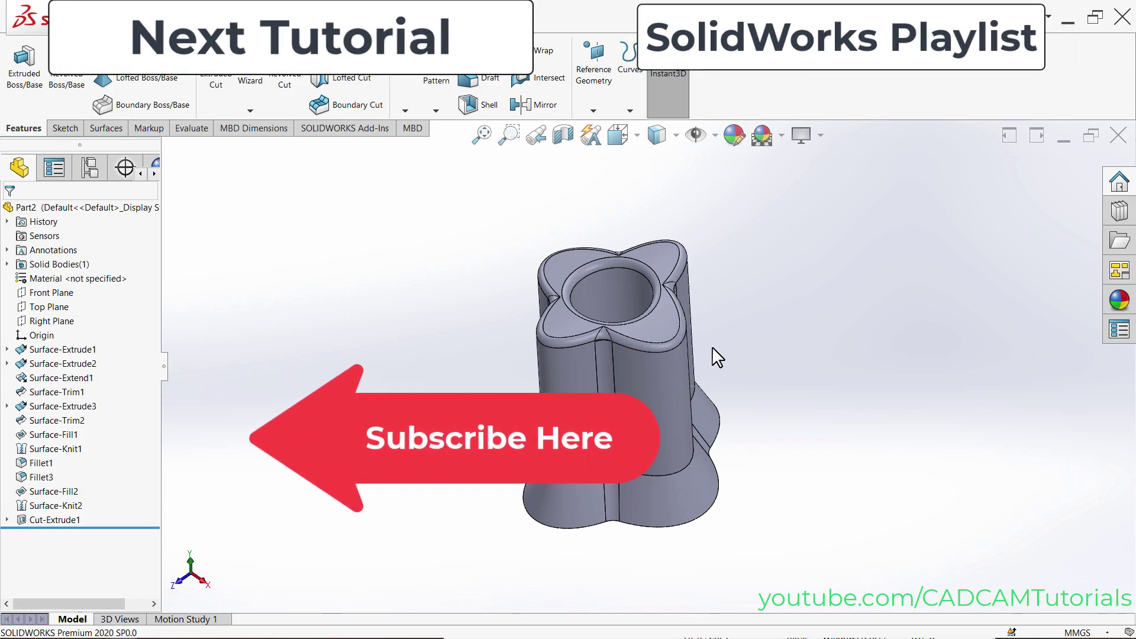
scroll(728, 340, "down", 2)
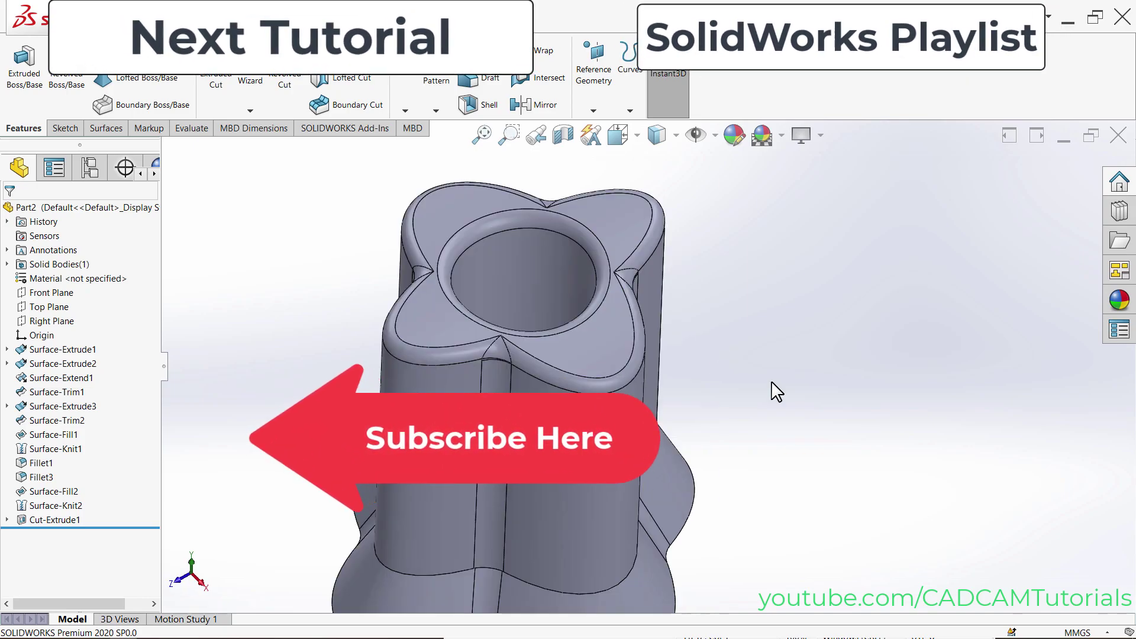